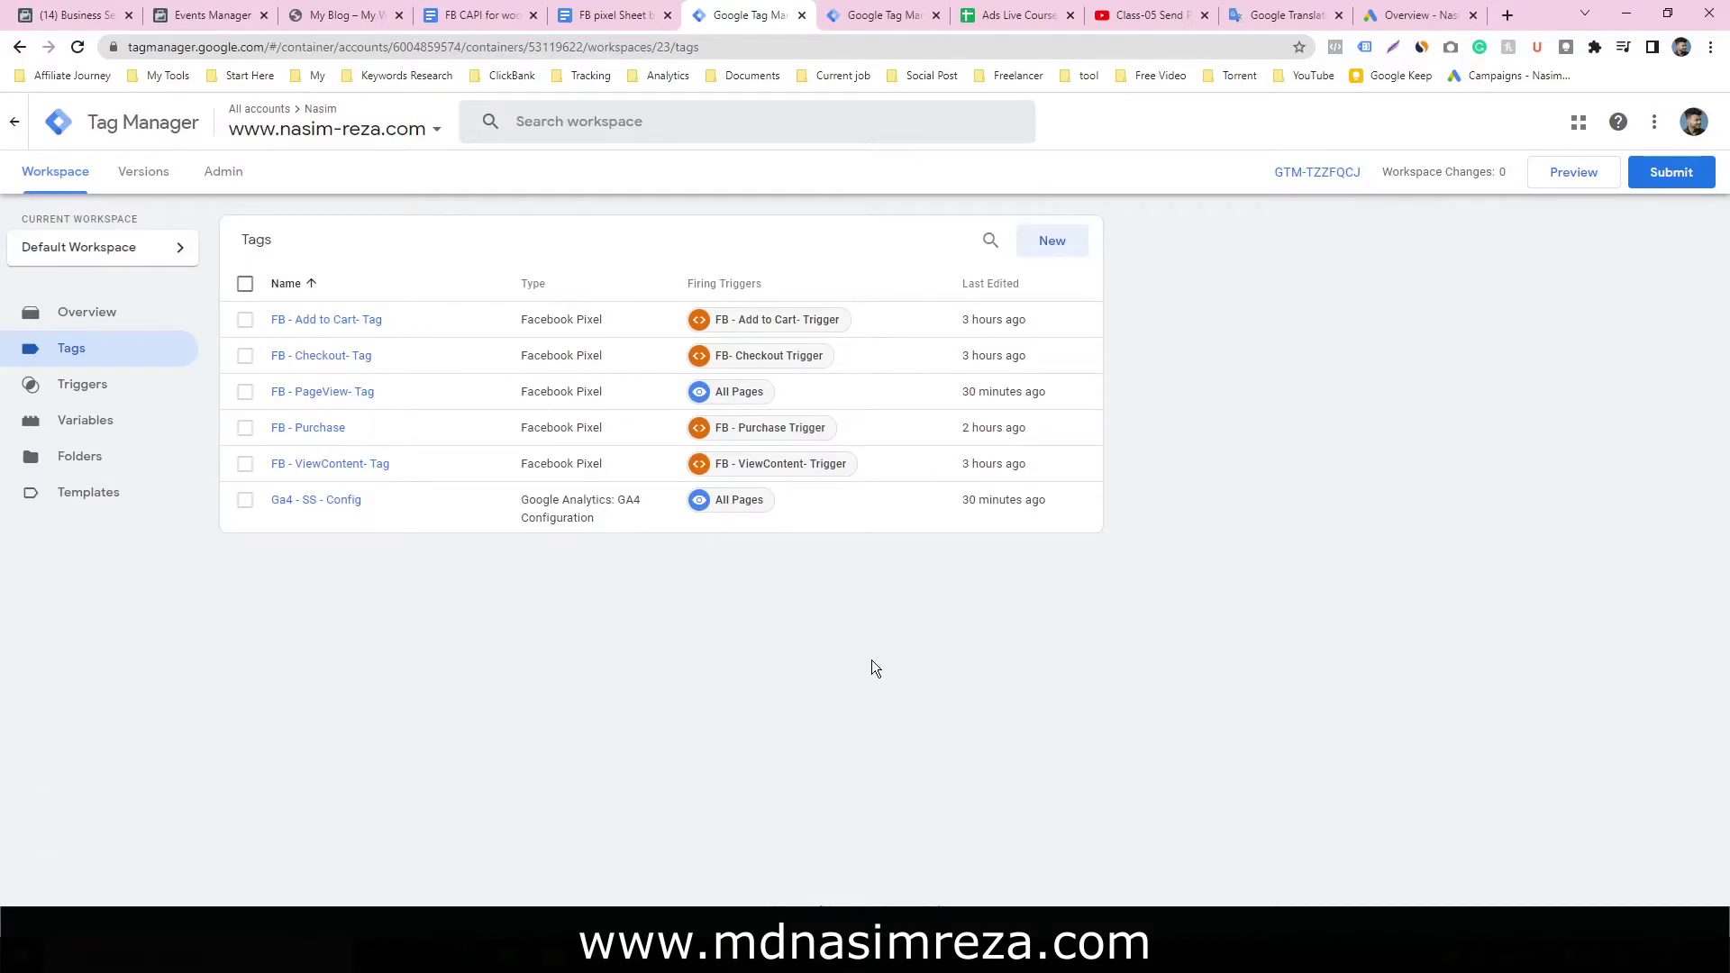
Create a new untitled tag and bring up the tag type chooser
{"action": "left_click", "coordinate": [1060, 242]}
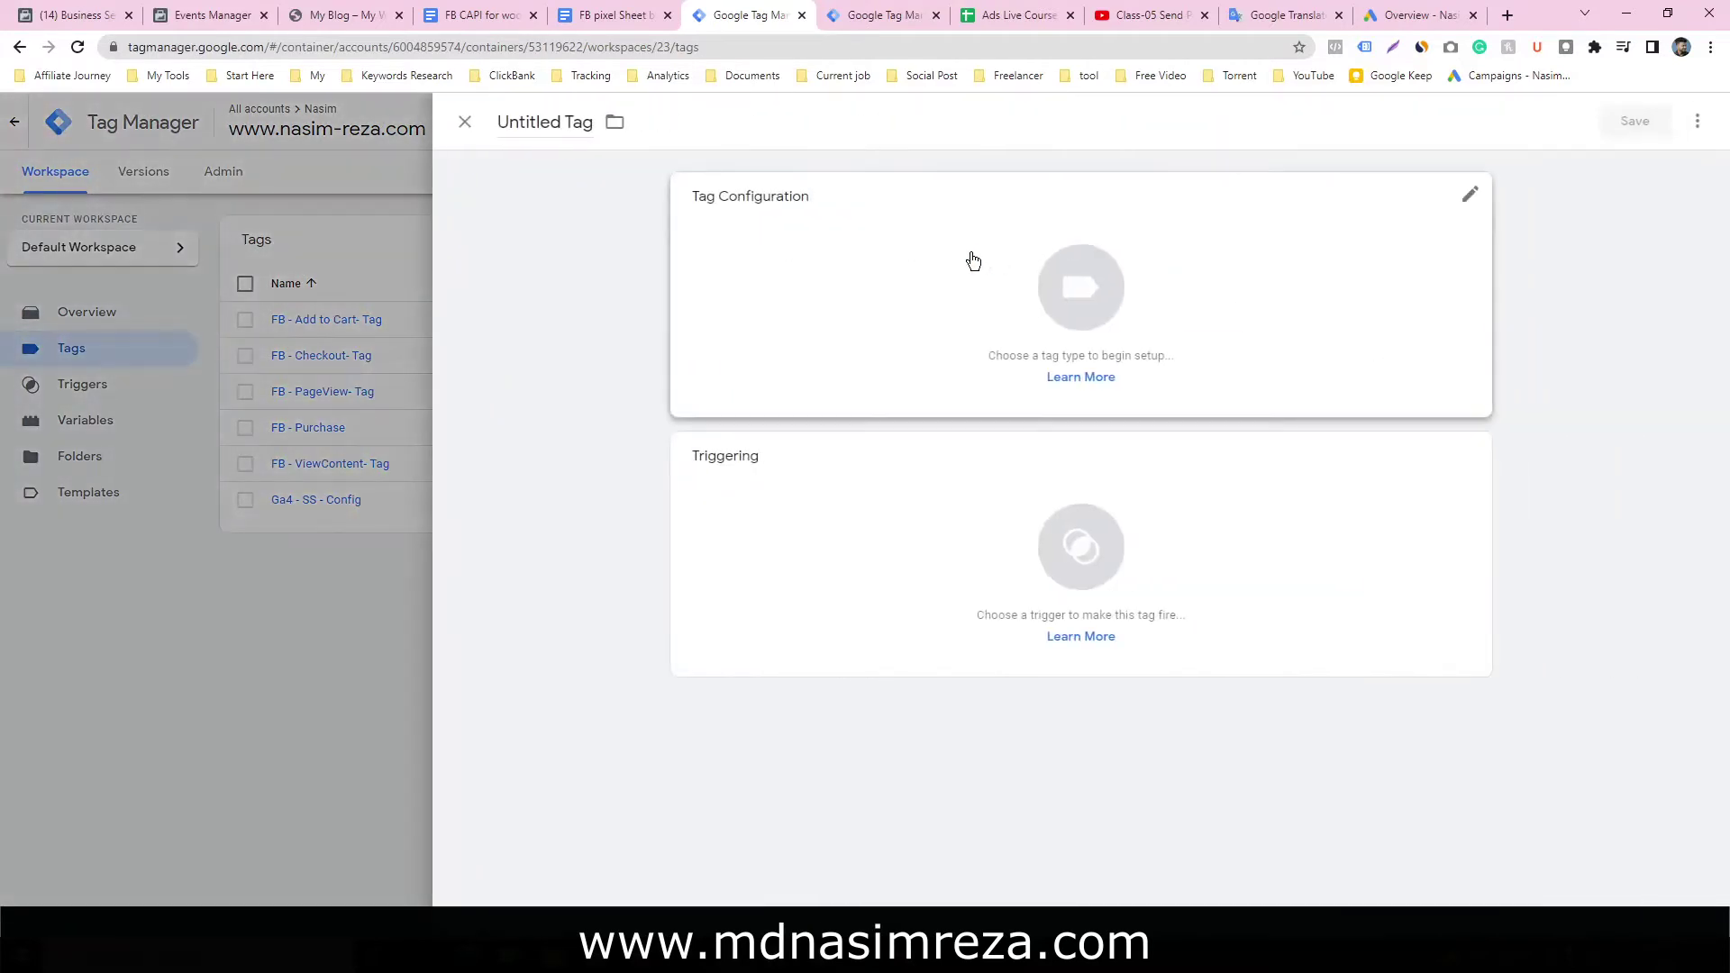
{"action": "left_click", "coordinate": [896, 289]}
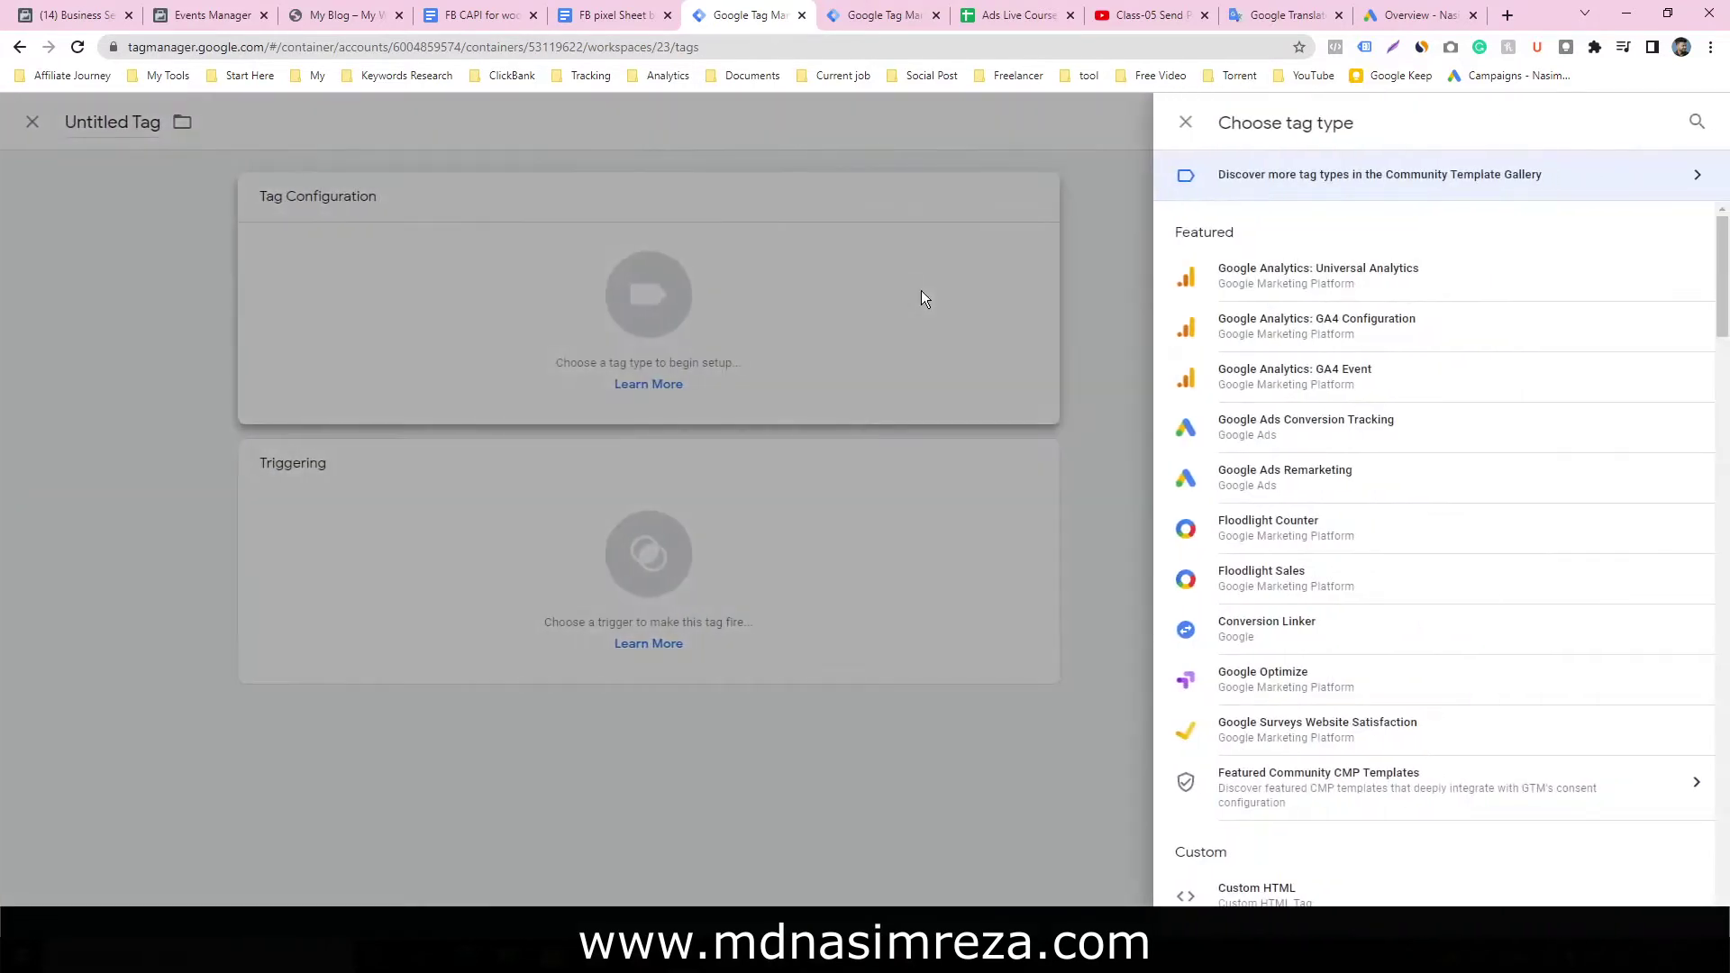
Make it a GA4 Event tag using Ga4 - SS - Config with event name view_item, expanding Event Parameters
{"action": "left_click", "coordinate": [1366, 378]}
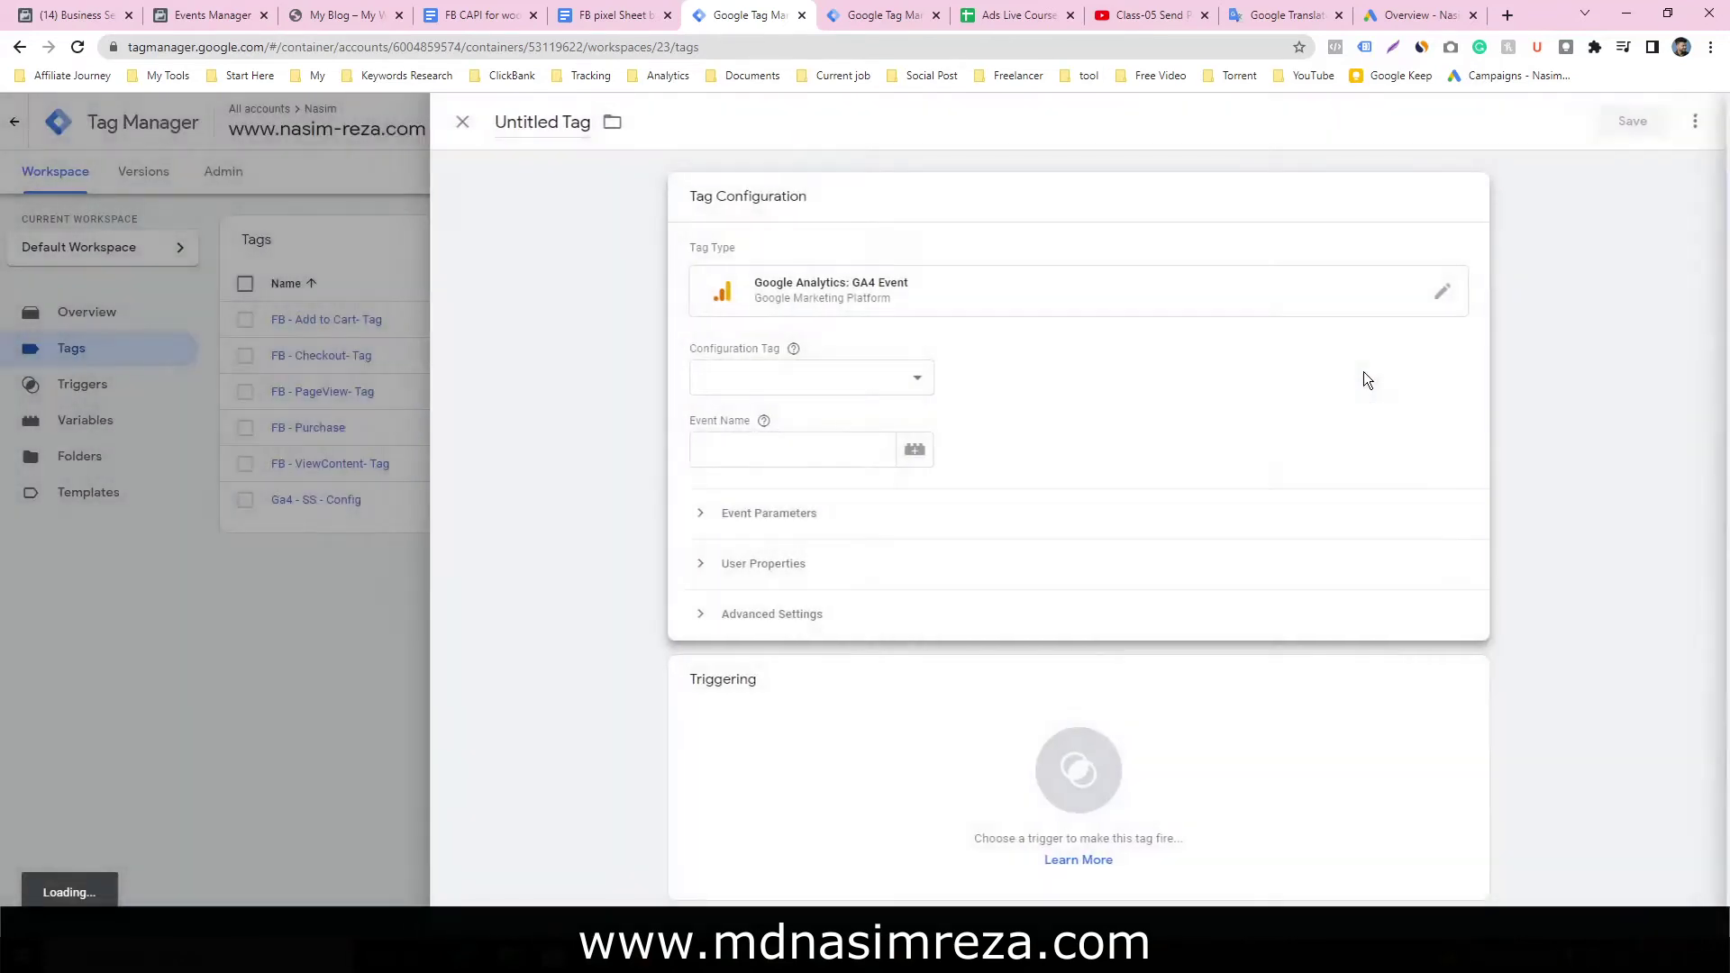
{"action": "left_click", "coordinate": [788, 377]}
{"action": "left_click", "coordinate": [762, 437]}
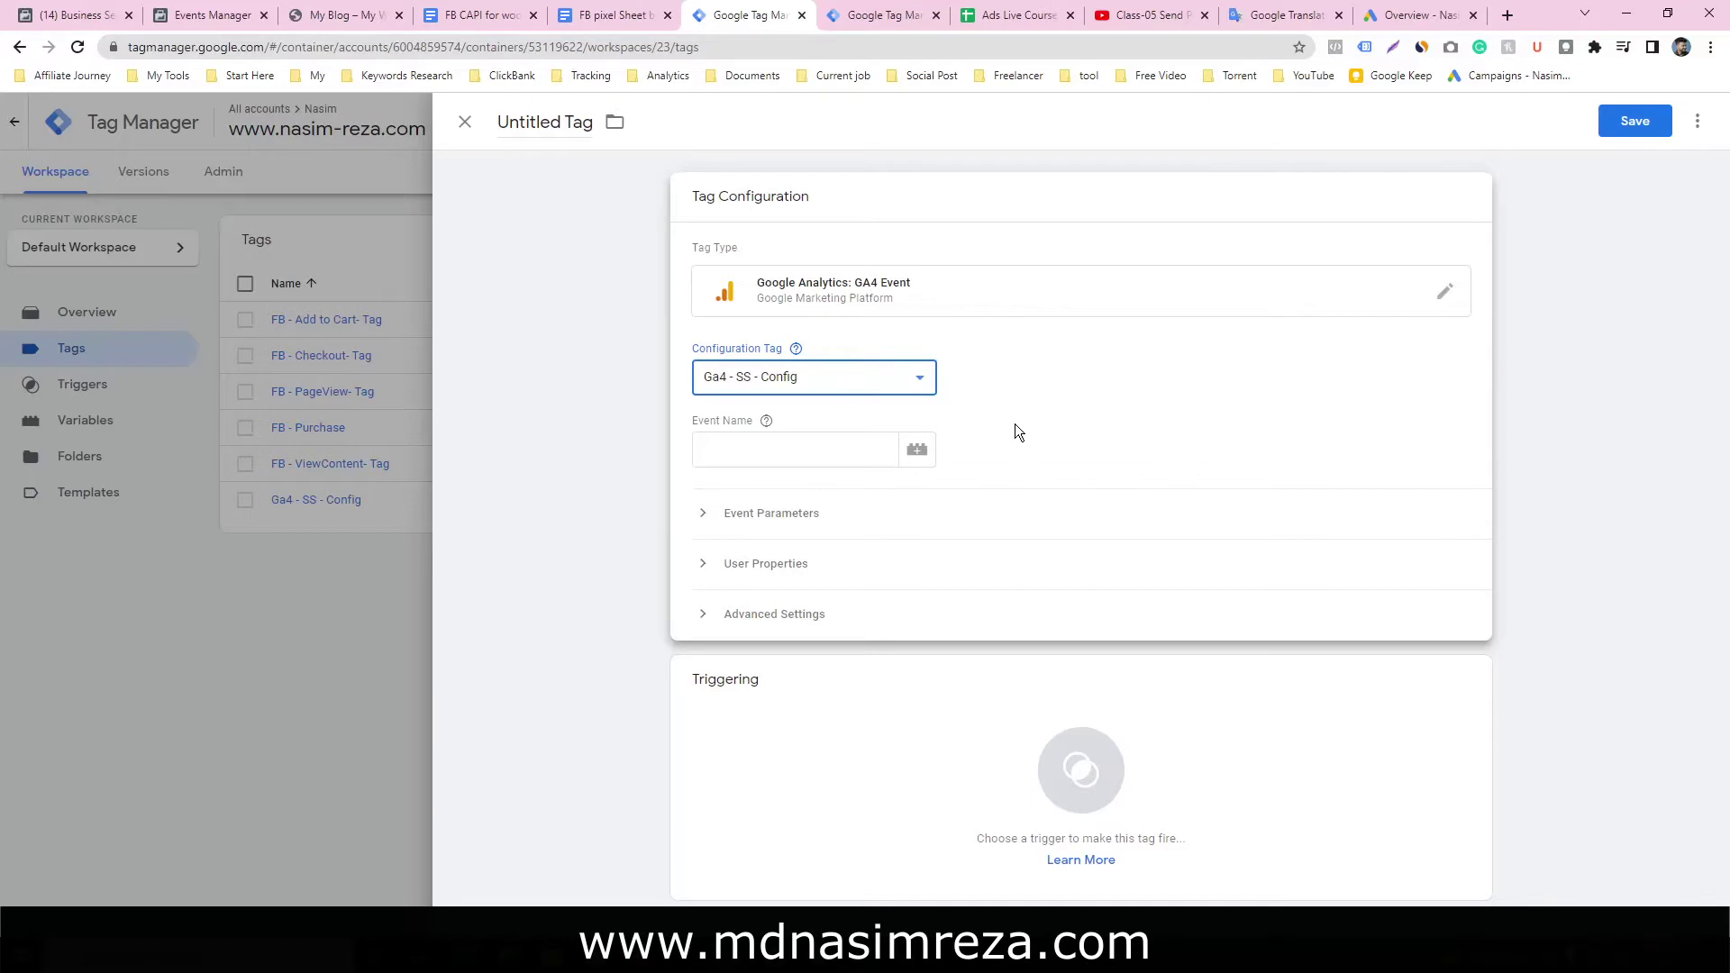
{"action": "left_click", "coordinate": [812, 453]}
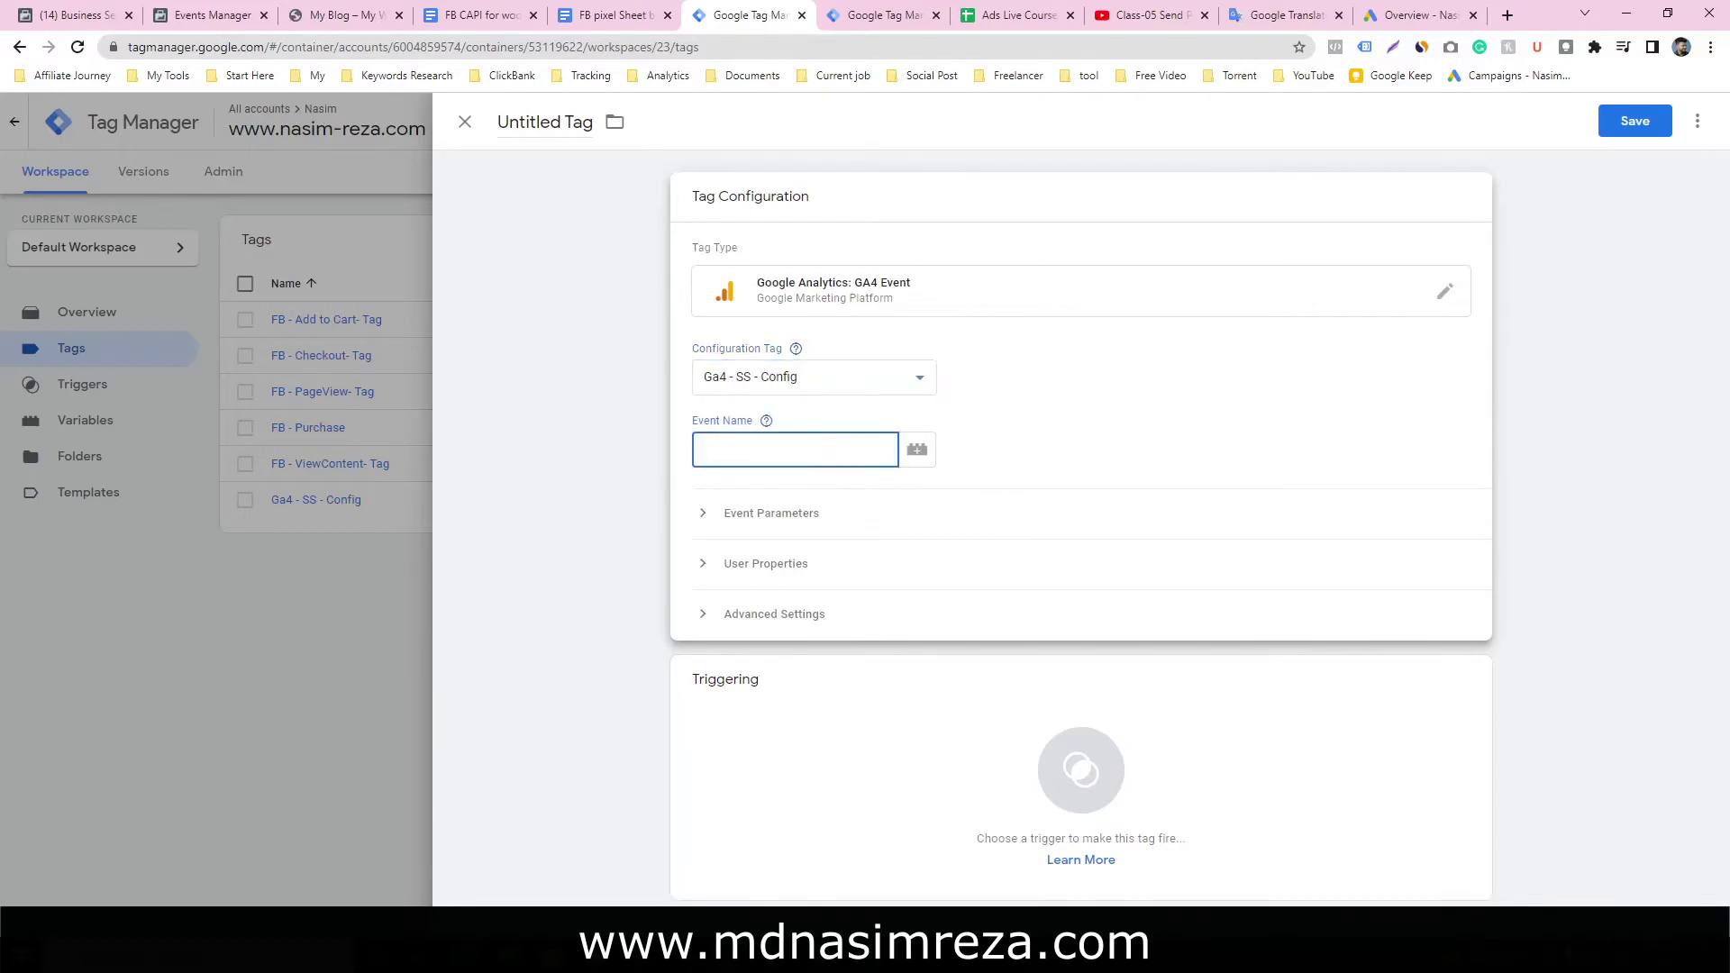
{"action": "key", "text": "alt+Tab"}
{"action": "key", "text": "alt+Tab"}
{"action": "left_click", "coordinate": [811, 442]}
{"action": "type", "text": "view_item"}
{"action": "left_click", "coordinate": [784, 513]}
Add parameter rows and set x-fb-cd-content_type to product
{"action": "left_click", "coordinate": [767, 631]}
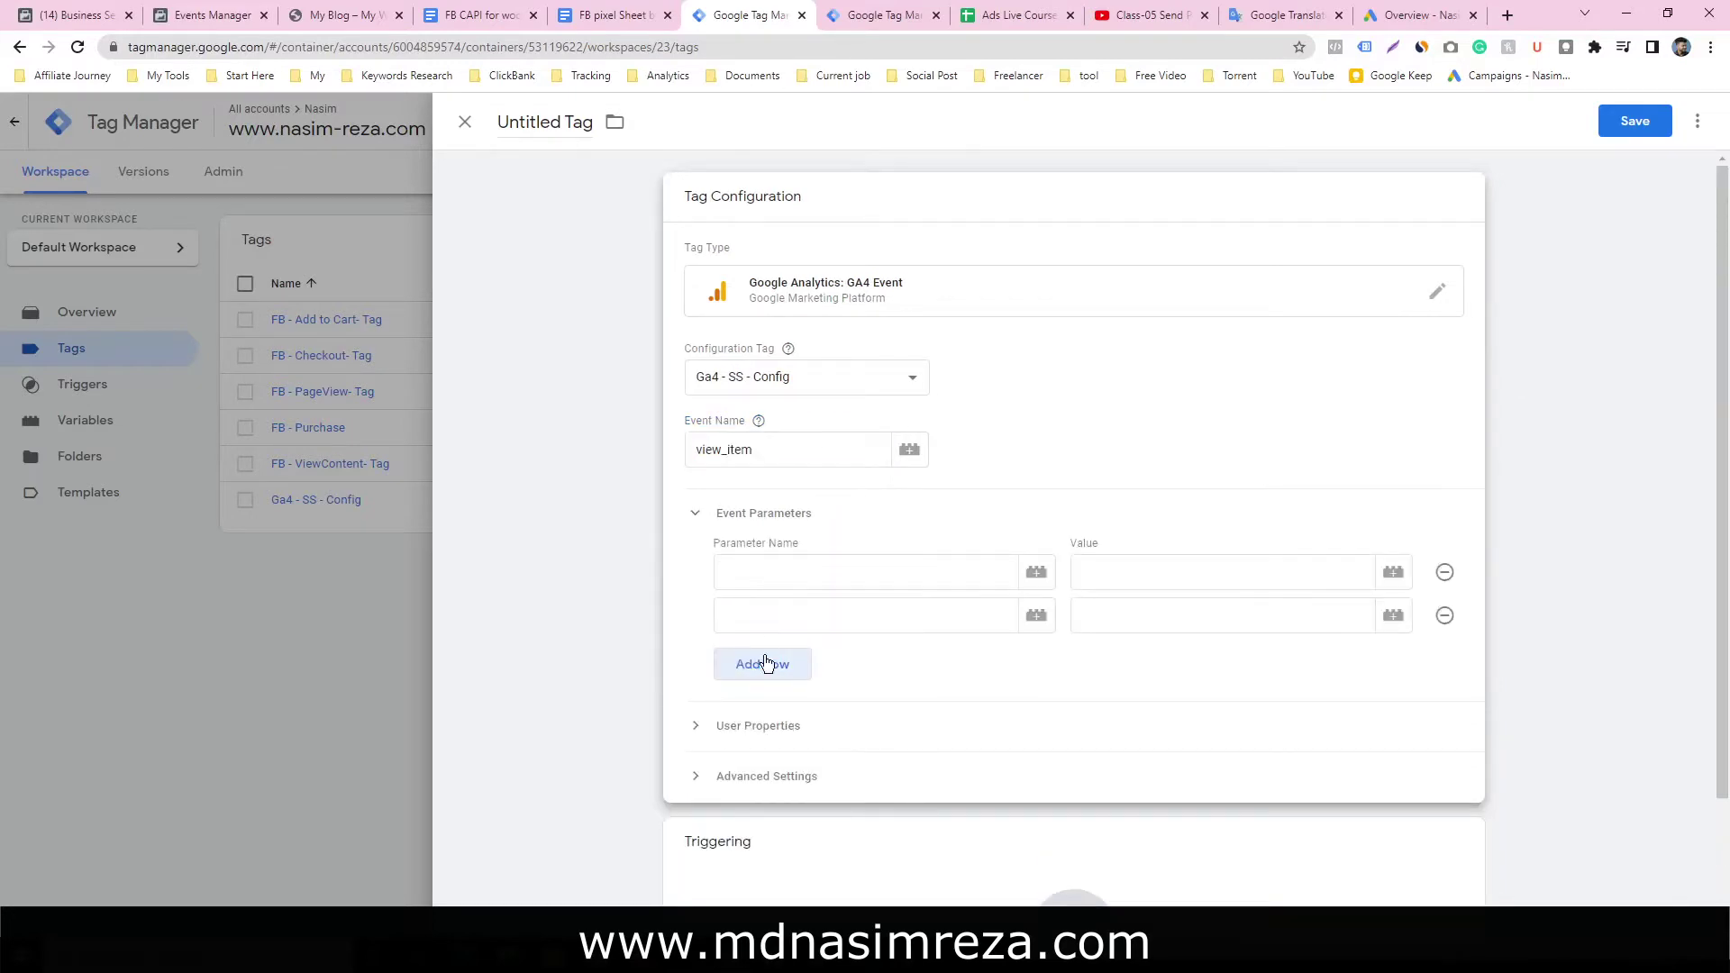
{"action": "left_click", "coordinate": [766, 664]}
{"action": "key", "text": "alt+Tab"}
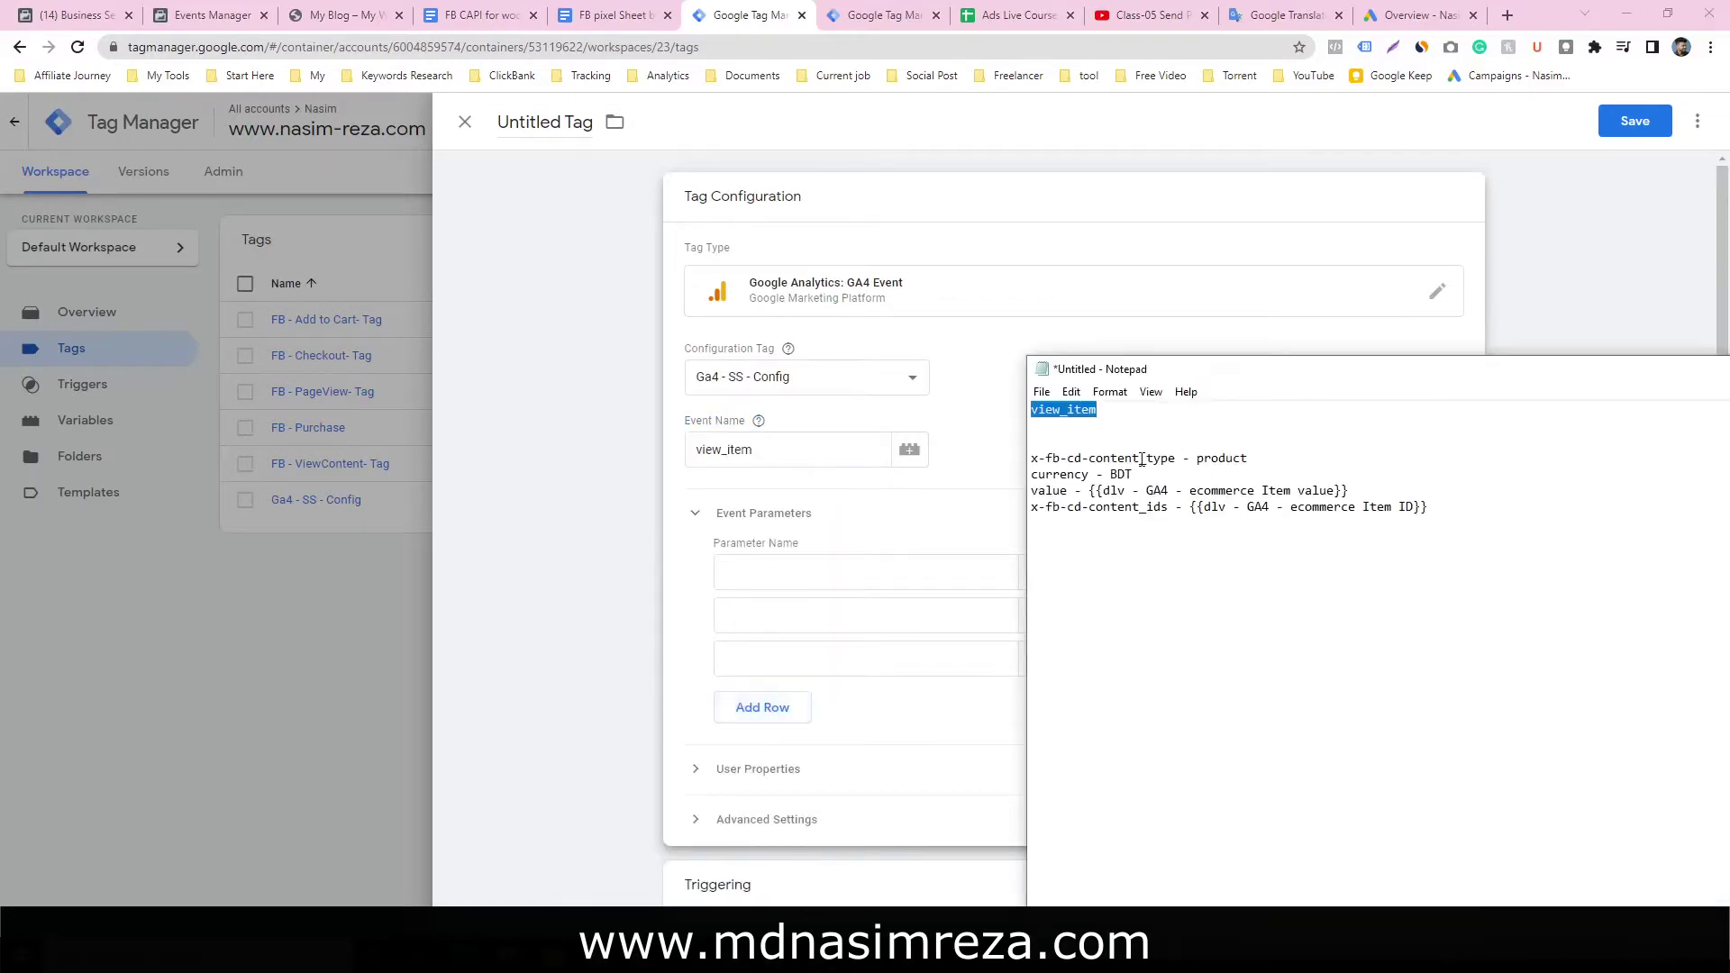
{"action": "left_click_drag", "start_coordinate": [1181, 458], "coordinate": [993, 454]}
{"action": "key", "text": "ctrl+c"}
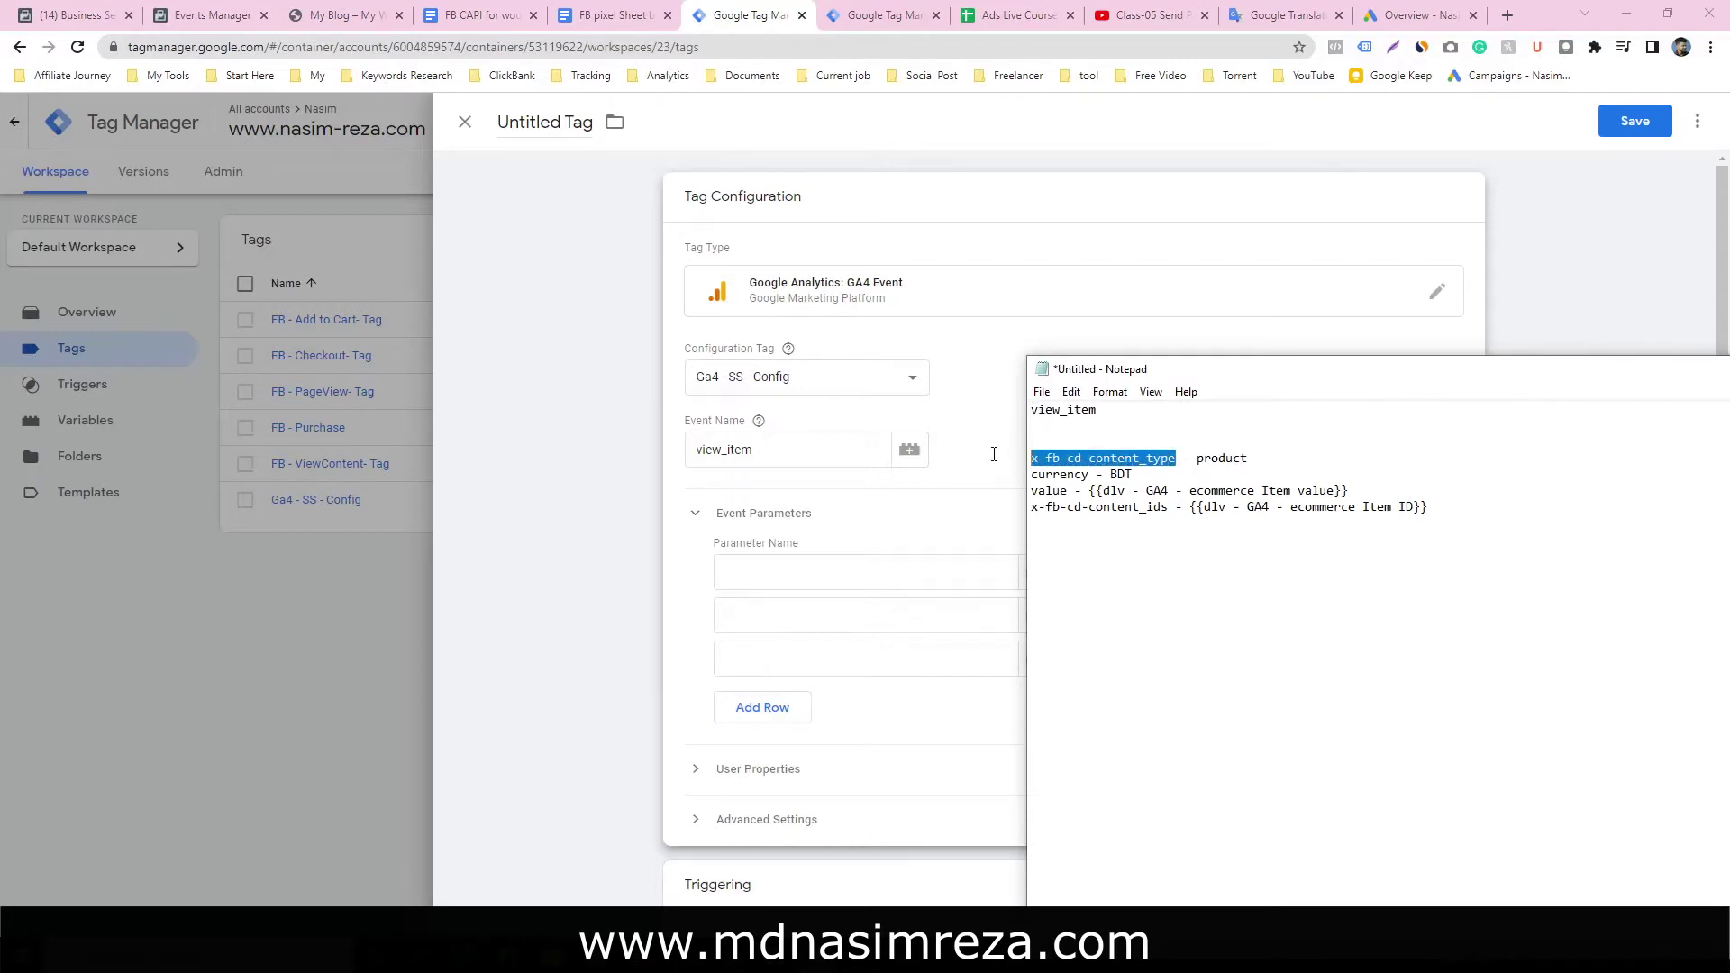
{"action": "left_click", "coordinate": [802, 571]}
{"action": "key", "text": "ctrl+v"}
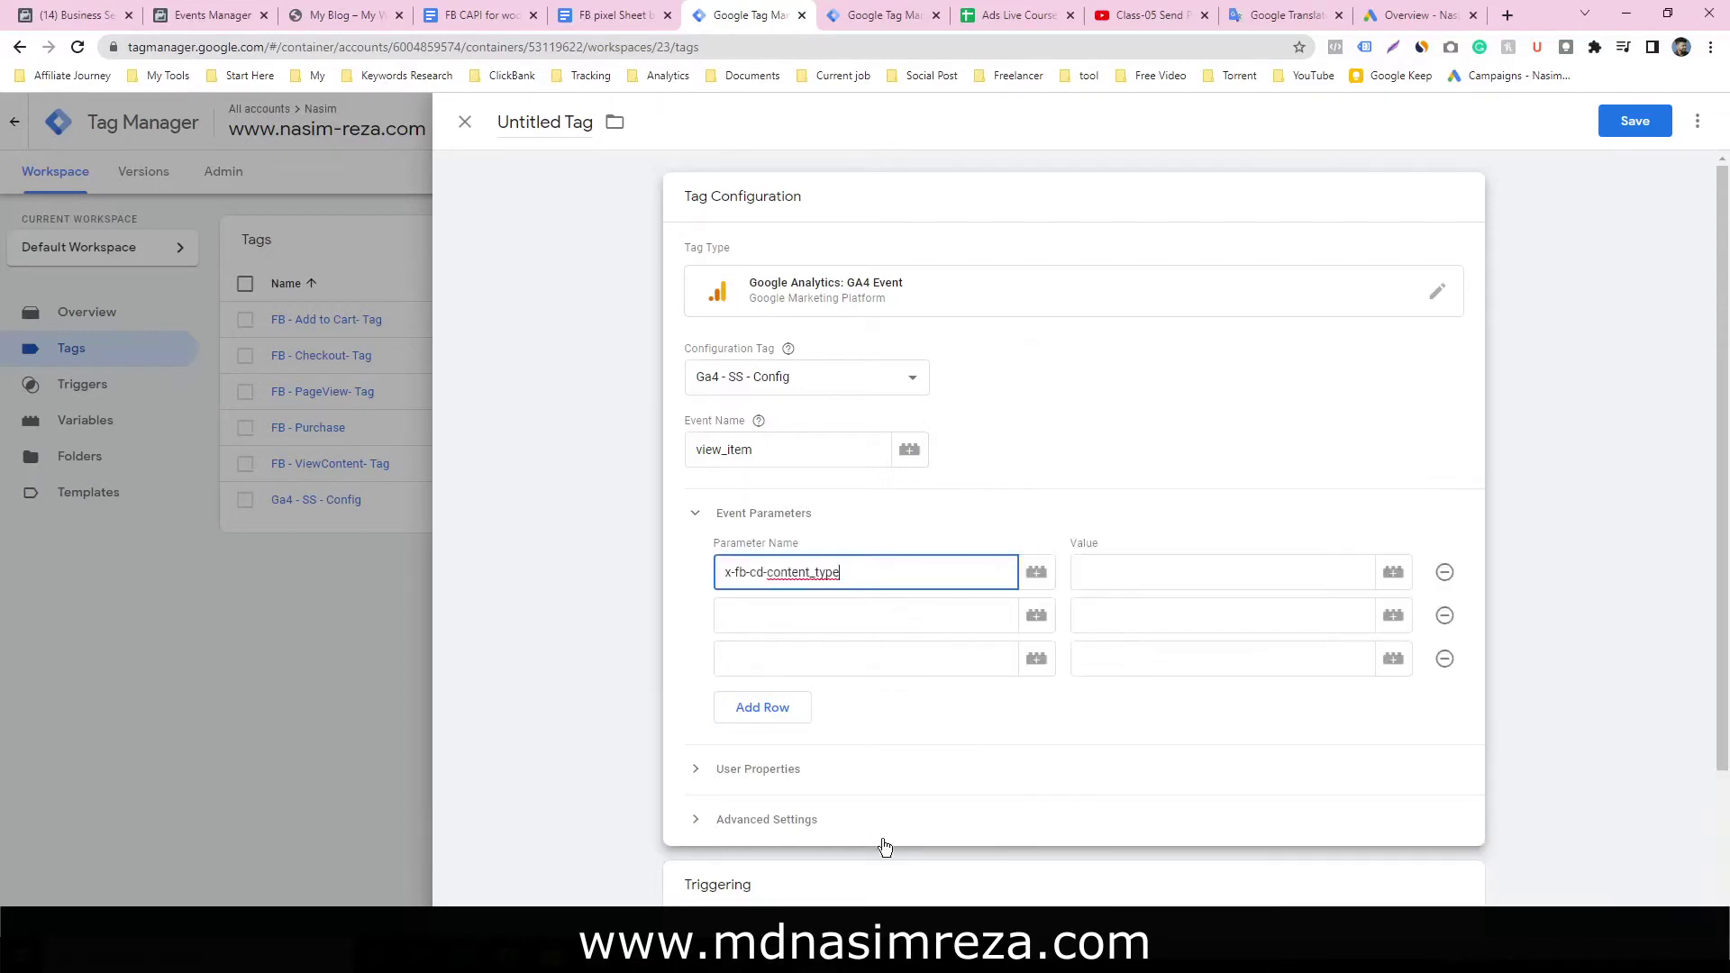
{"action": "key", "text": "alt+Tab"}
{"action": "left_click_drag", "start_coordinate": [1198, 460], "coordinate": [1257, 451]}
{"action": "key", "text": "ctrl+c"}
{"action": "left_click", "coordinate": [957, 582]}
{"action": "left_click", "coordinate": [1080, 571]}
{"action": "key", "text": "ctrl+v"}
Add a currency parameter using the dlv – fb - product currency variable
{"action": "key", "text": "alt+Tab"}
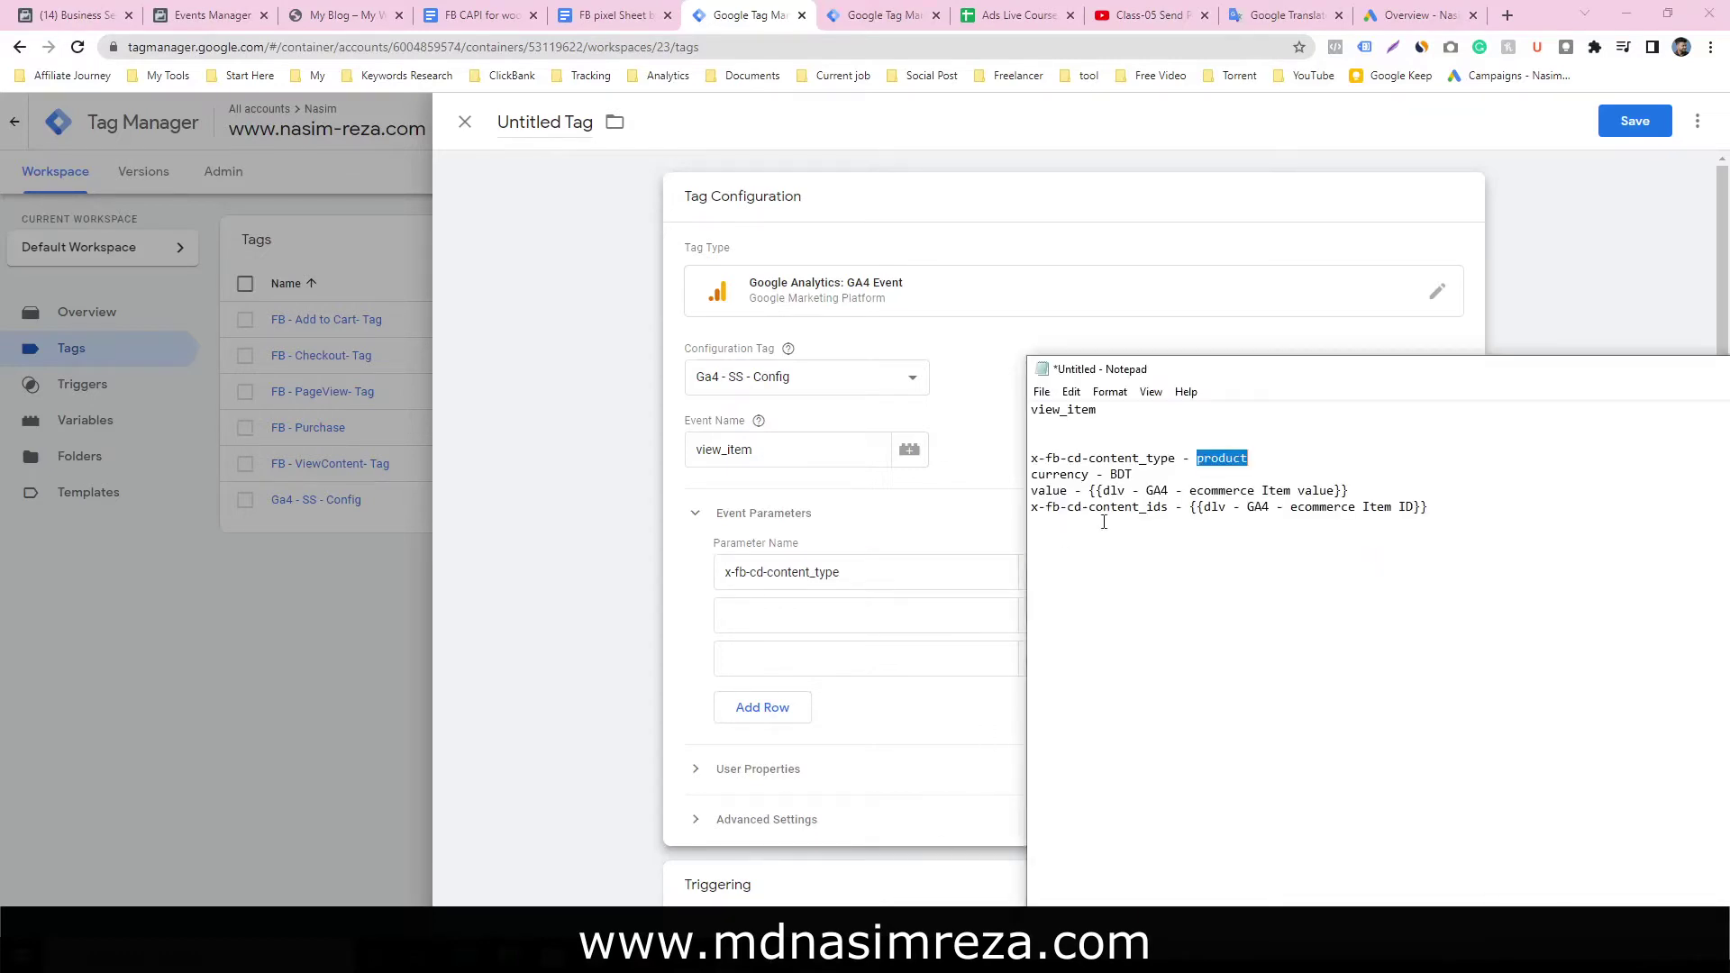
{"action": "left_click_drag", "start_coordinate": [1092, 474], "coordinate": [1027, 472]}
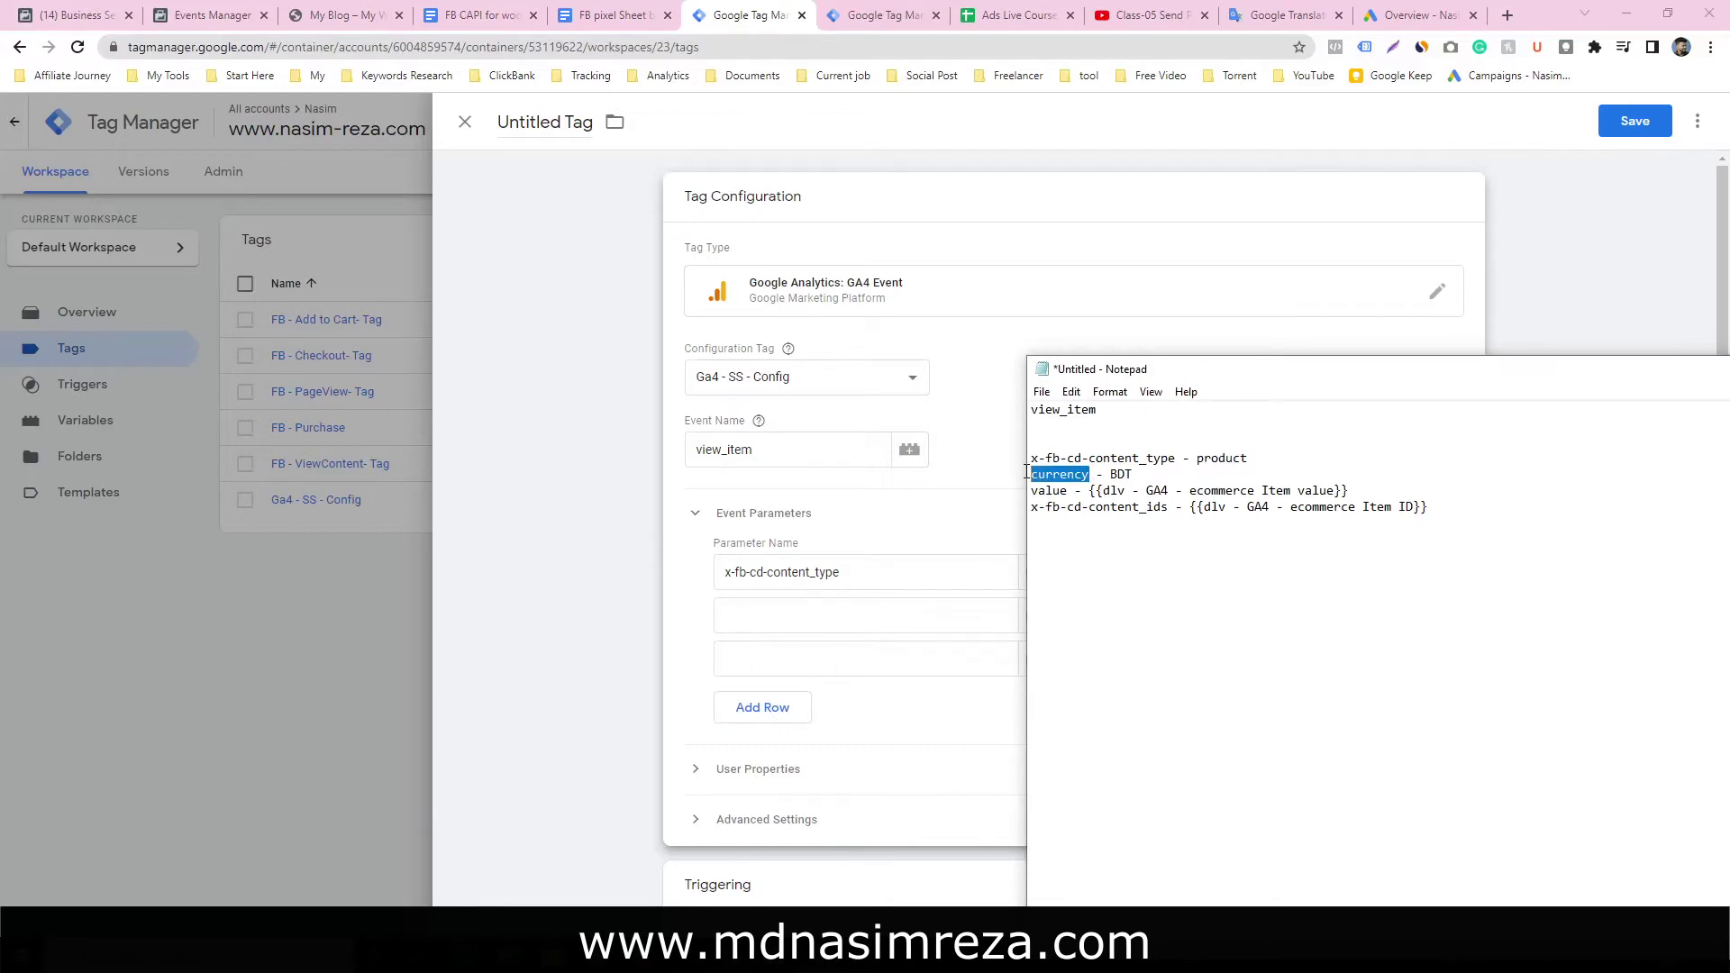
{"action": "key", "text": "ctrl+c"}
{"action": "left_click", "coordinate": [862, 625]}
{"action": "key", "text": "ctrl+v"}
{"action": "left_click", "coordinate": [1397, 616]}
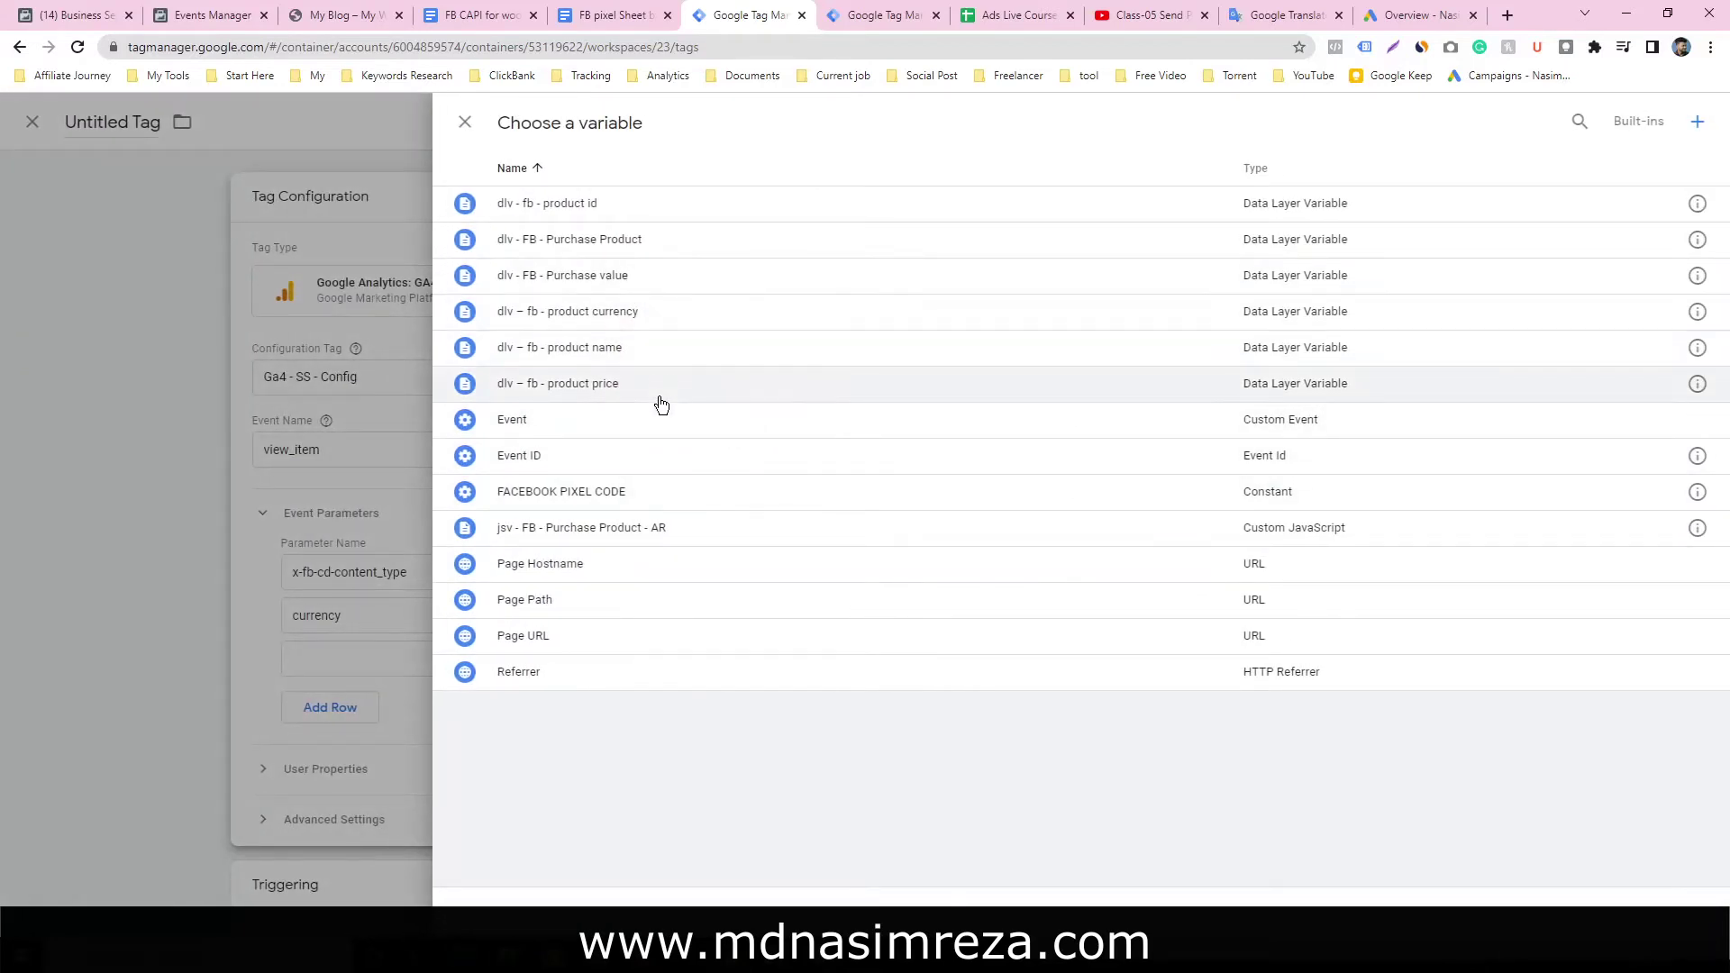
{"action": "left_click", "coordinate": [664, 313]}
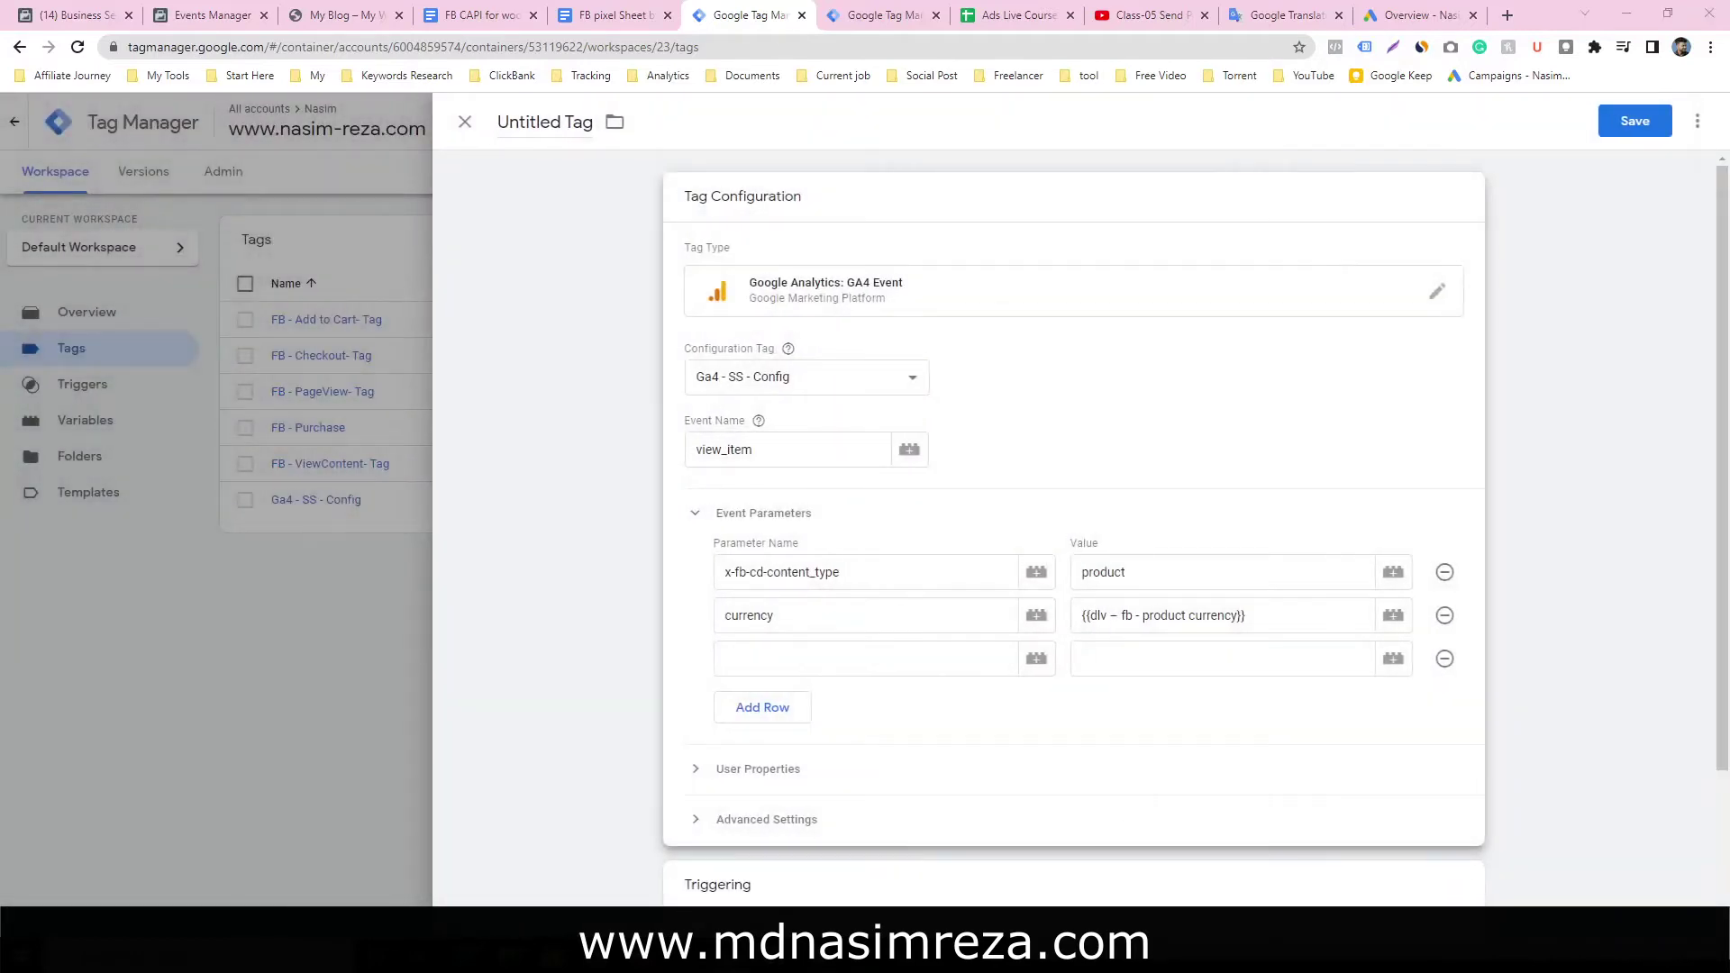
Add a value parameter using the dlv – fb - product price variable, plus a fourth empty row
{"action": "key", "text": "alt+Tab"}
{"action": "left_click_drag", "start_coordinate": [1033, 491], "coordinate": [1061, 489]}
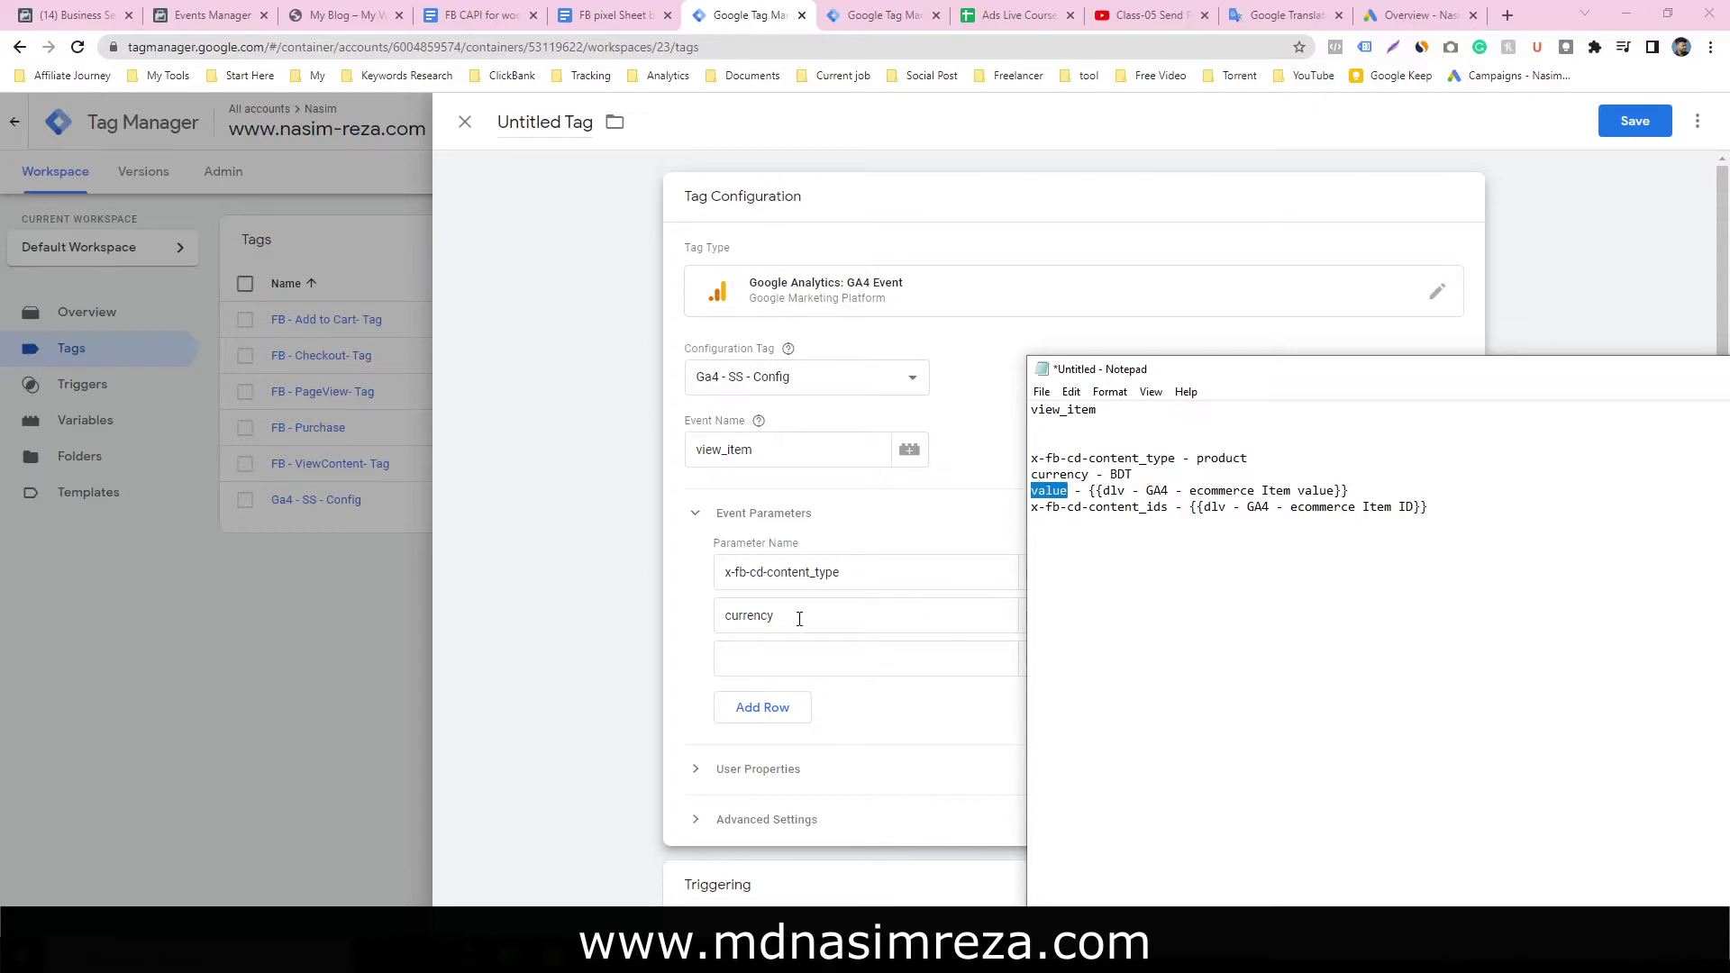
{"action": "left_click", "coordinate": [783, 650]}
{"action": "key", "text": "ctrl+v"}
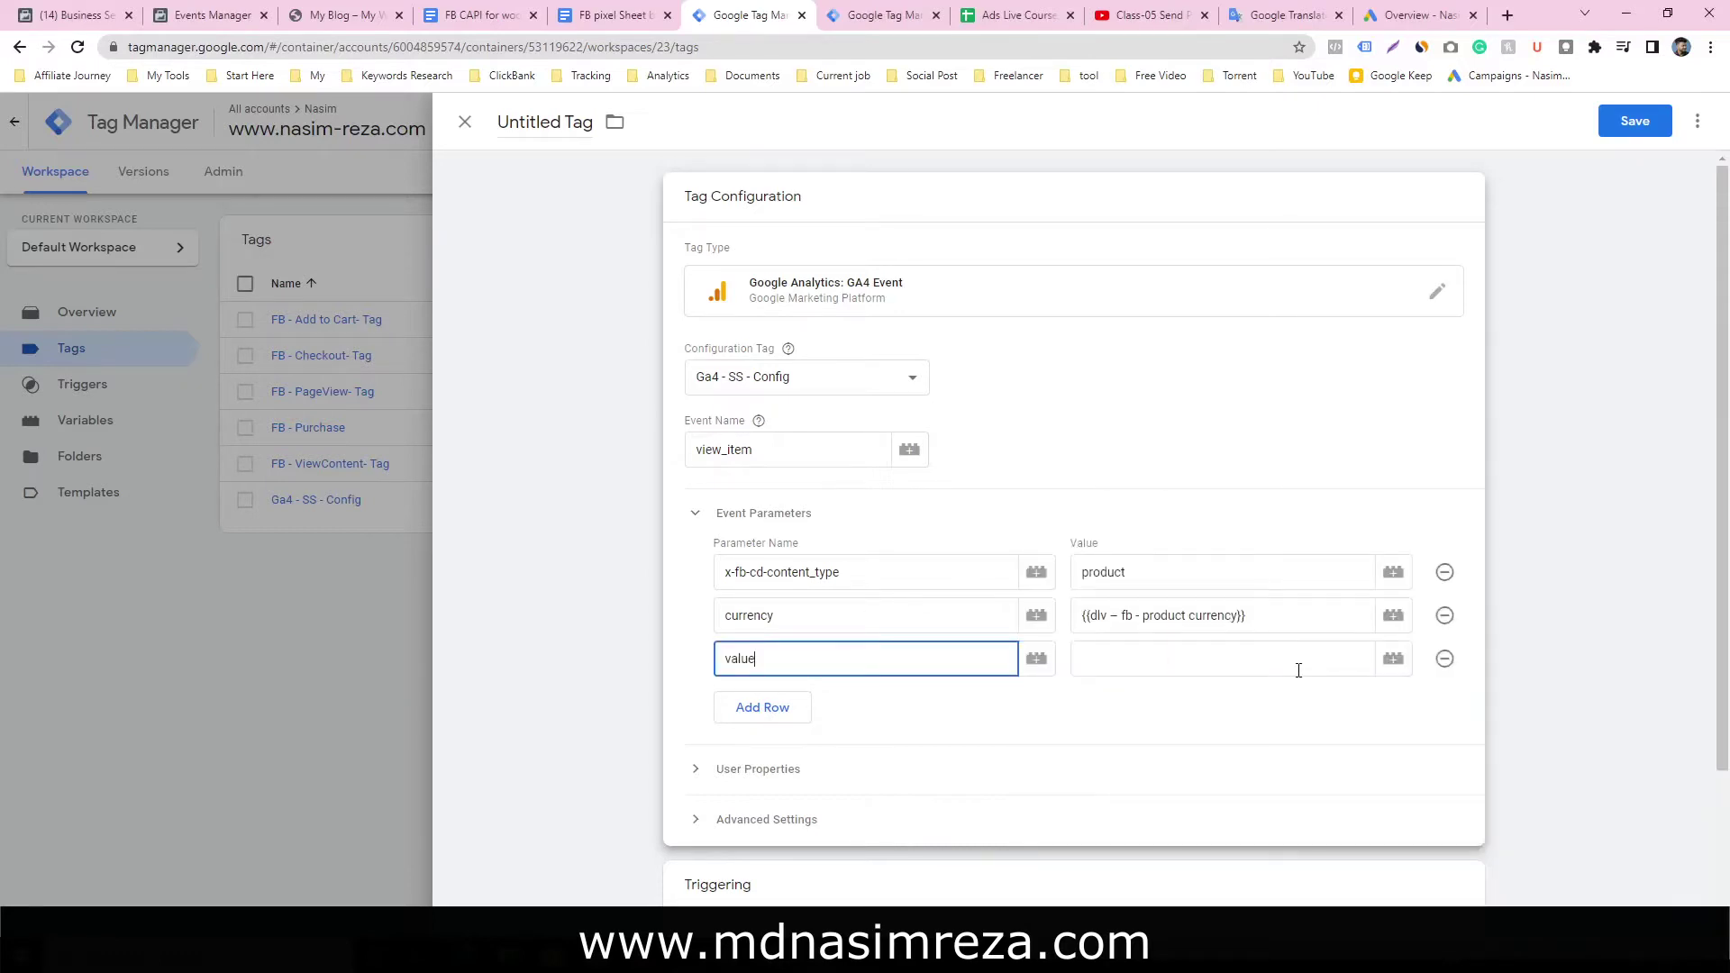
{"action": "left_click", "coordinate": [1393, 659]}
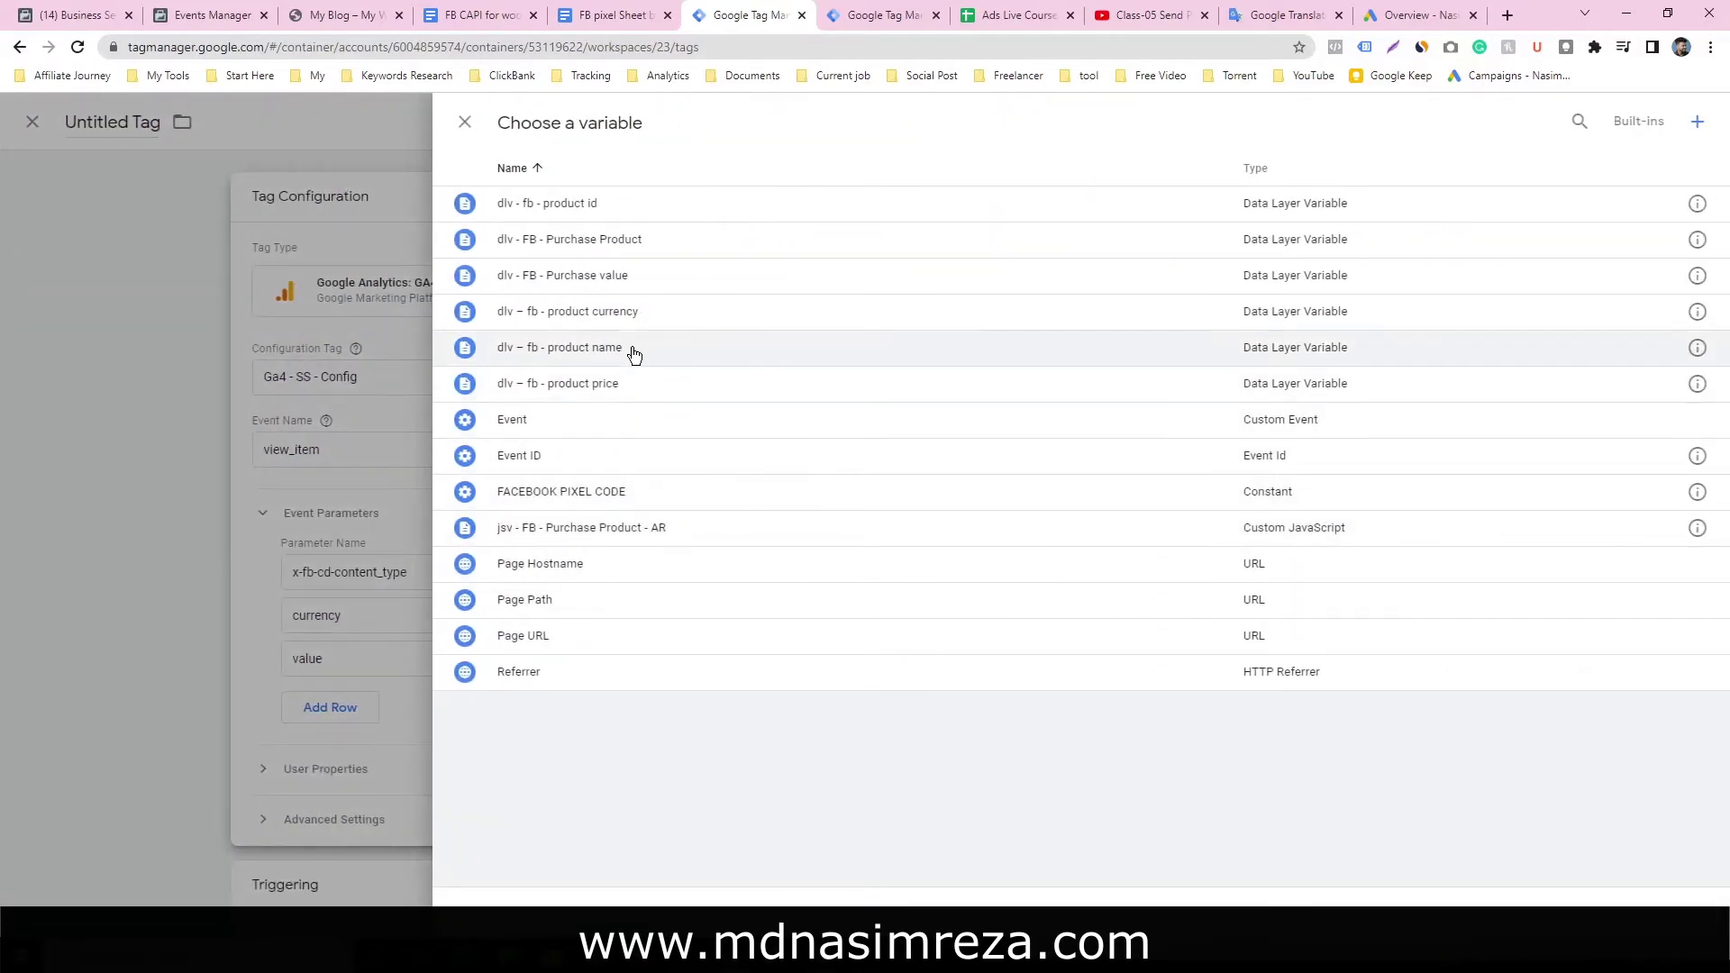
{"action": "left_click", "coordinate": [601, 382]}
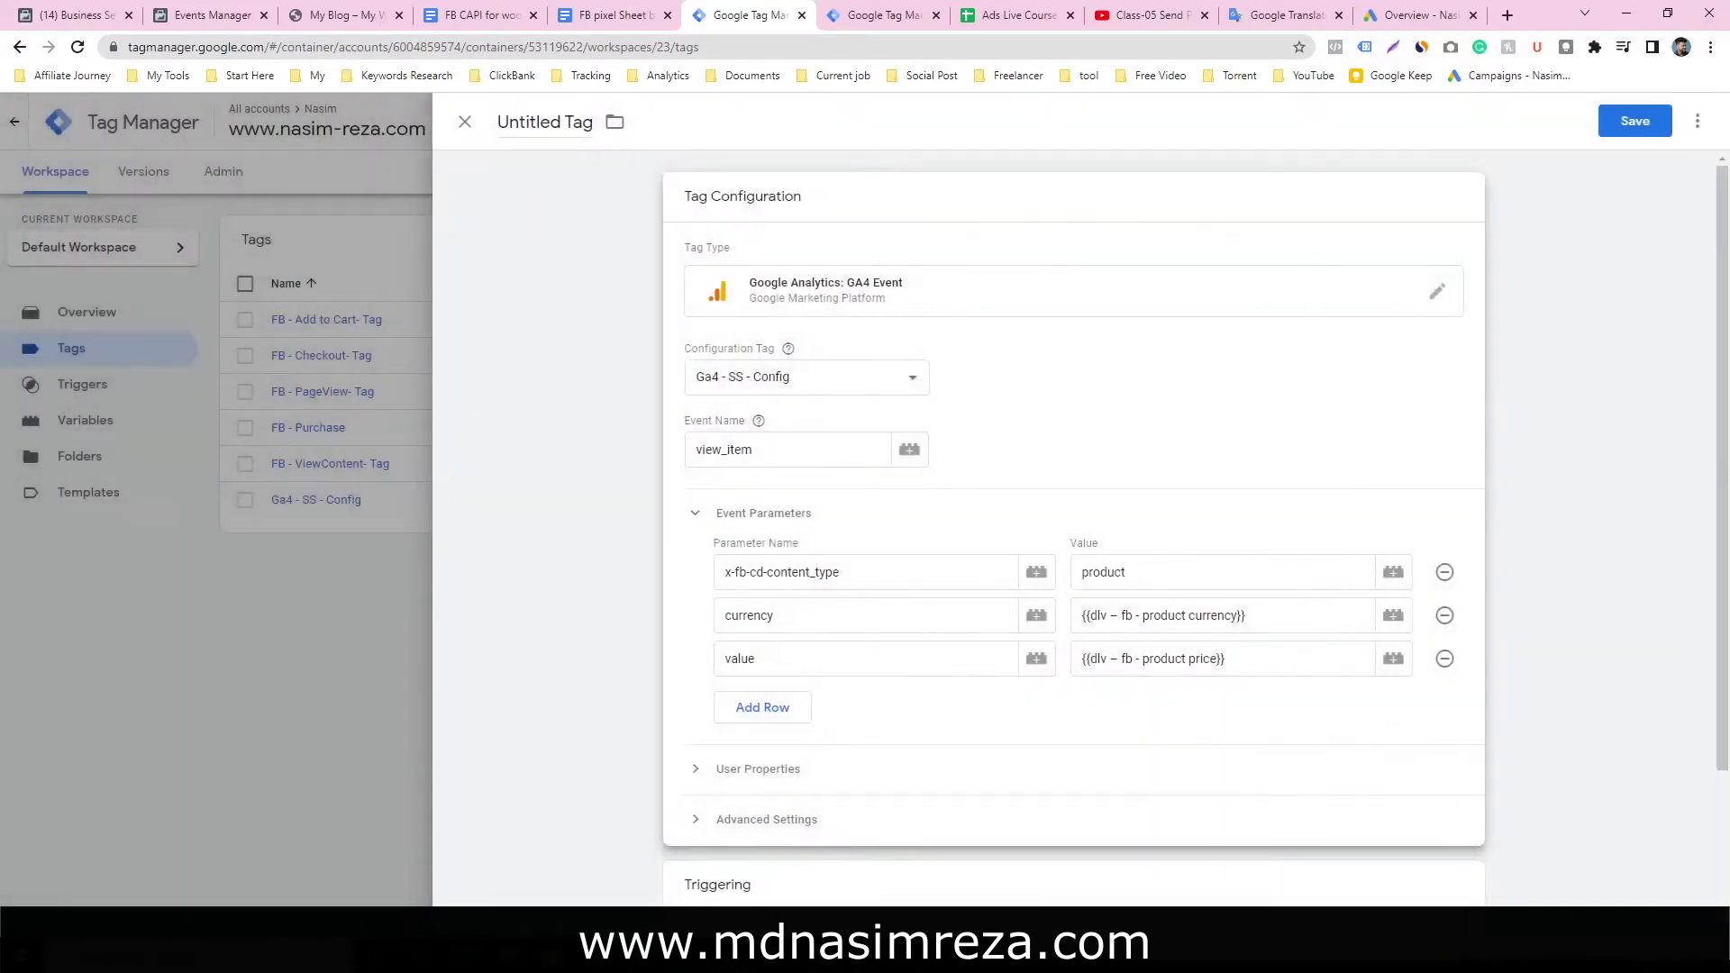
{"action": "left_click", "coordinate": [762, 707]}
{"action": "key", "text": "alt+Tab"}
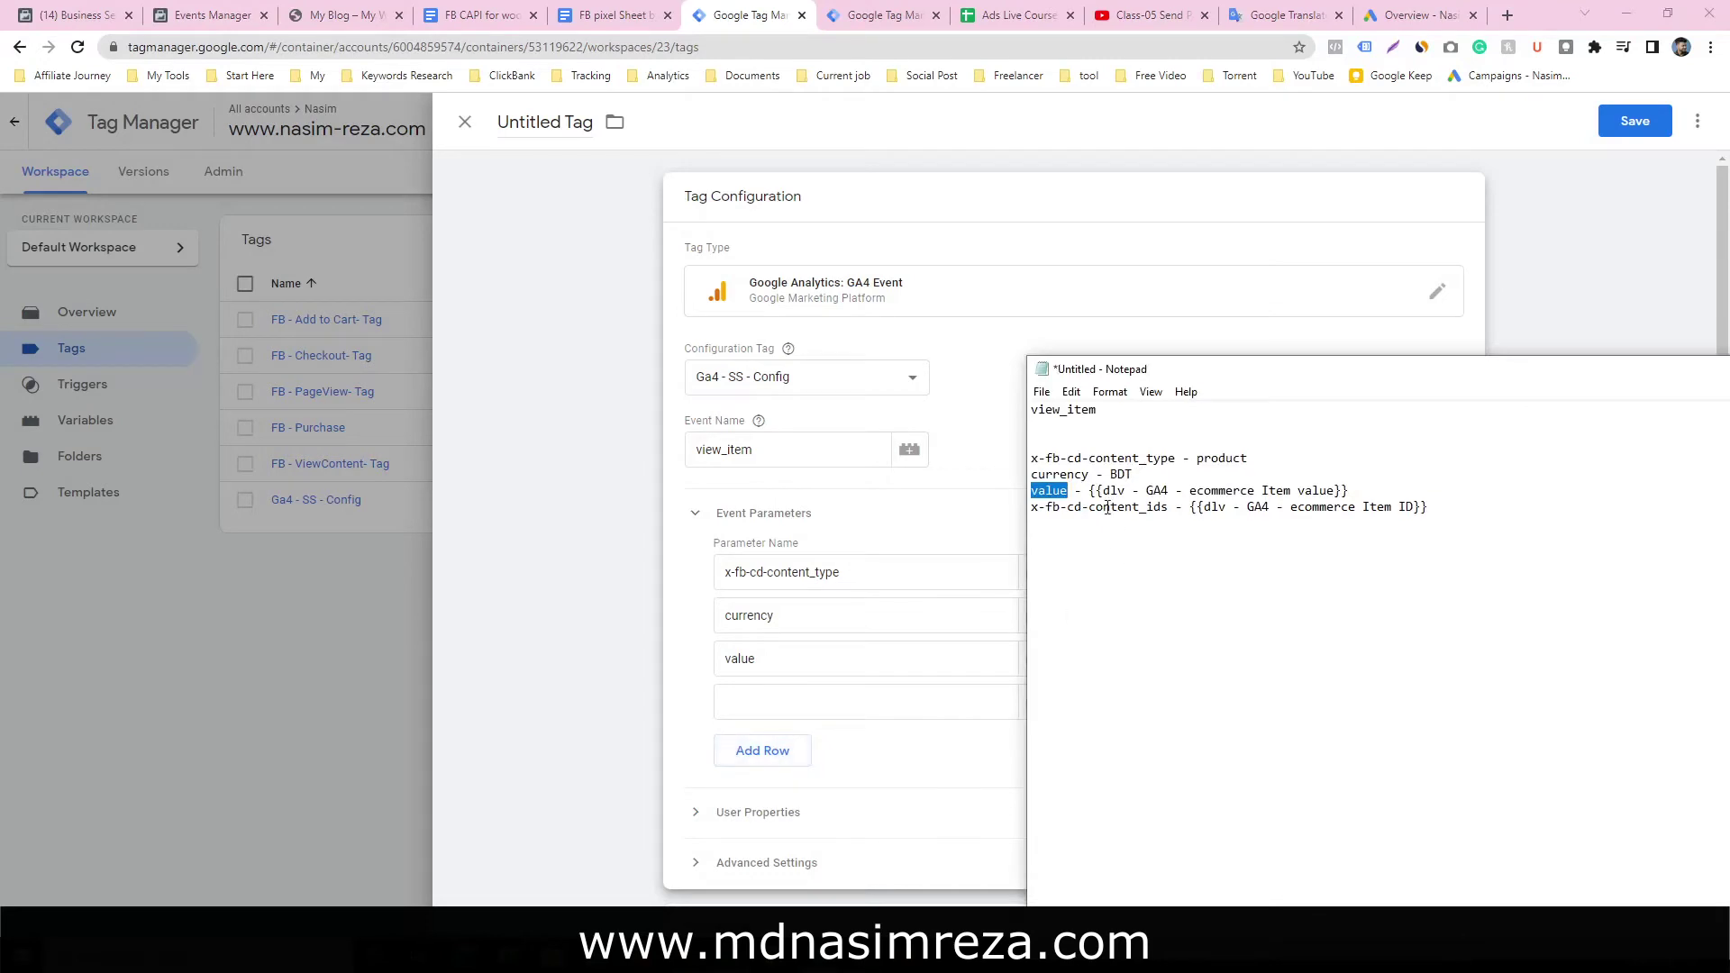
Set parameter x-fb-cd-content_ids to the {{dlv - fb - product id}} variable
{"action": "left_click", "coordinate": [1033, 507]}
{"action": "left_click_drag", "start_coordinate": [1033, 507], "coordinate": [1166, 505]}
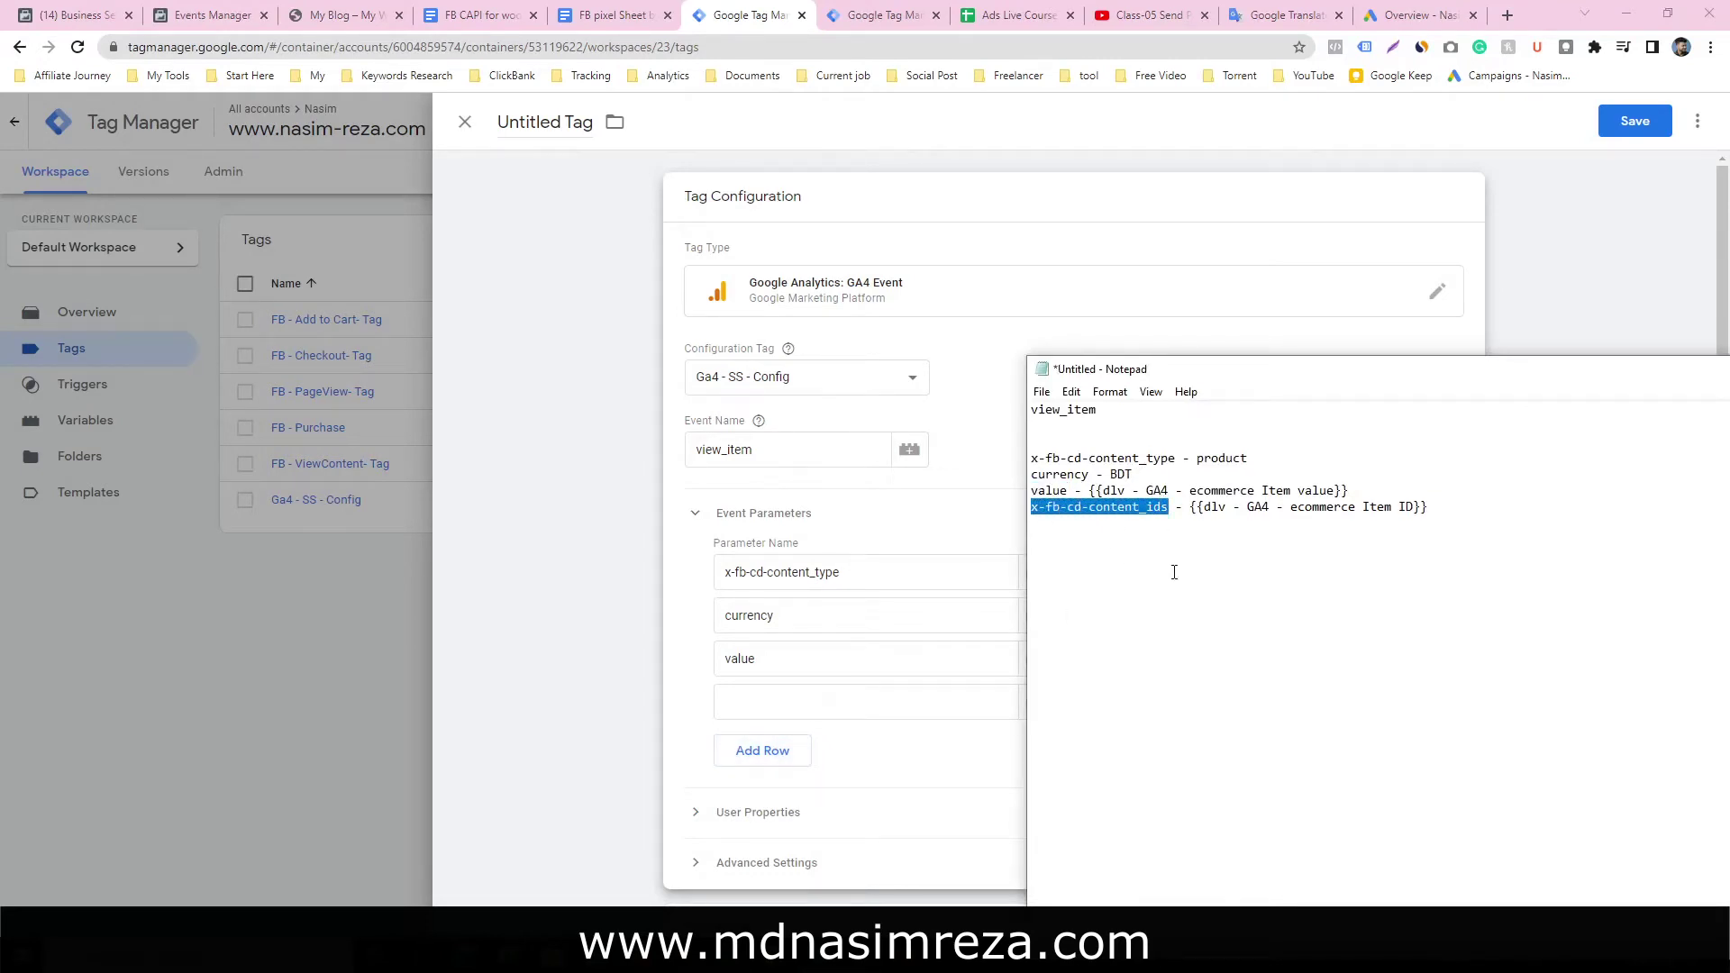
{"action": "key", "text": "ctrl+c"}
{"action": "left_click", "coordinate": [793, 714]}
{"action": "key", "text": "ctrl+v"}
{"action": "left_click", "coordinate": [1395, 704]}
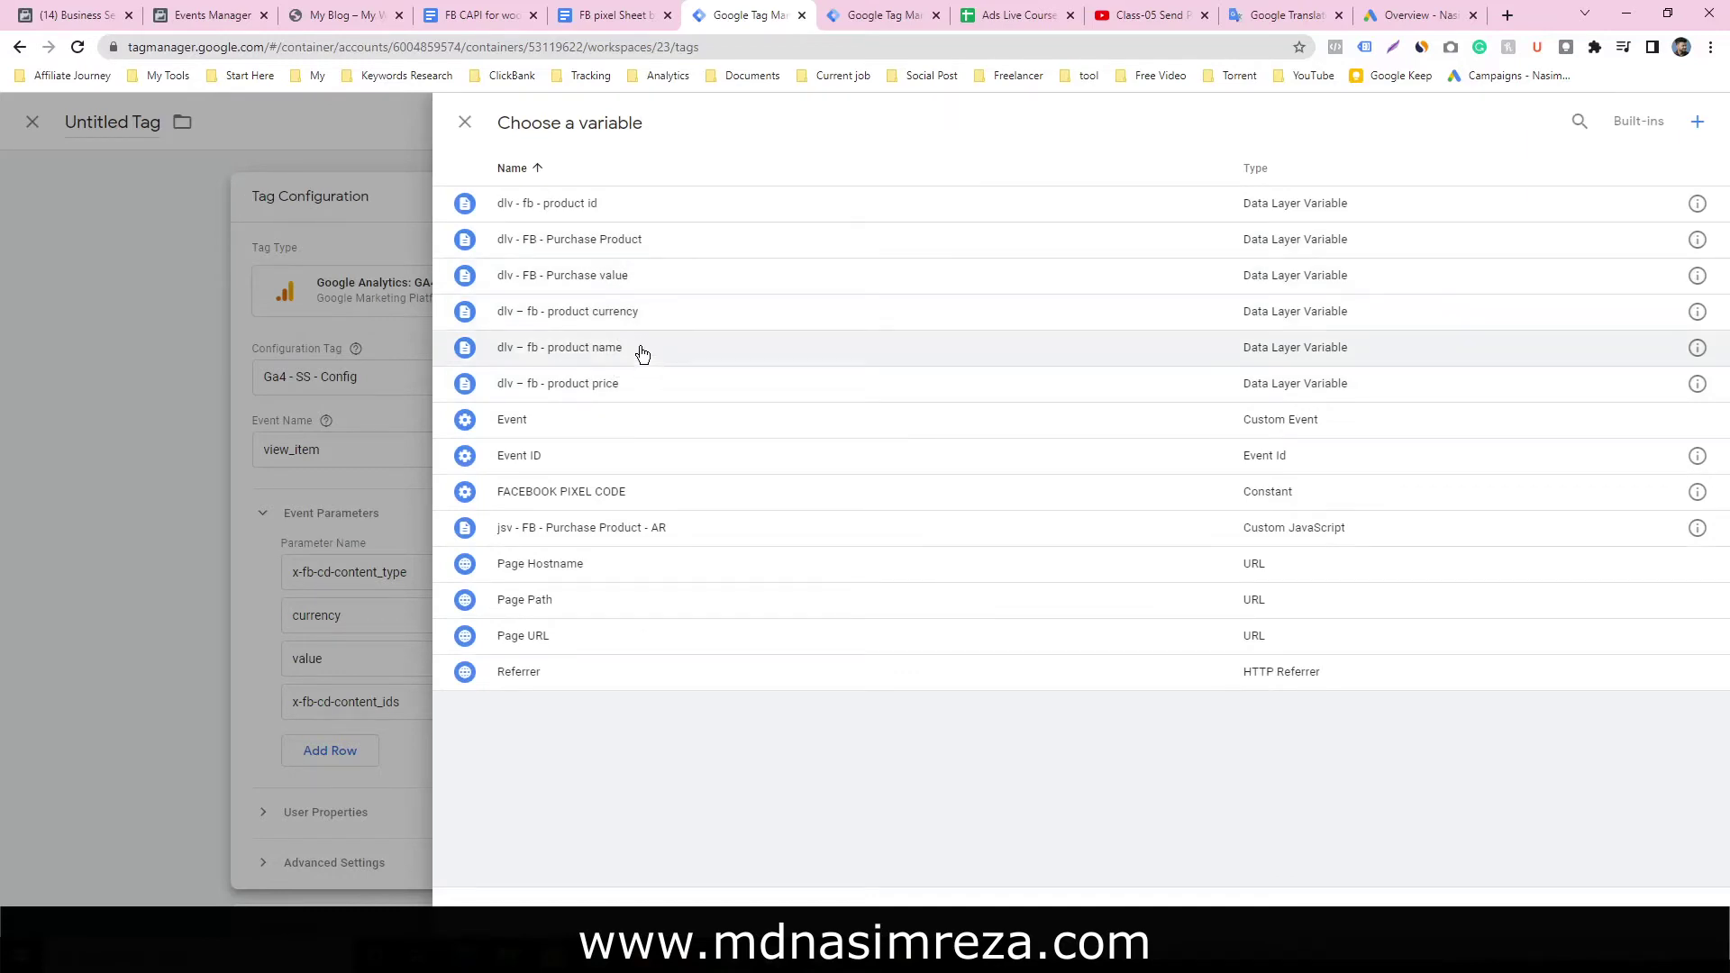
{"action": "left_click", "coordinate": [643, 205]}
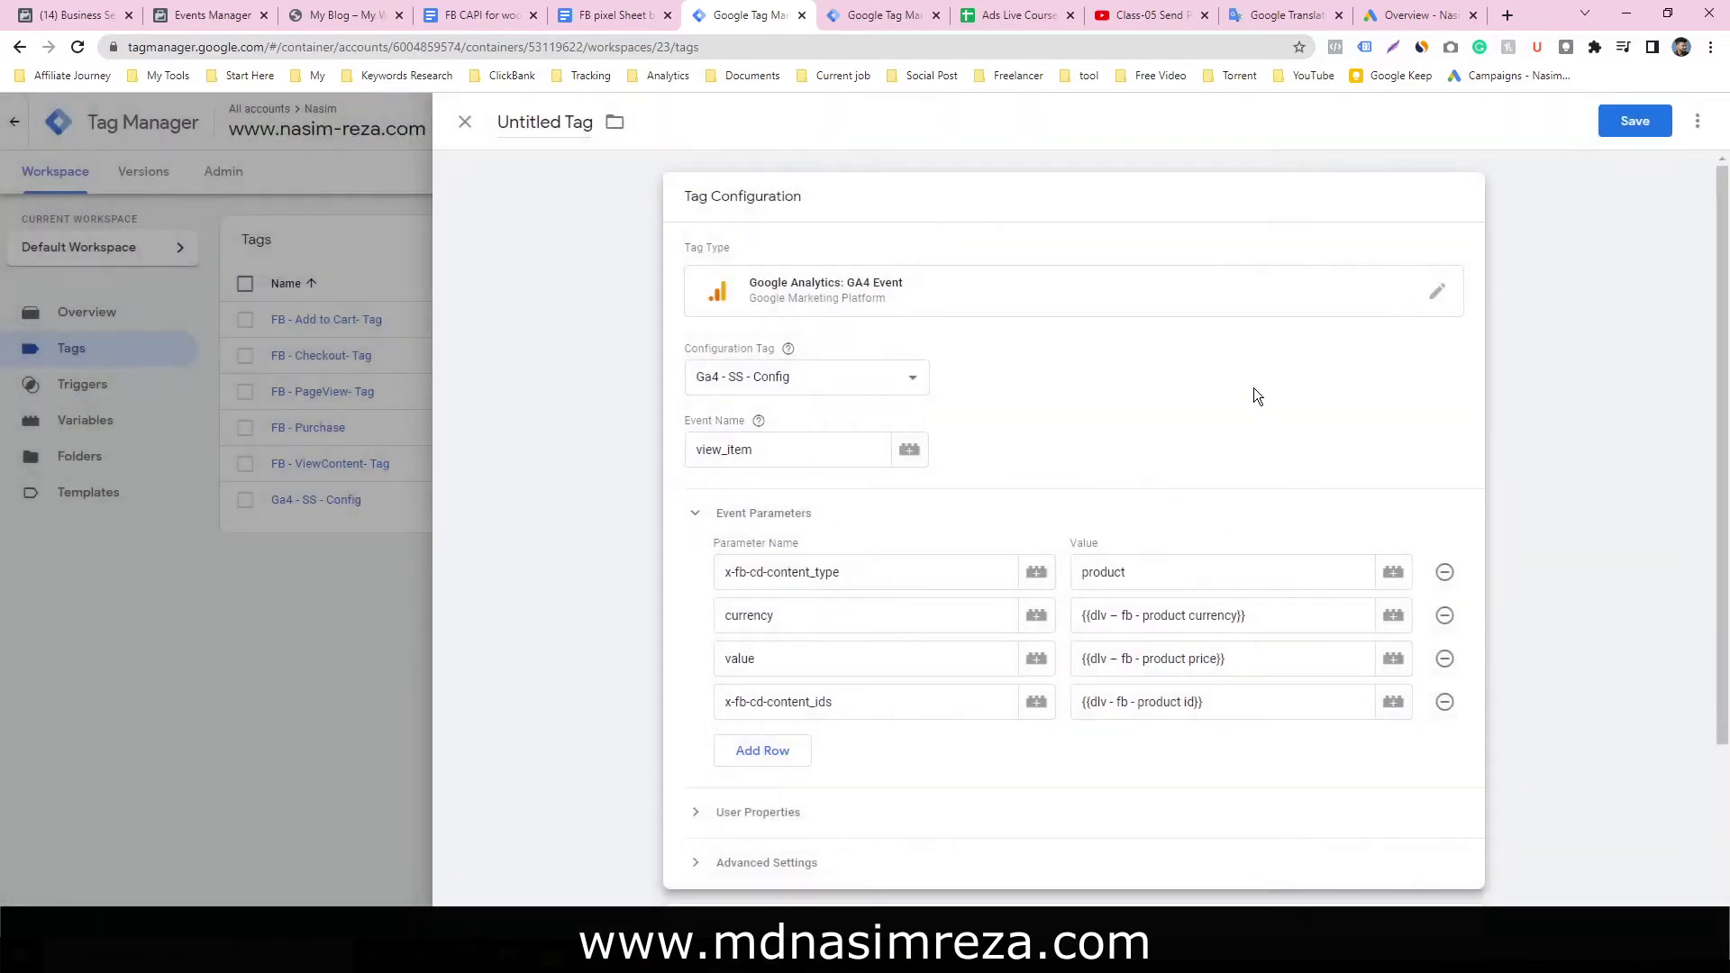
{"action": "scroll", "coordinate": [1072, 377], "scroll_direction": "down", "scroll_amount": 5}
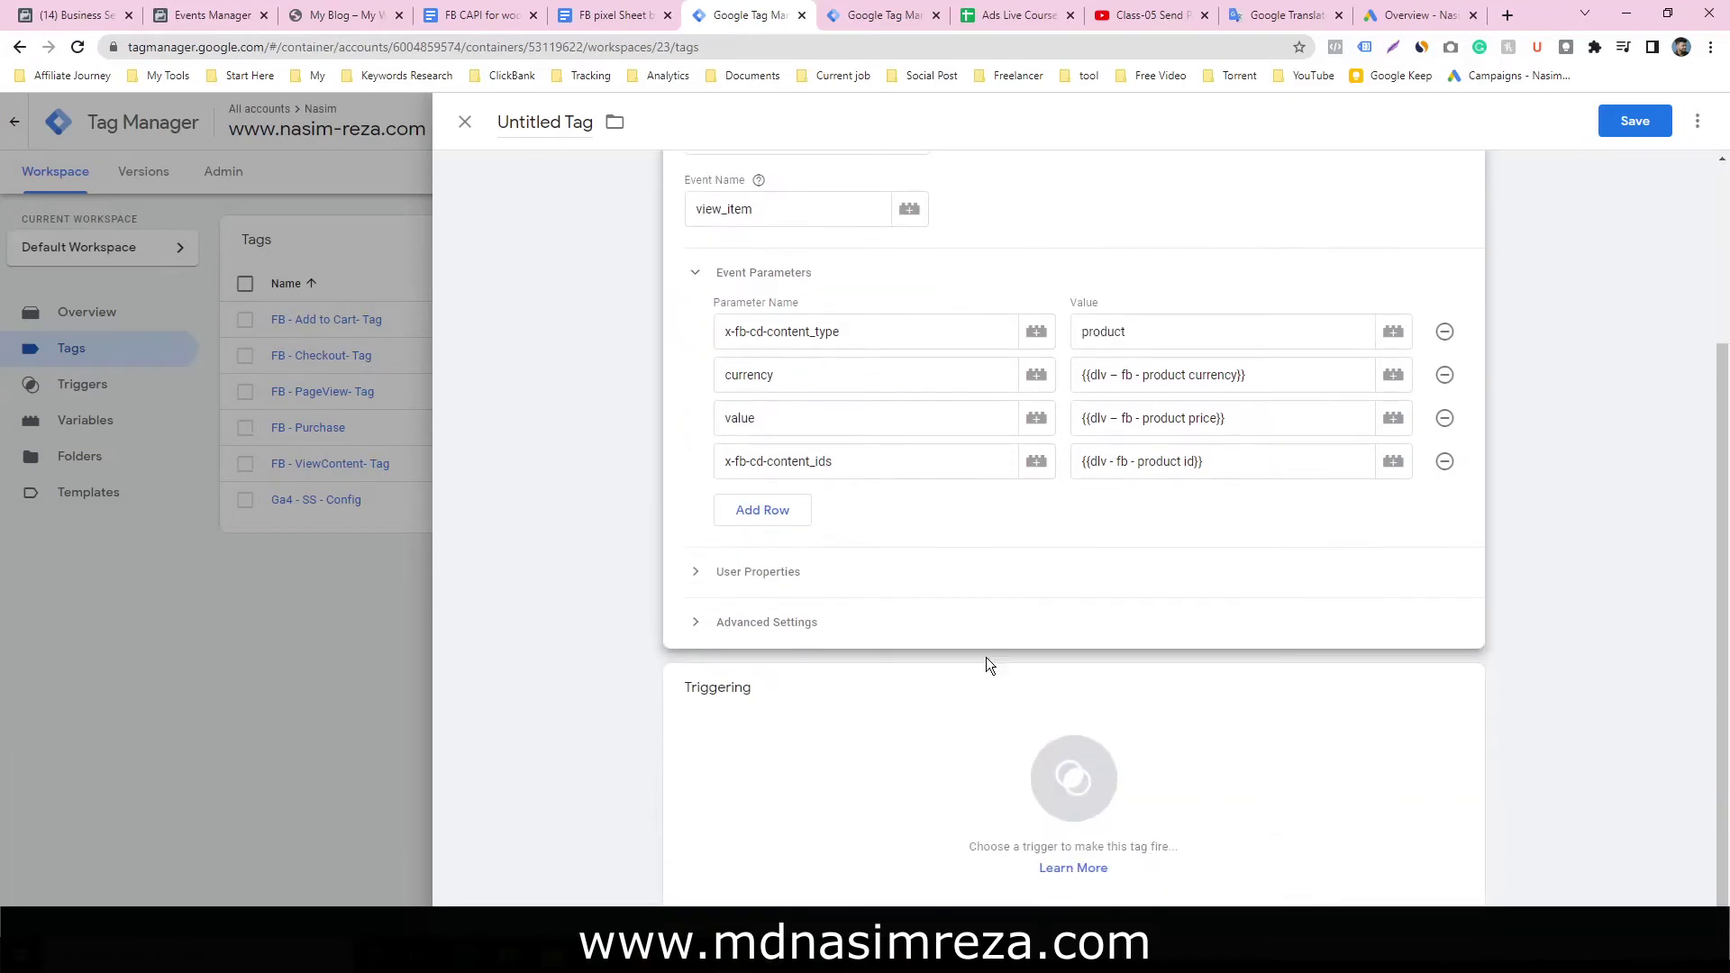
{"action": "left_click", "coordinate": [955, 703]}
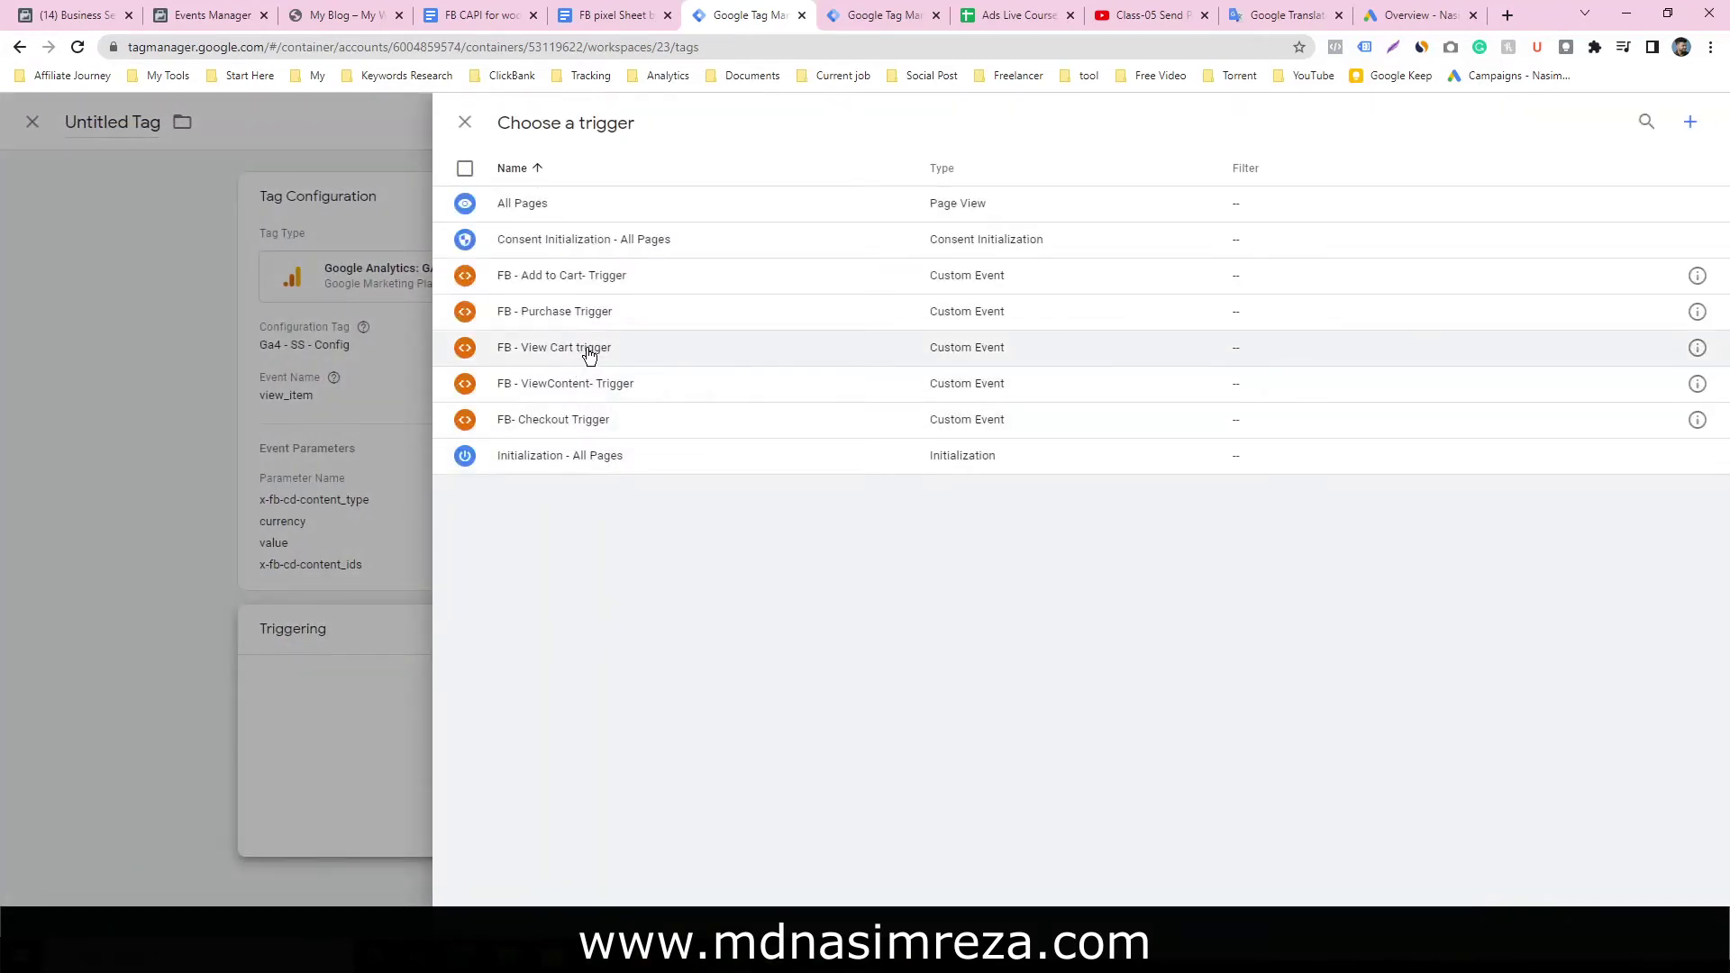
Select FB - ViewContent- Trigger as the tag's firing trigger
{"action": "left_click", "coordinate": [599, 384]}
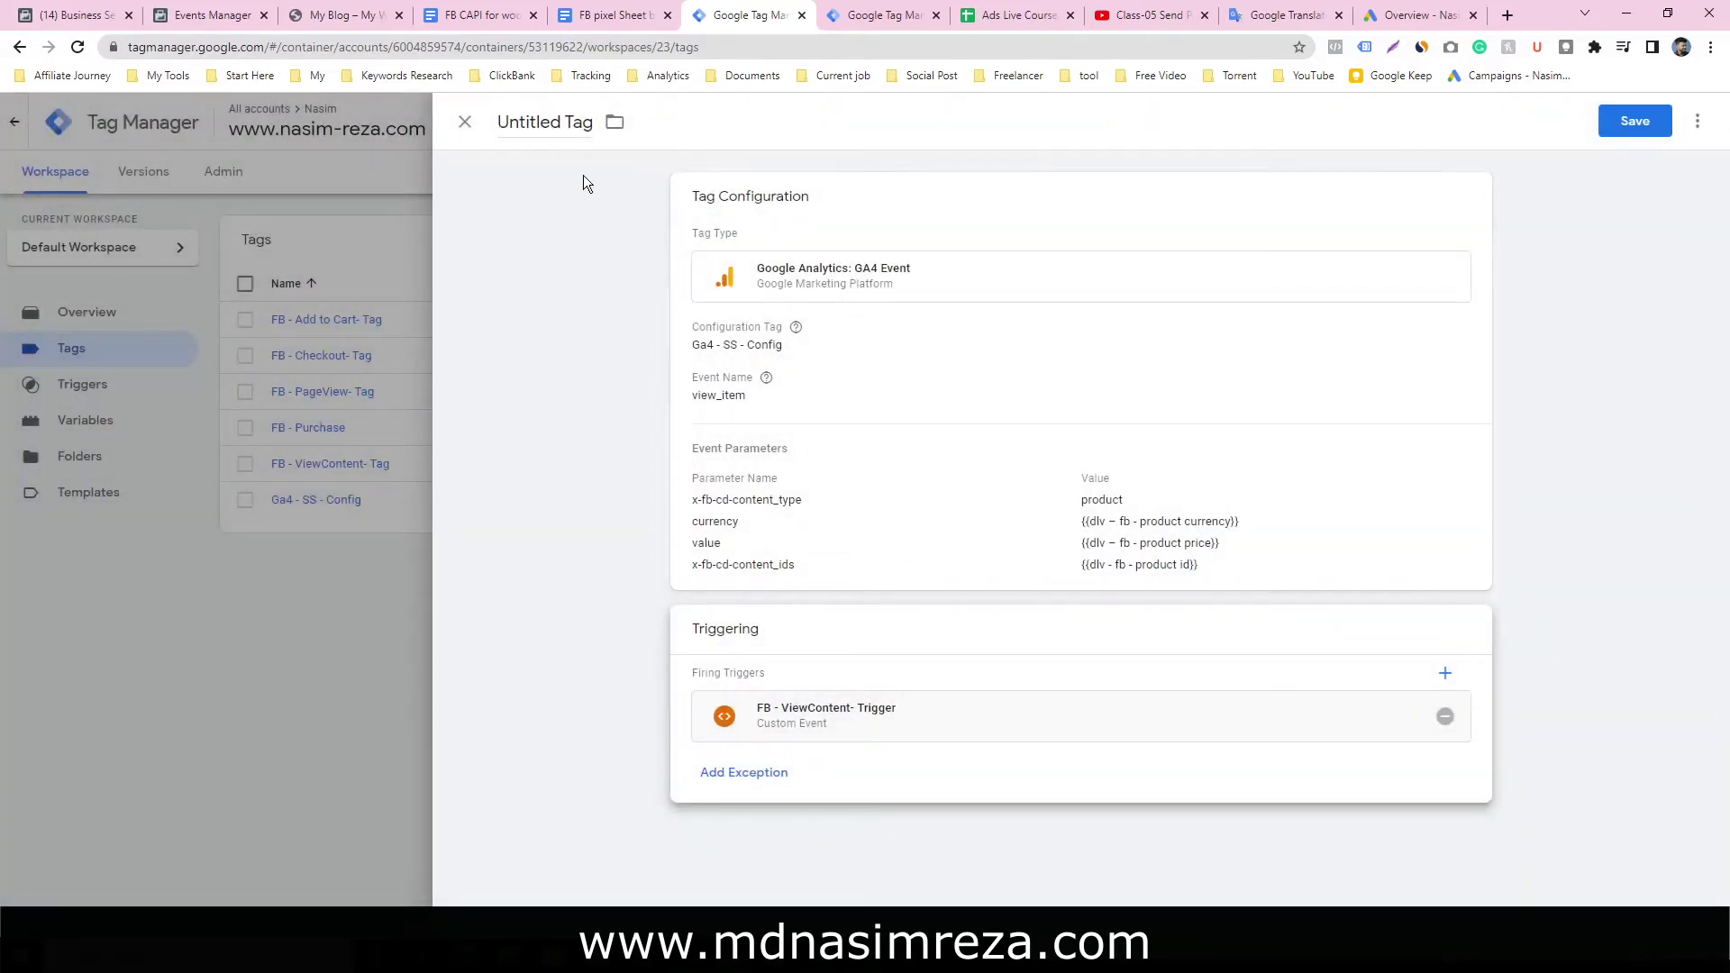
{"action": "double_click", "coordinate": [559, 122]}
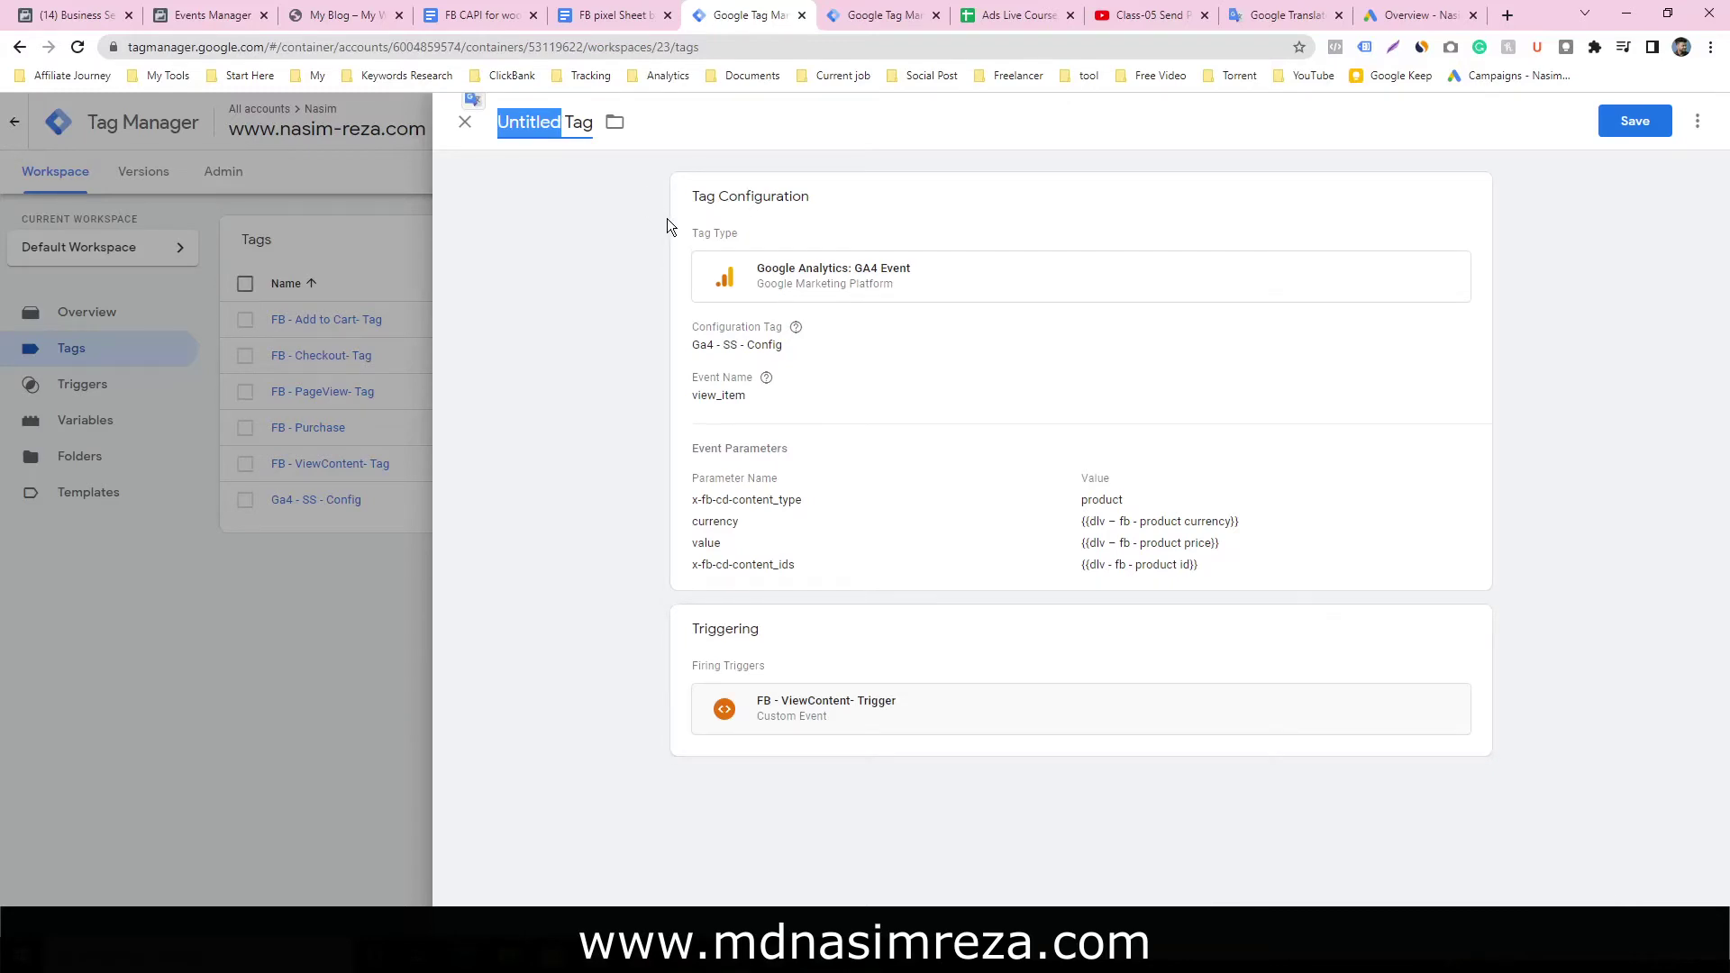
Rename the tag to 'SS View Conten Tag' and save it
{"action": "type", "text": "V"}
{"action": "key", "text": "BackSpace"}
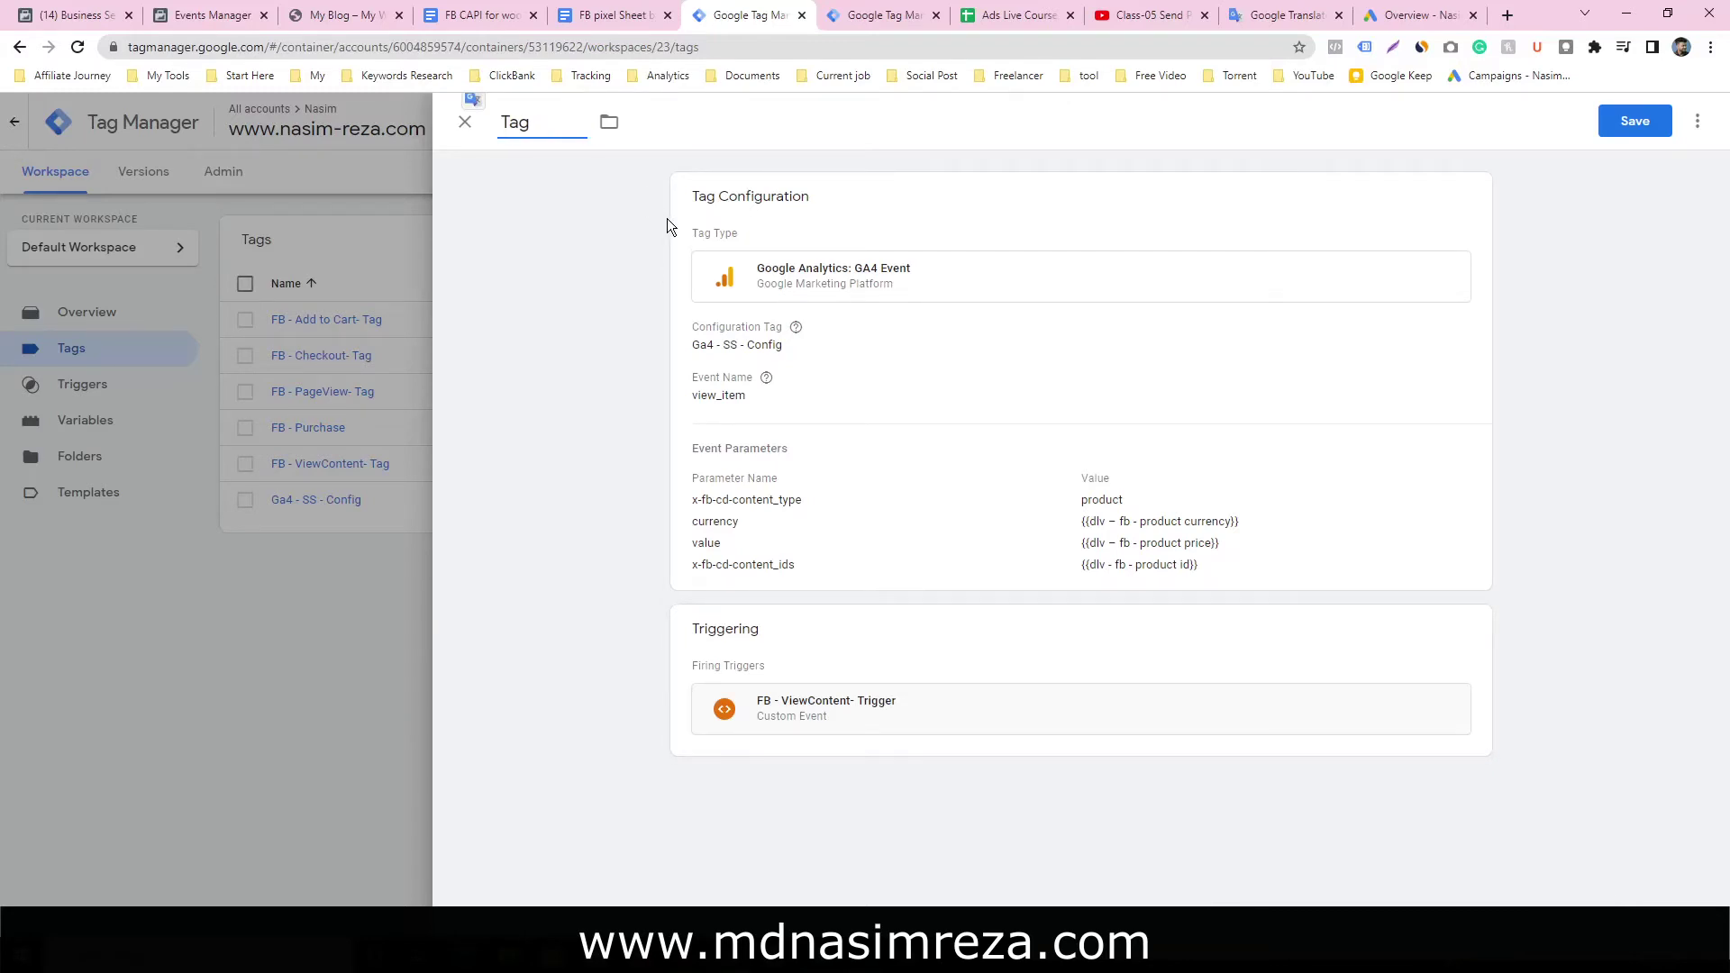
{"action": "type", "text": "SS View Con "}
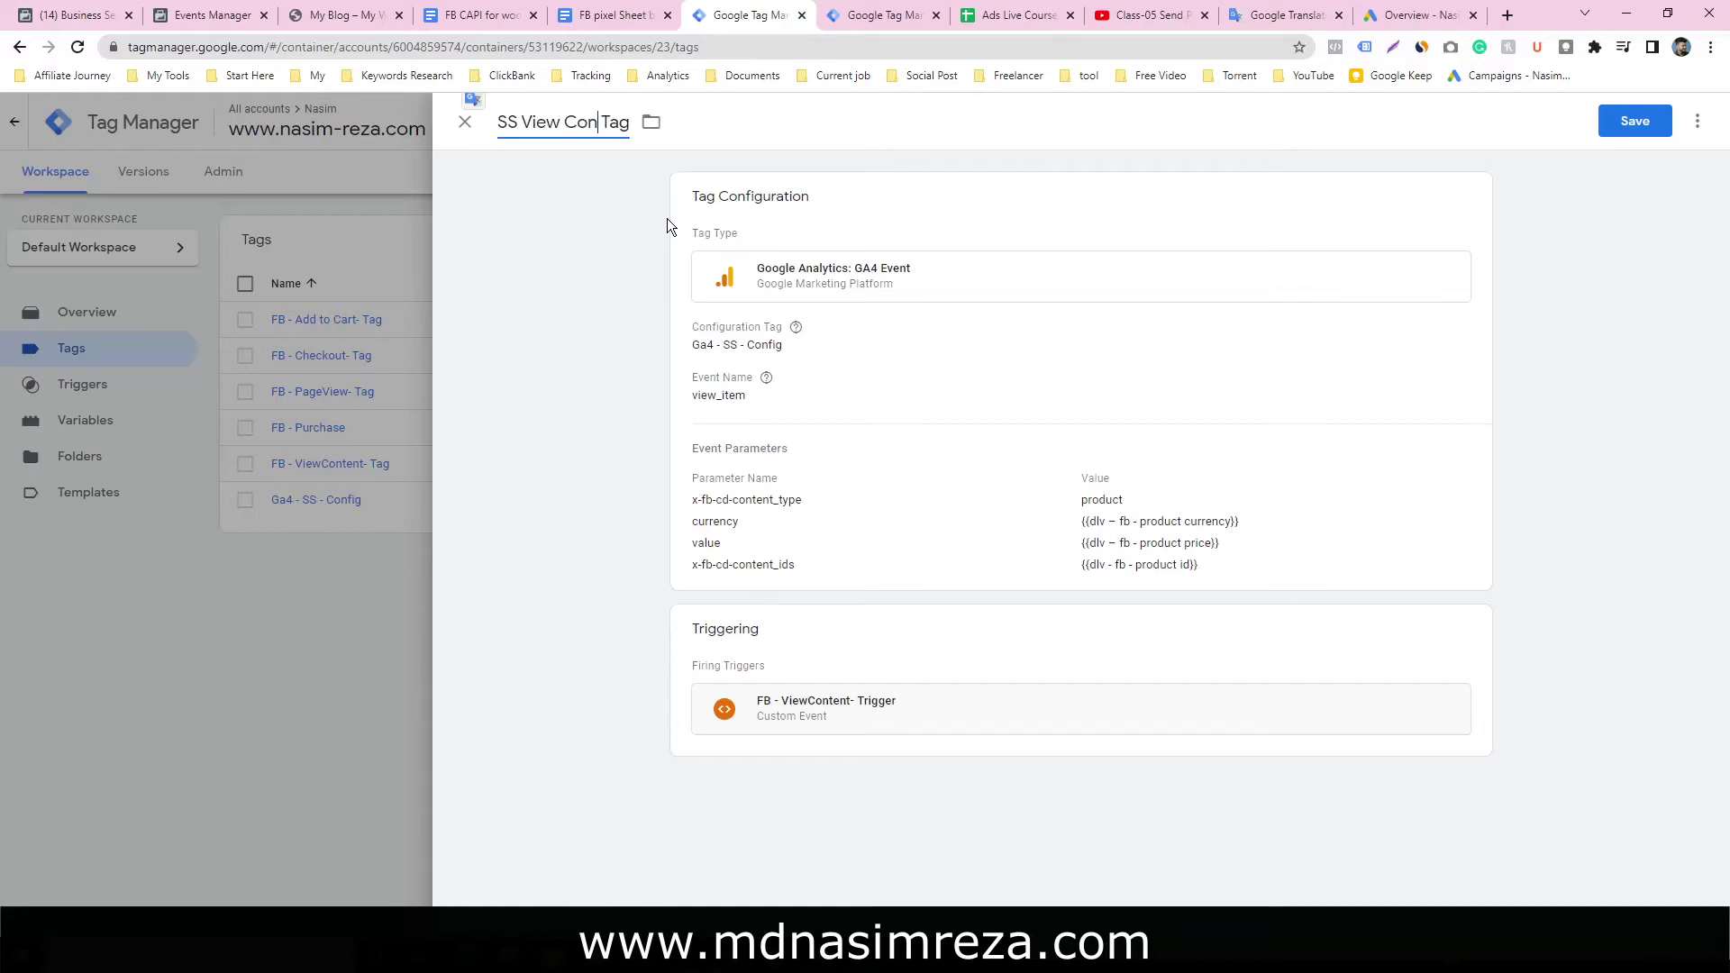
{"action": "type", "text": "ten"}
{"action": "left_click", "coordinate": [795, 326]}
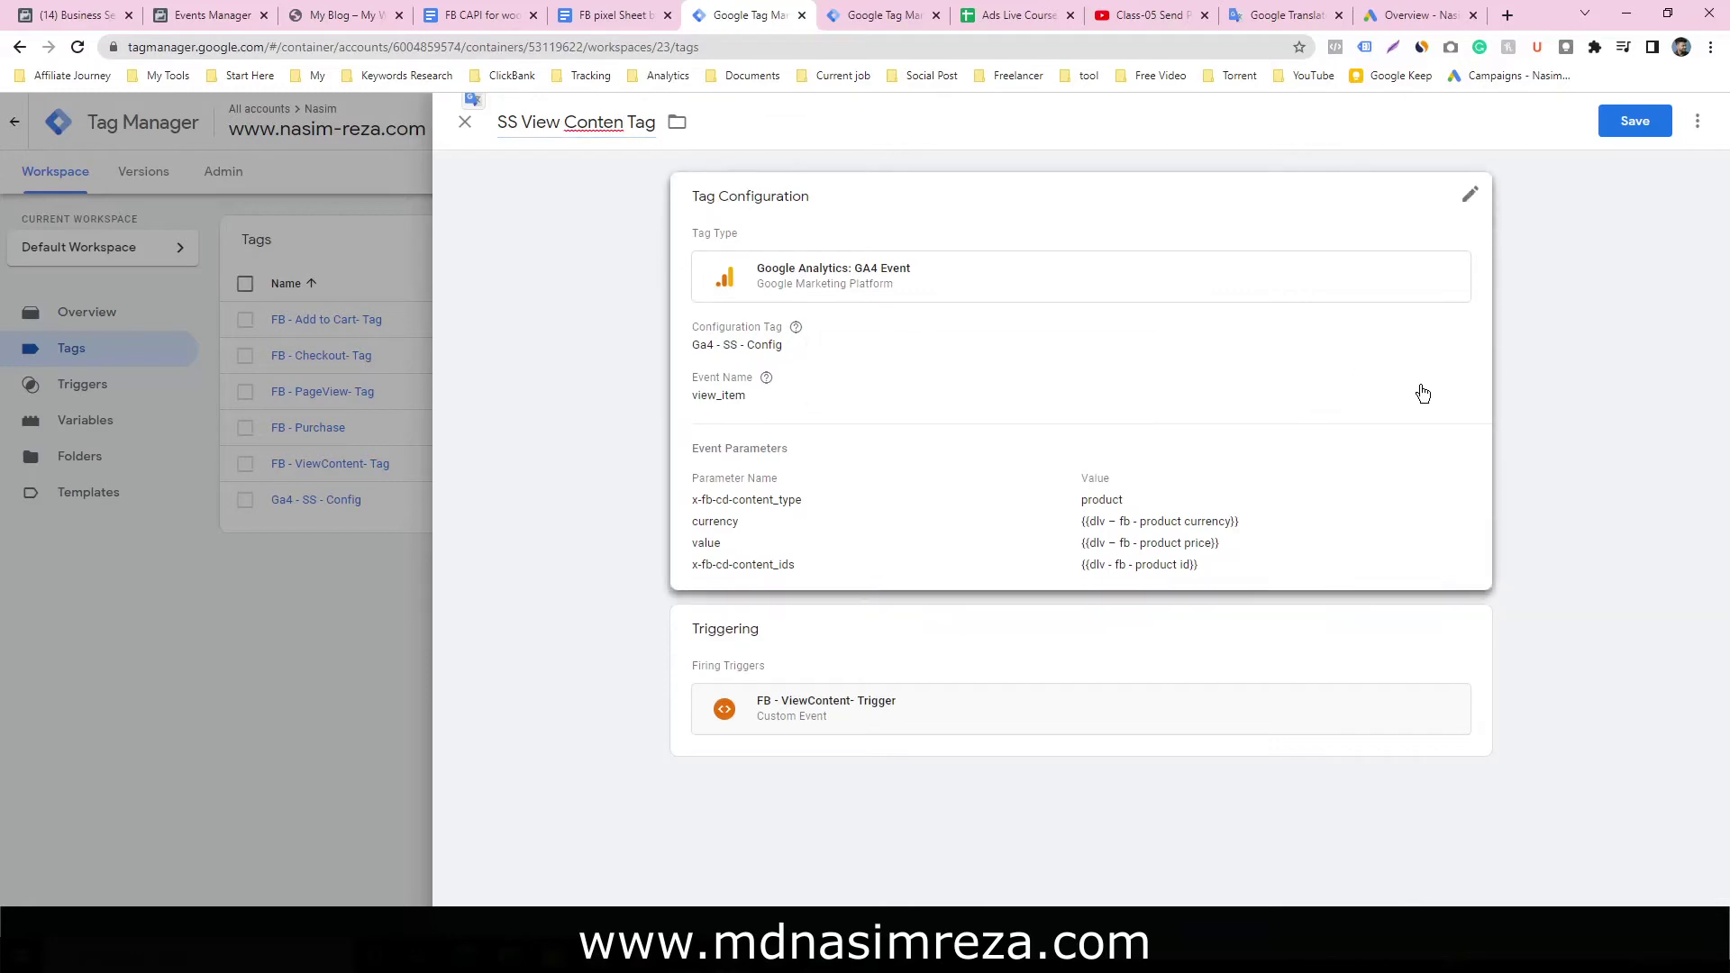
{"action": "left_click", "coordinate": [1637, 126]}
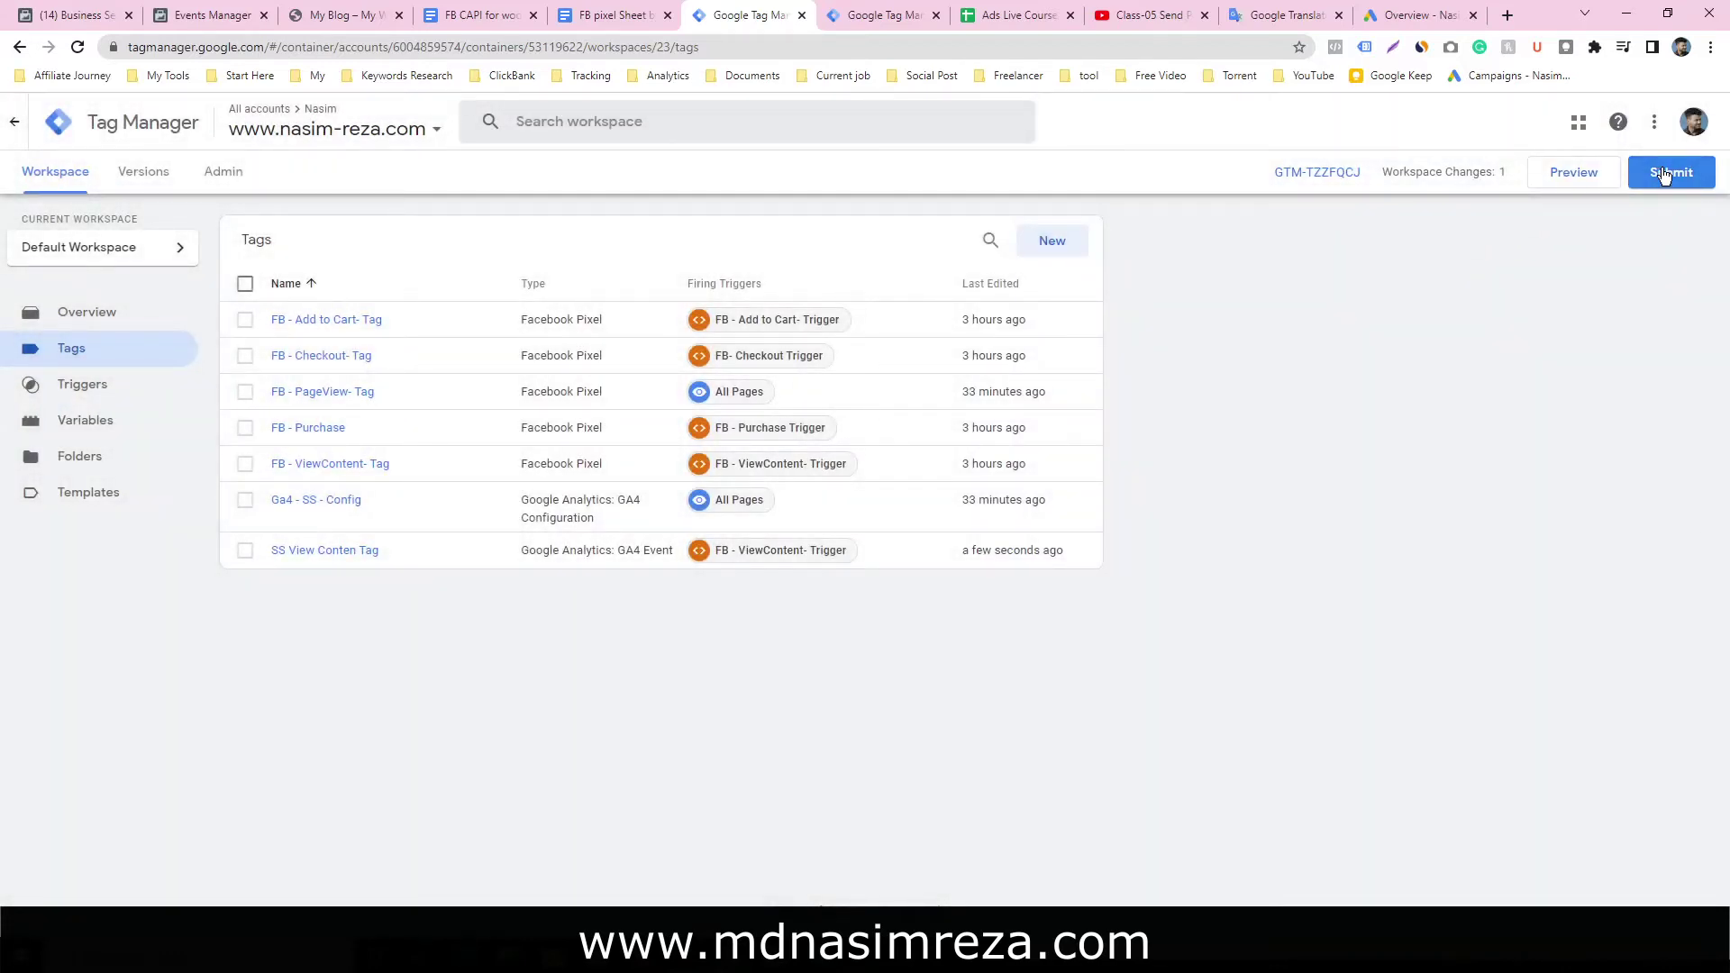
Submit and publish the workspace changes as version 'sdfae'
{"action": "left_click", "coordinate": [1665, 174]}
{"action": "left_click", "coordinate": [919, 329]}
{"action": "type", "text": "sdfae"}
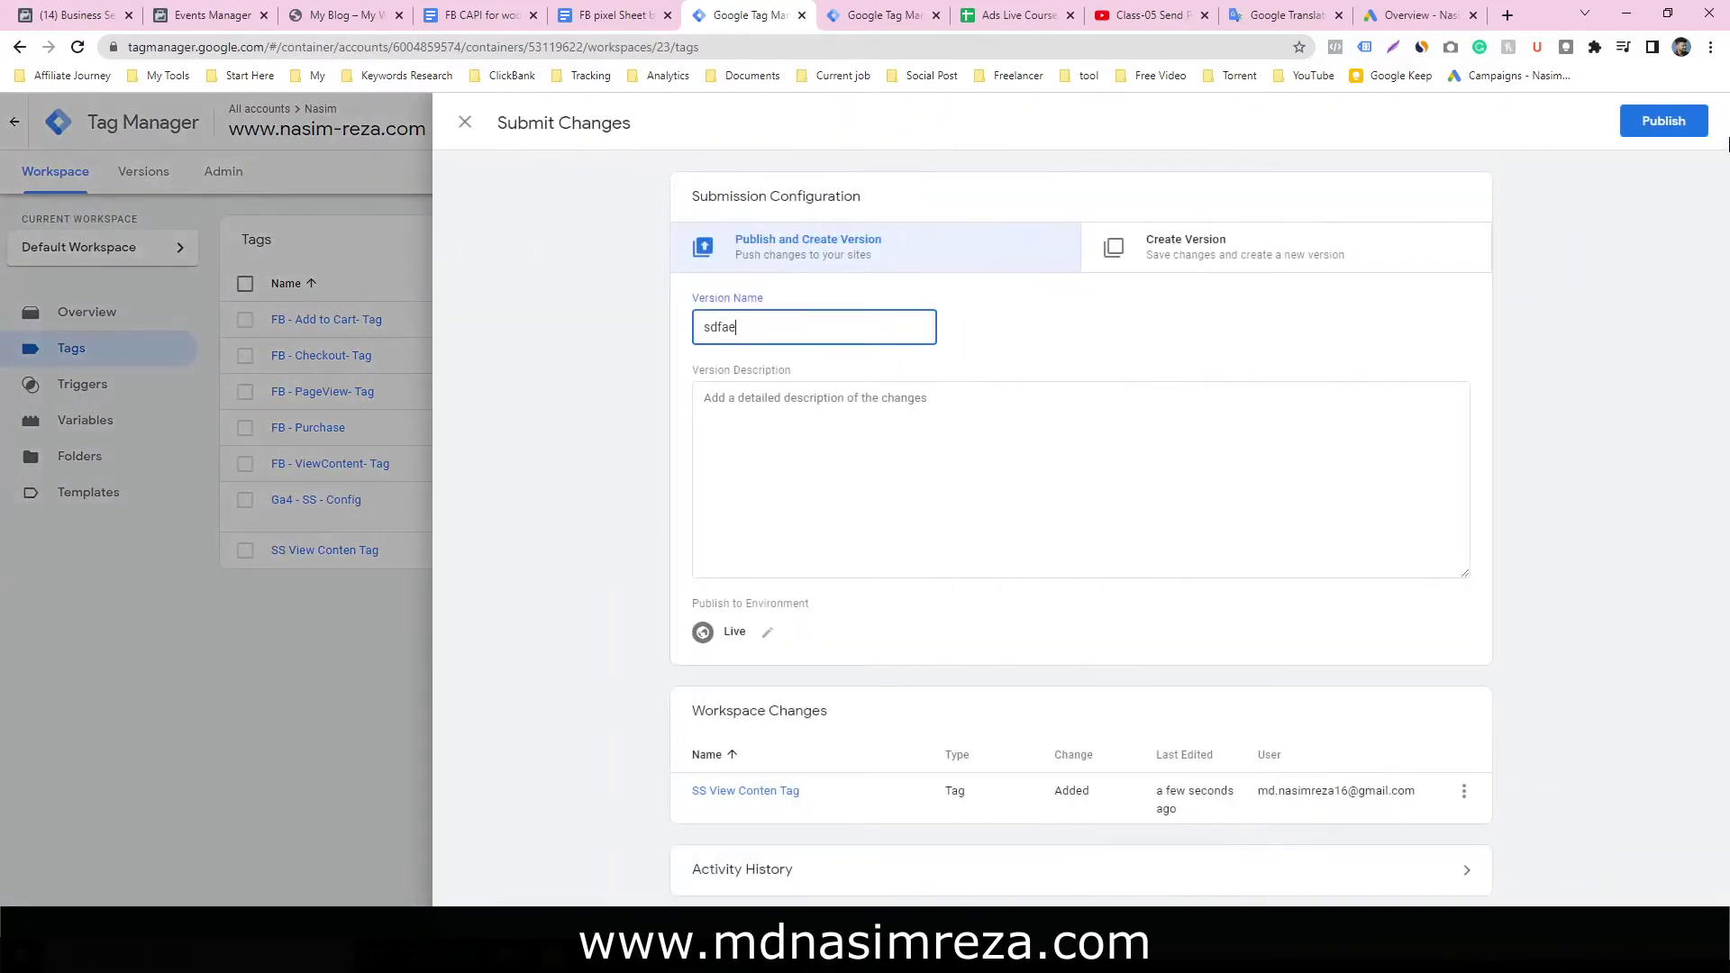
{"action": "left_click", "coordinate": [1672, 124]}
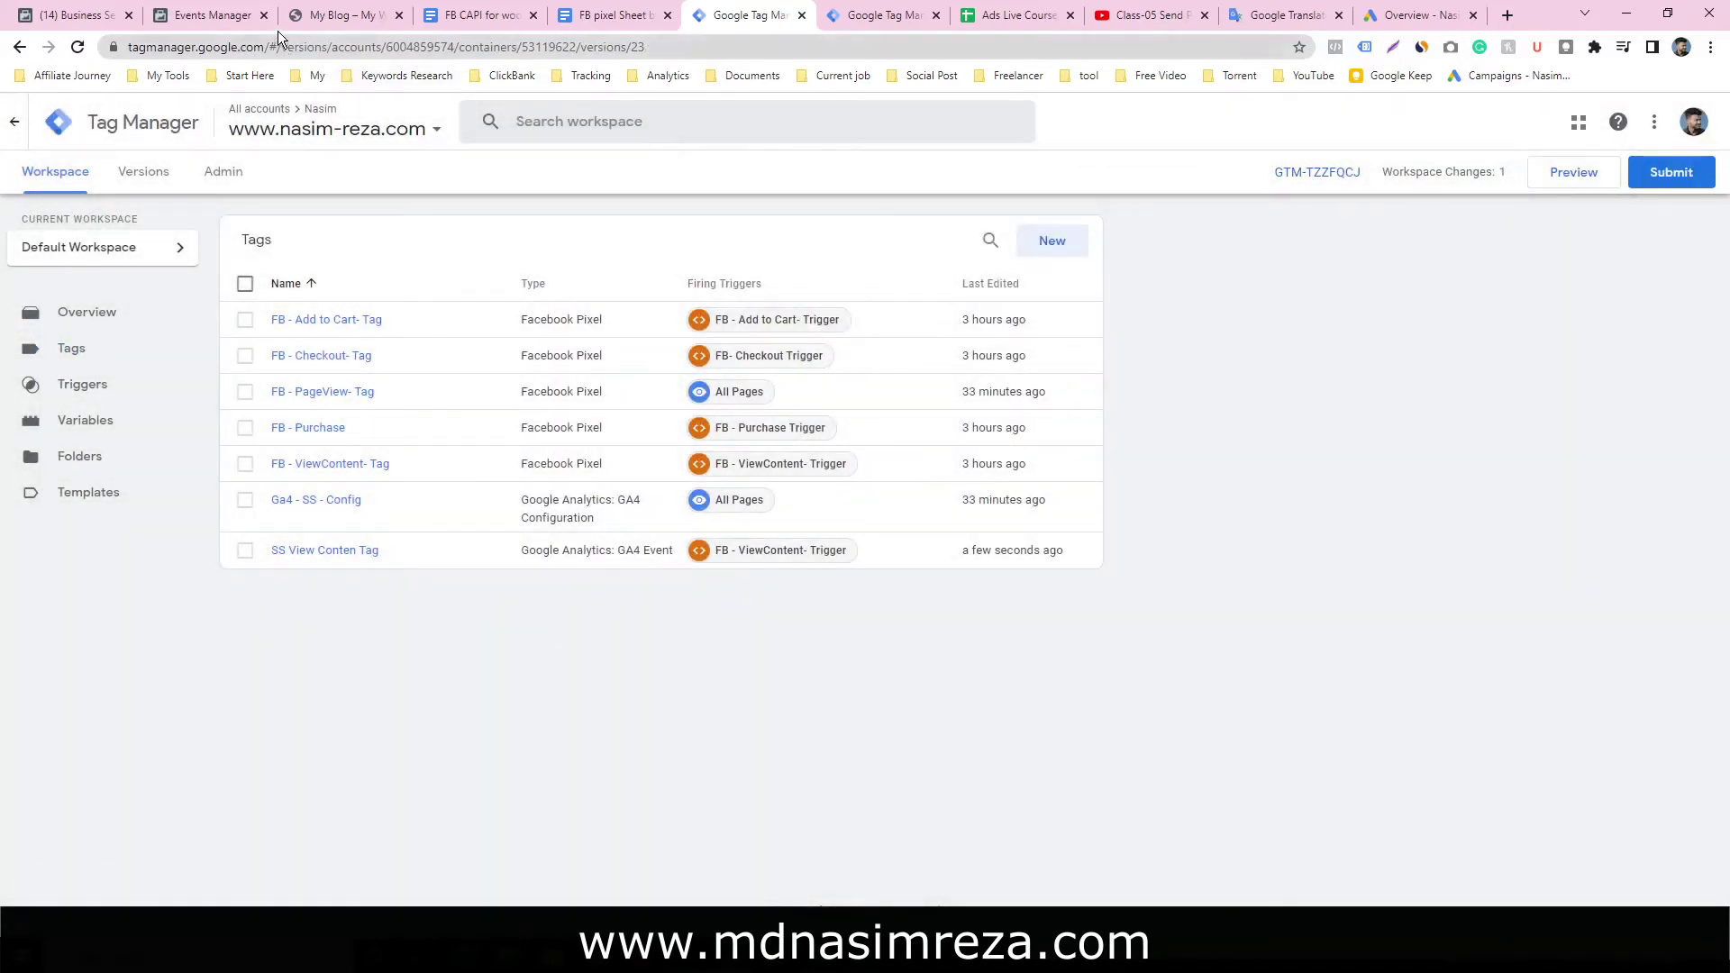
Clear the previous activity on the Facebook Events Manager test events page
{"action": "left_click", "coordinate": [209, 11]}
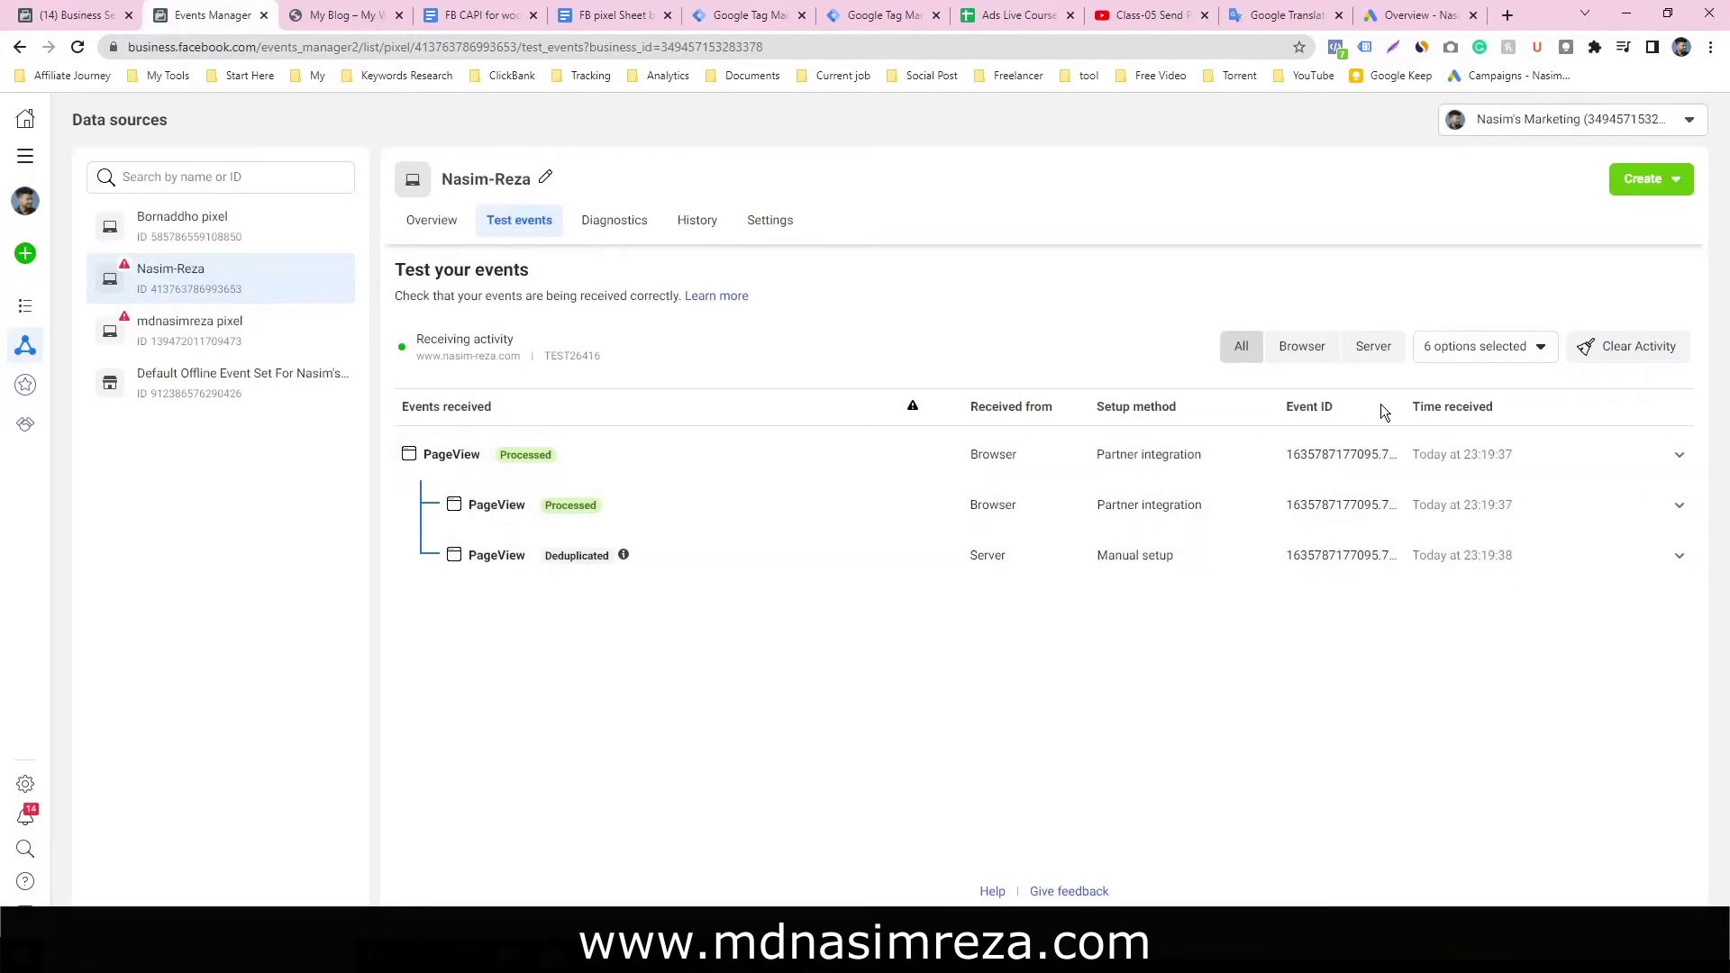
{"action": "left_click", "coordinate": [1619, 347]}
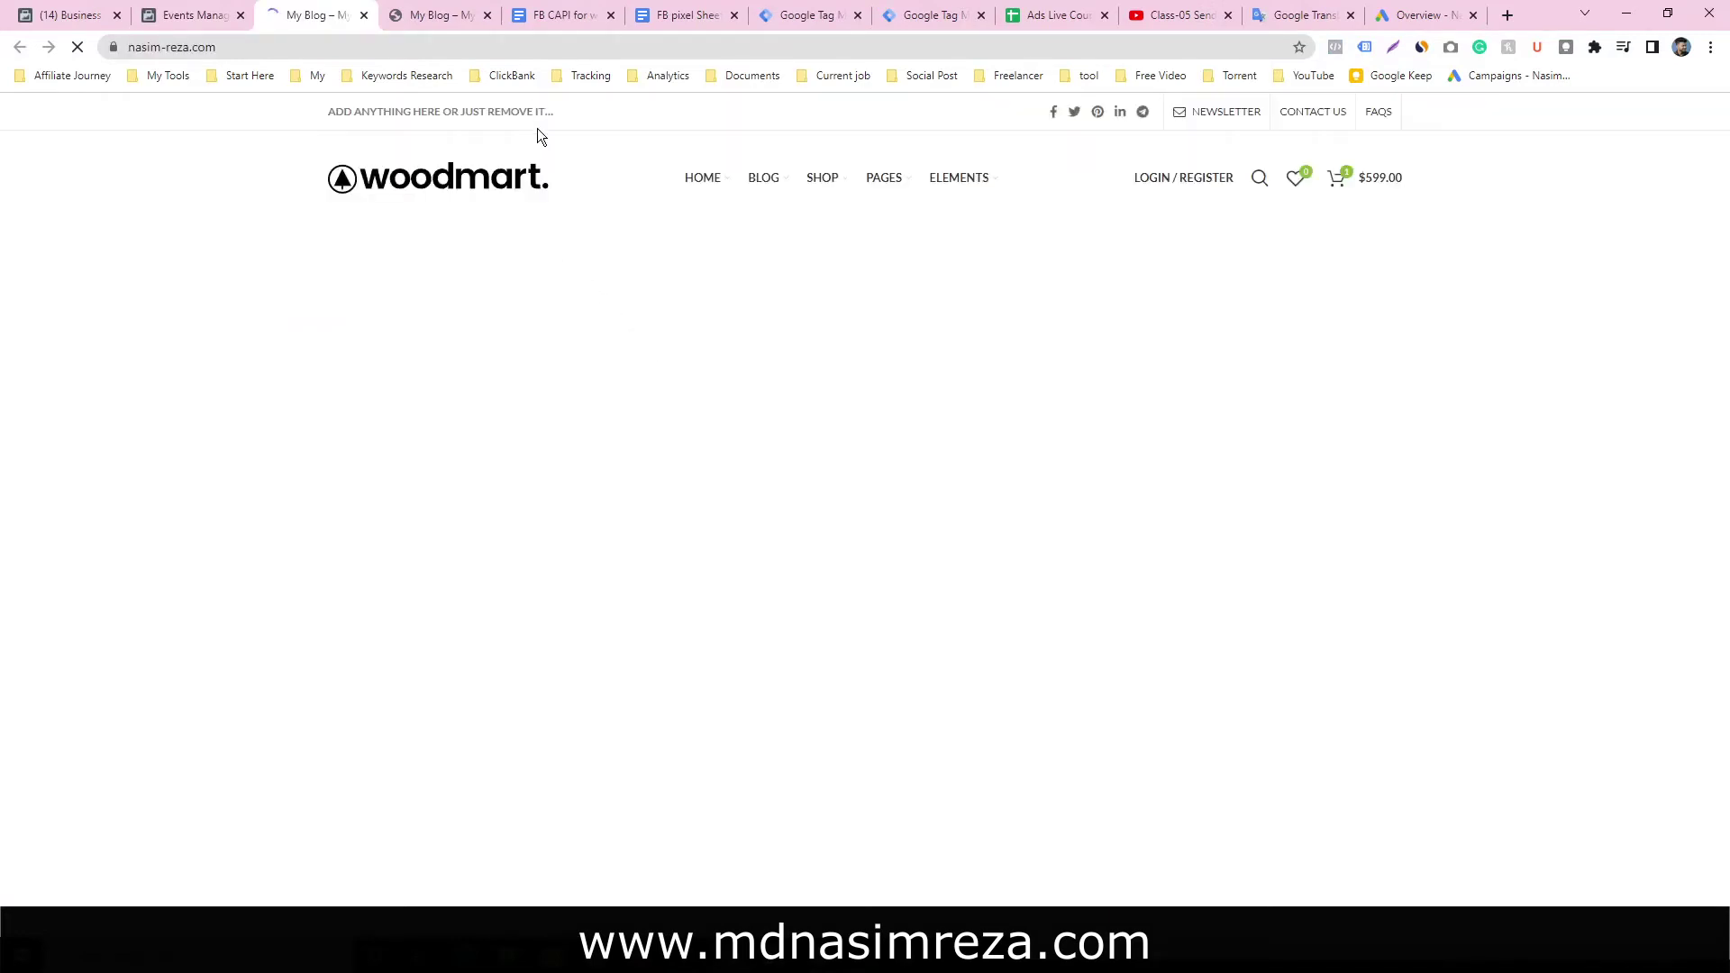
Visit the Panton tunior chair product page on nasim-reza.com, then check Facebook's received events
{"action": "key", "text": "ctrl+shift+Tab"}
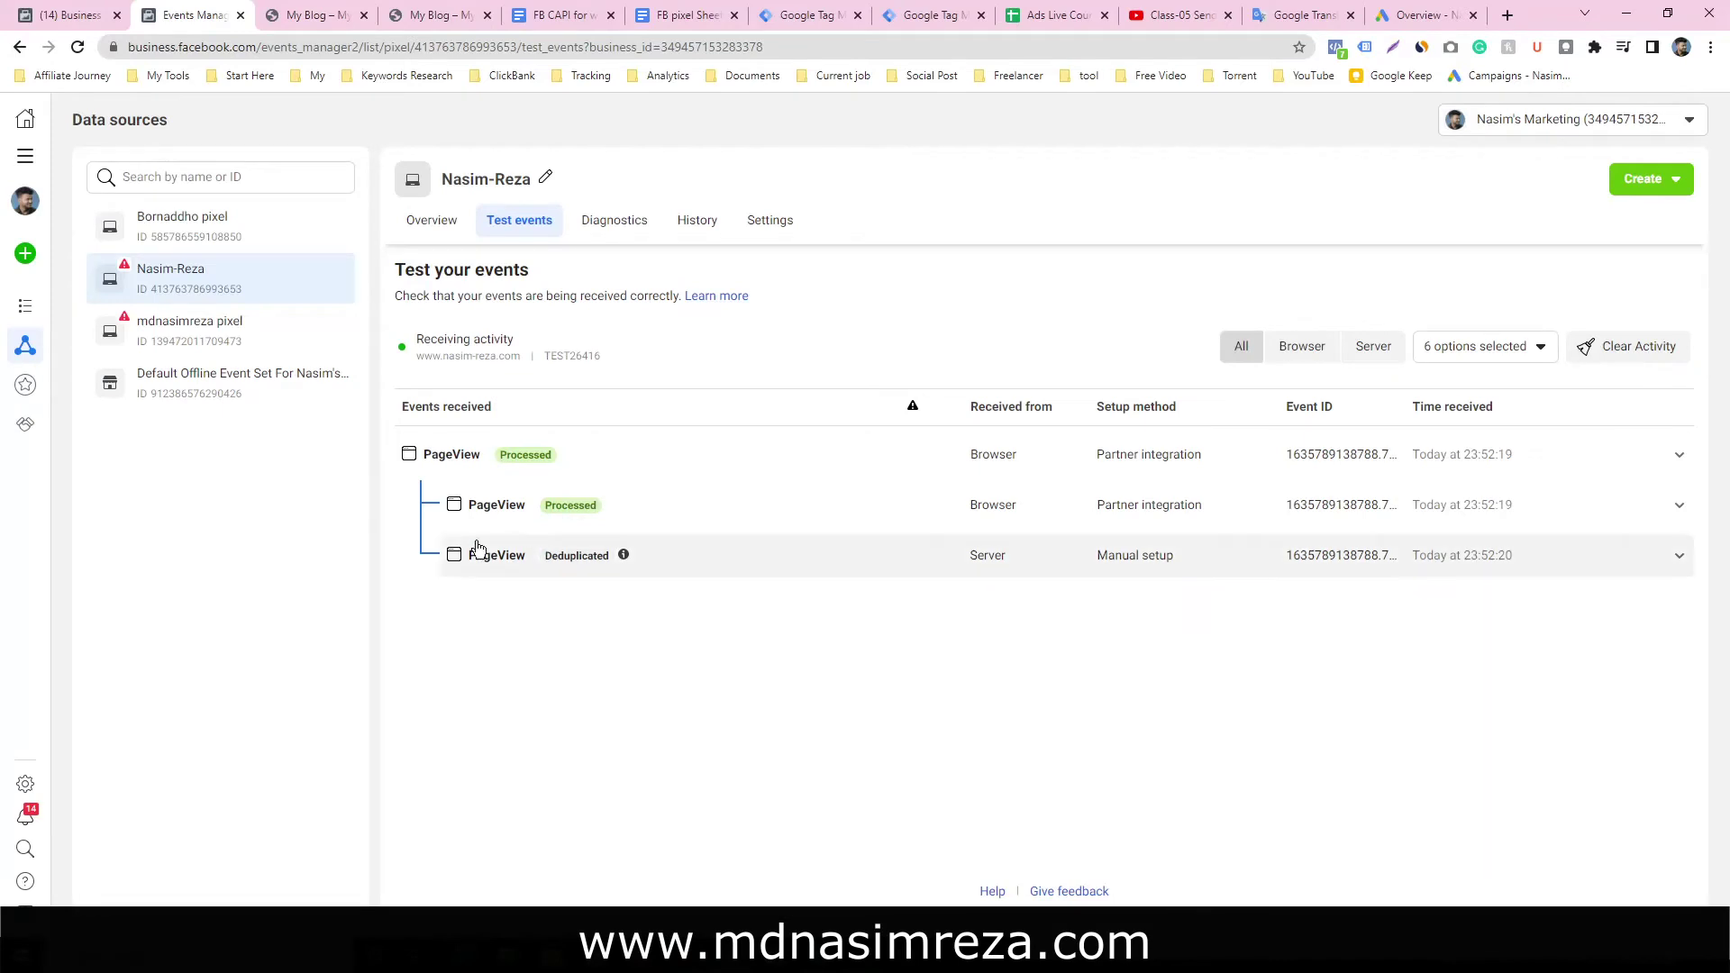
{"action": "left_click", "coordinate": [317, 11]}
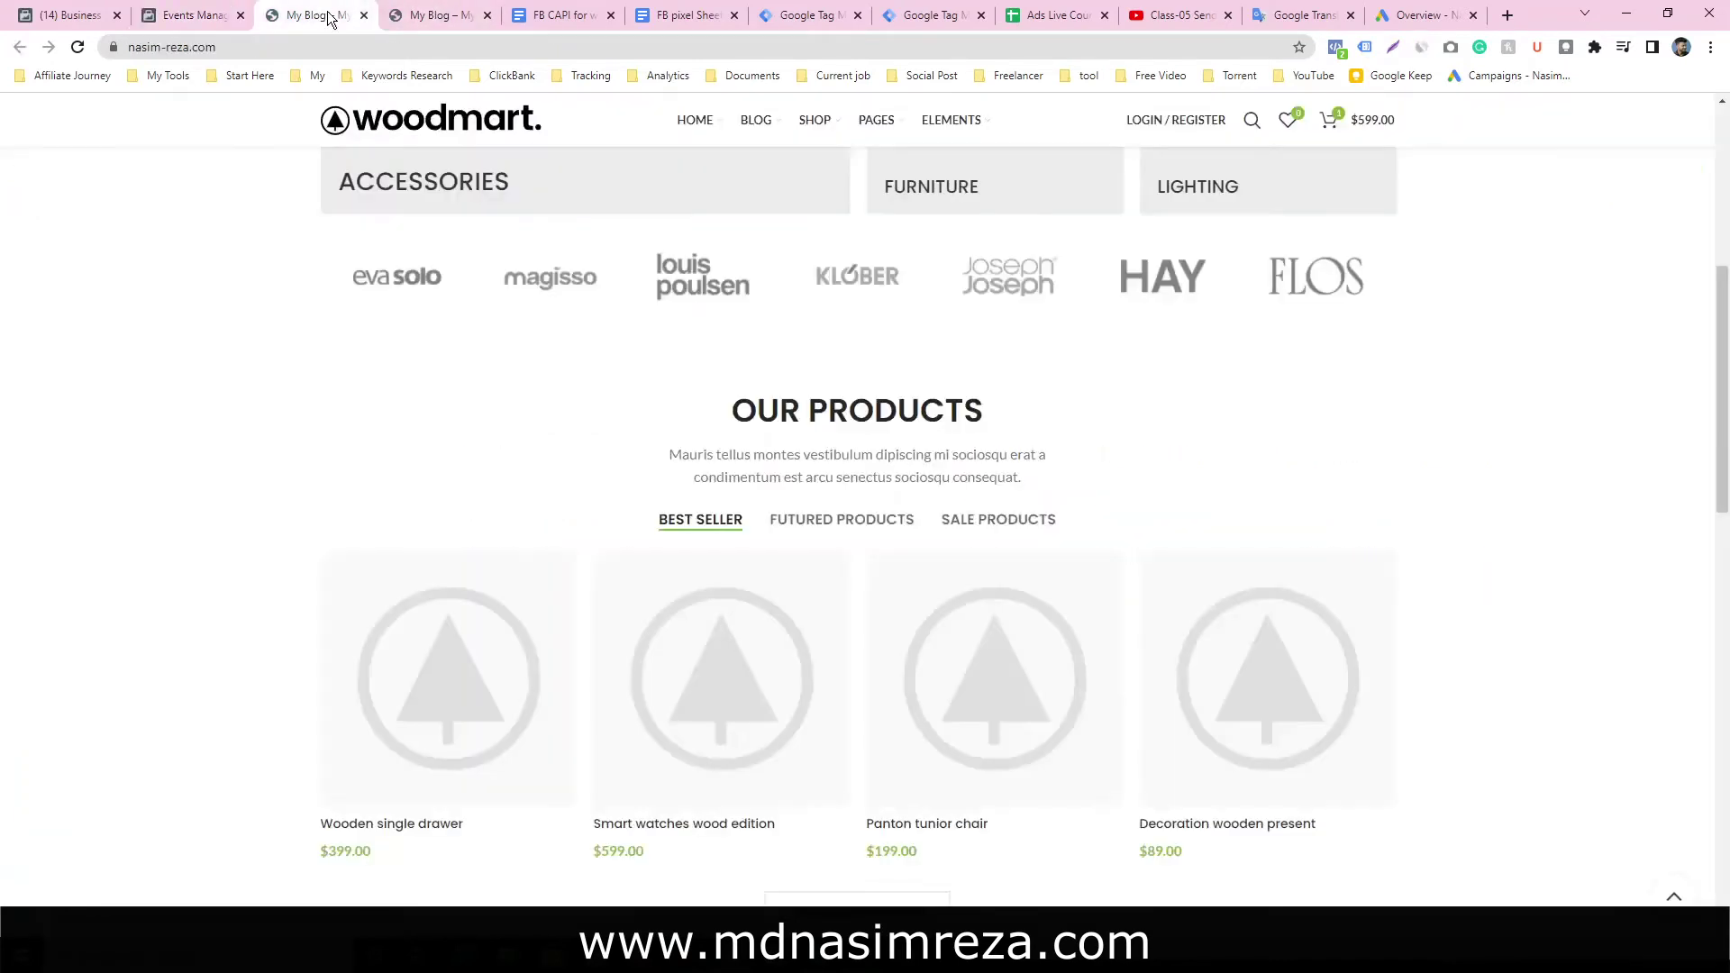
{"action": "scroll", "coordinate": [861, 489], "scroll_direction": "down", "scroll_amount": 8}
{"action": "scroll", "coordinate": [1330, 486], "scroll_direction": "up", "scroll_amount": 4}
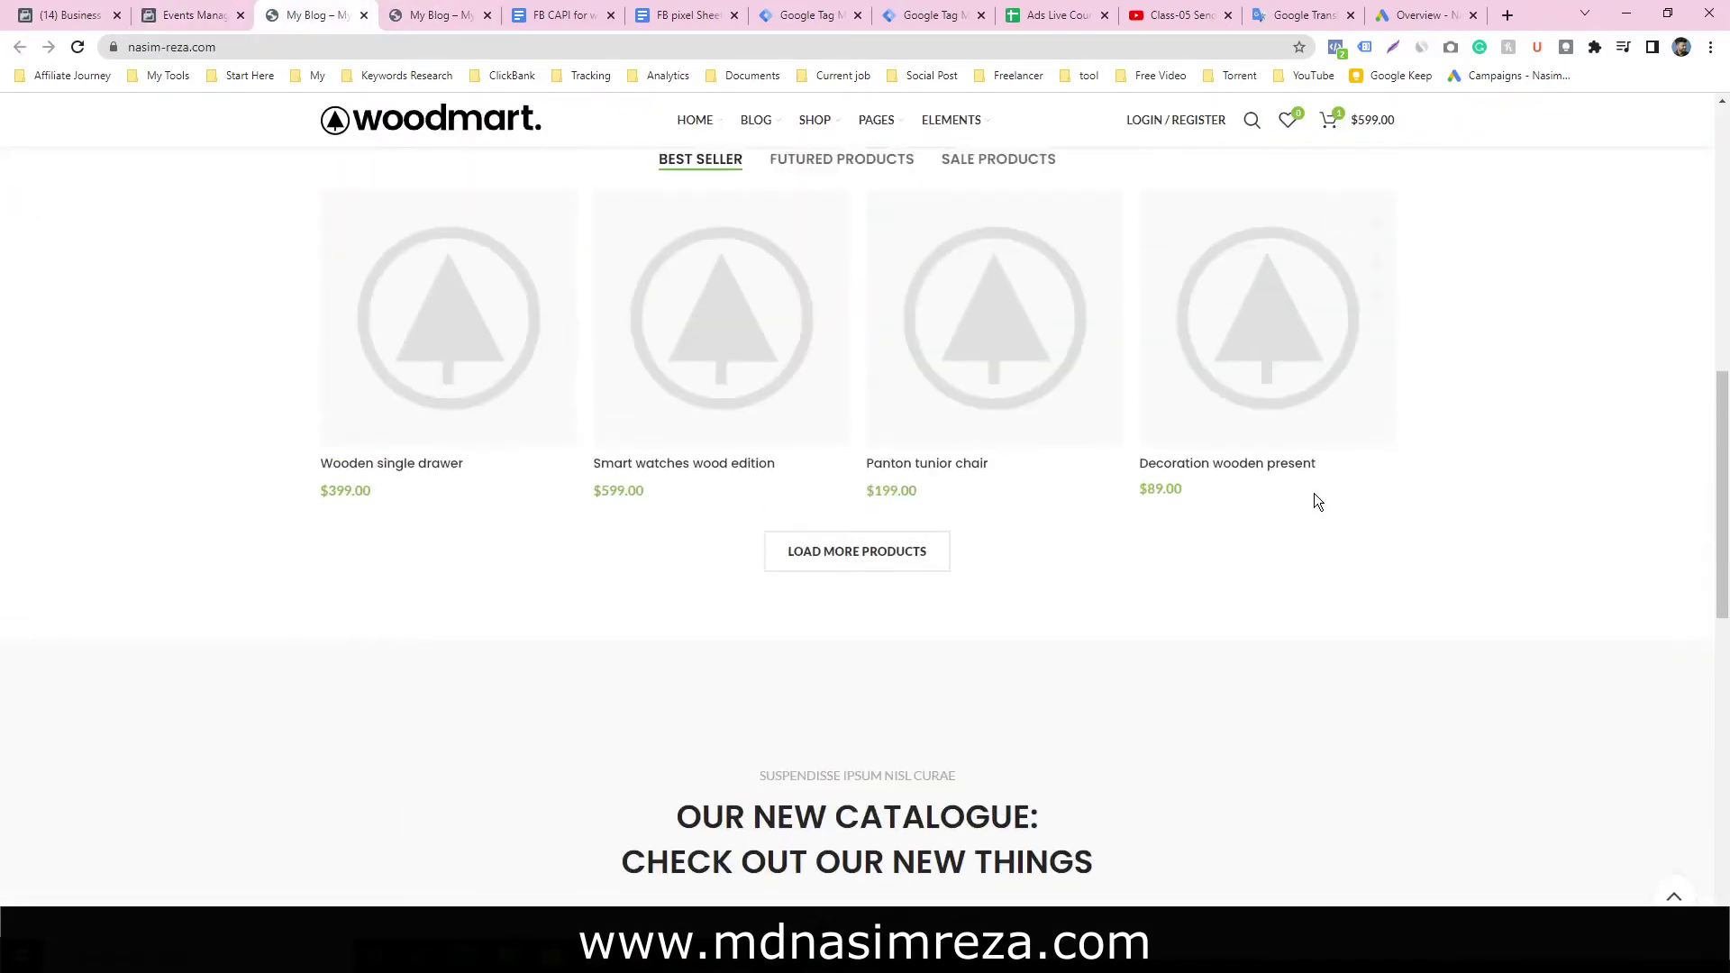
{"action": "left_click", "coordinate": [901, 371]}
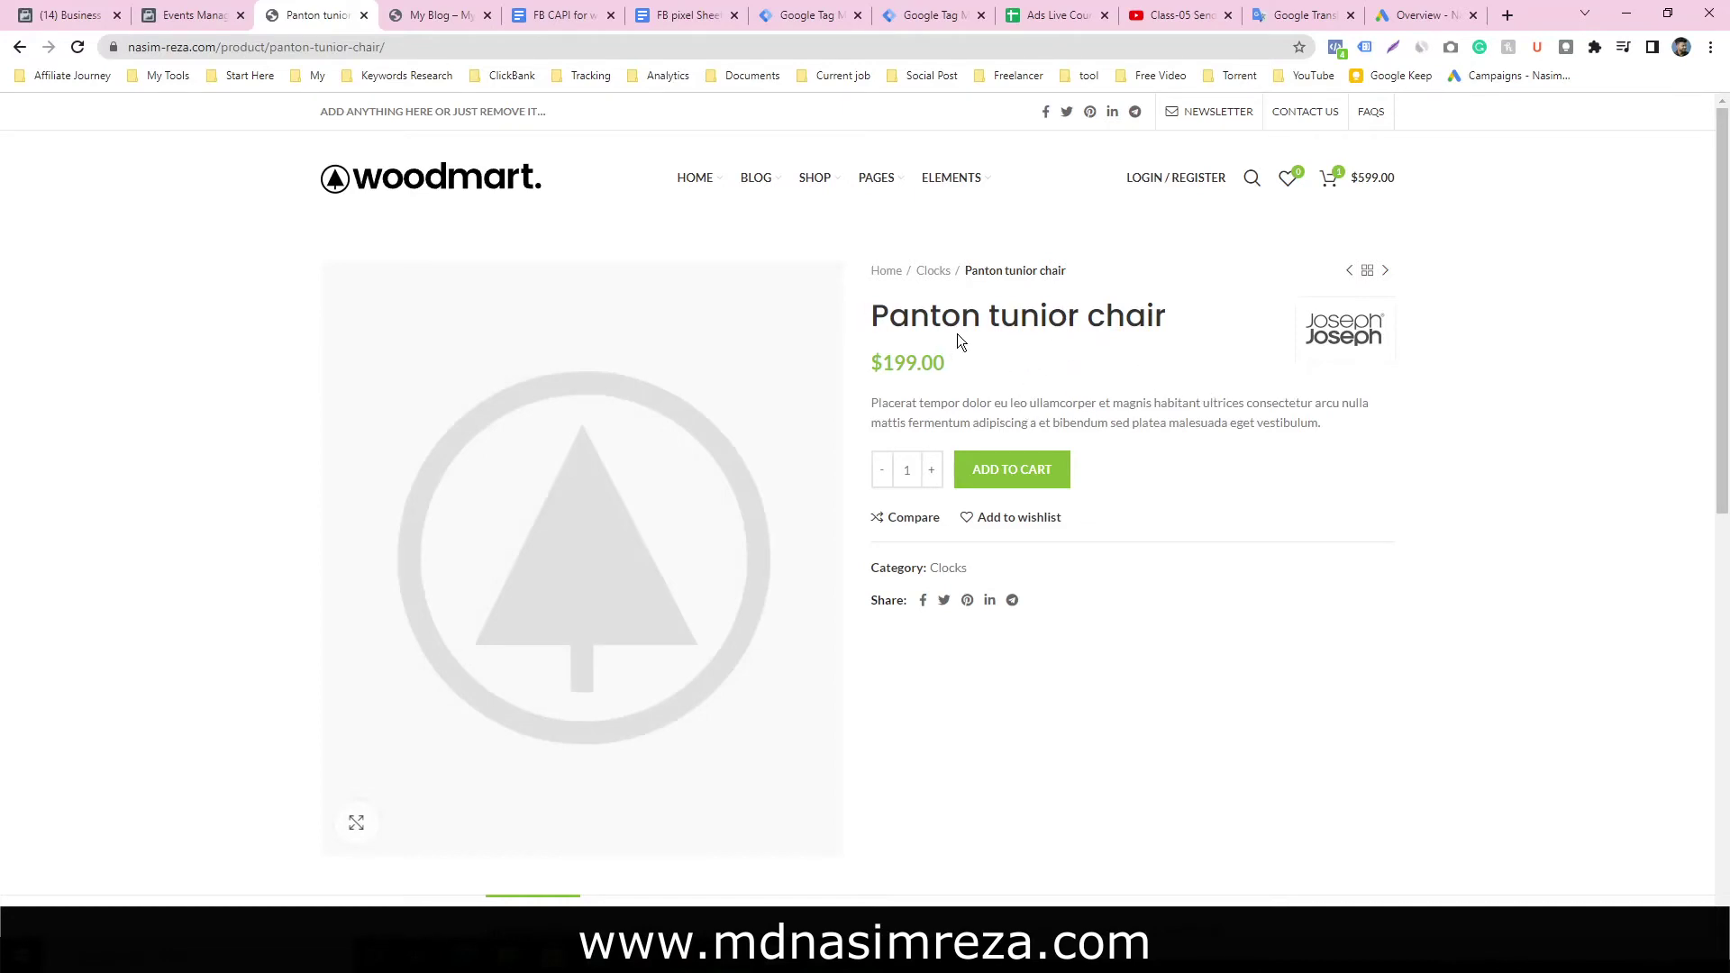
{"action": "left_click", "coordinate": [191, 14]}
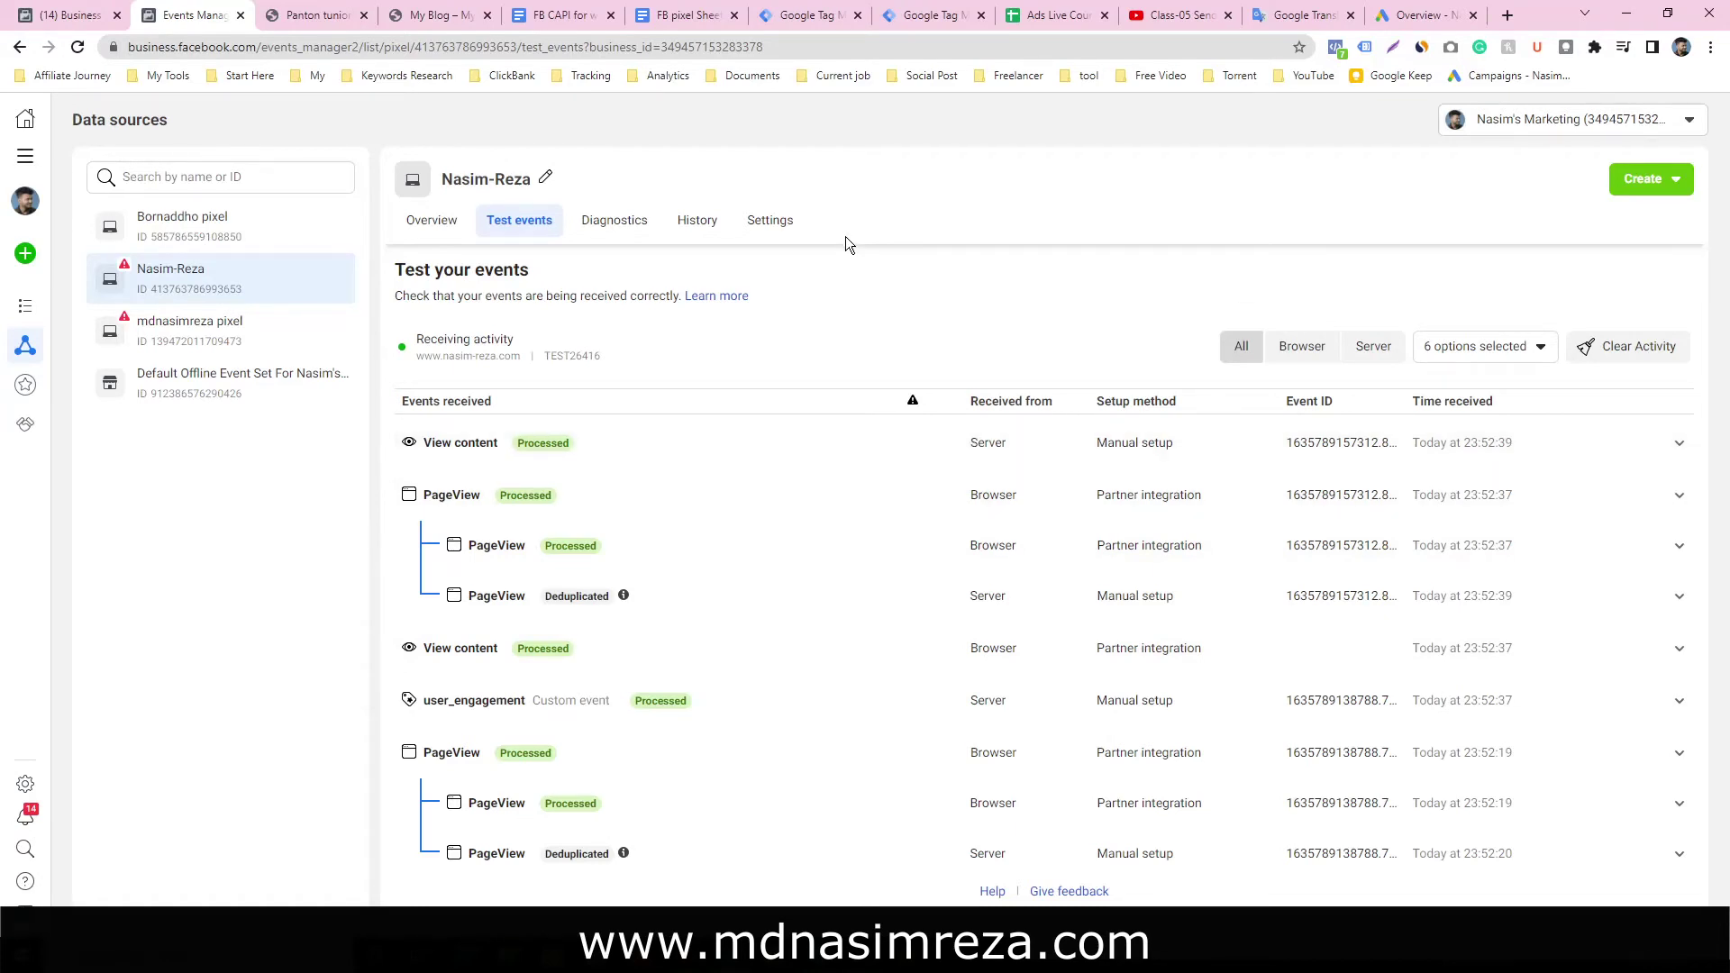
Check the View Content notes in the FB pixel sheet, then show Tag Manager's Tags list
{"action": "left_click", "coordinate": [677, 10]}
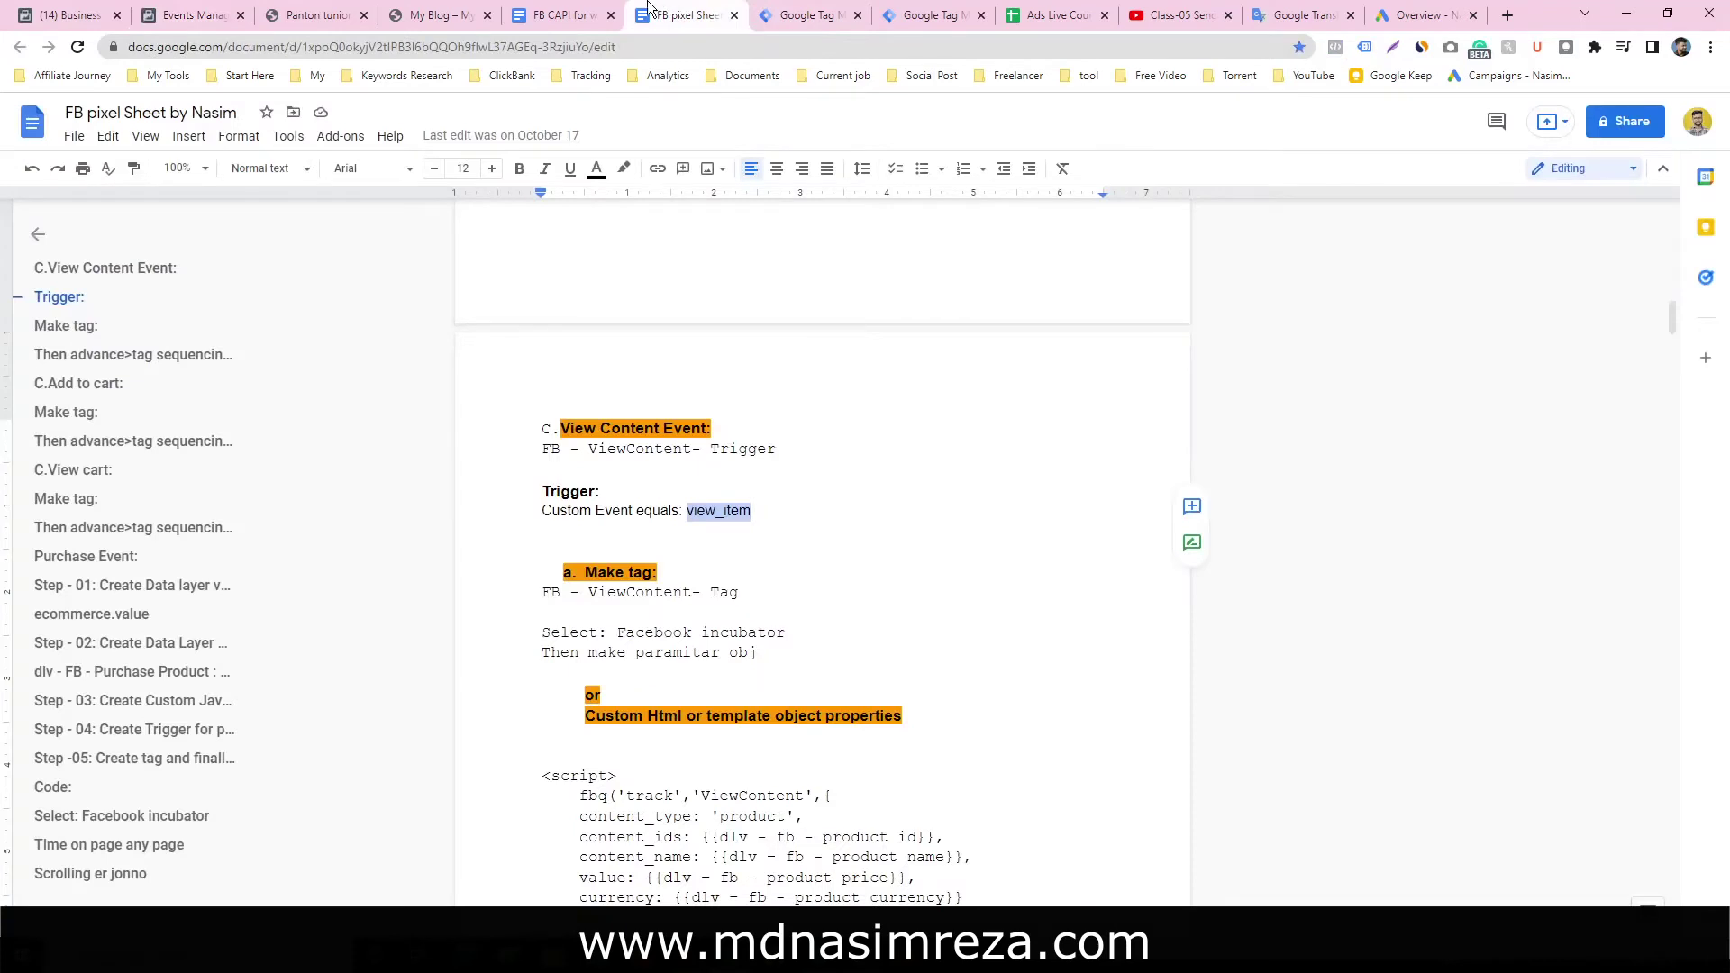
{"action": "left_click", "coordinate": [802, 16]}
{"action": "left_click", "coordinate": [128, 359]}
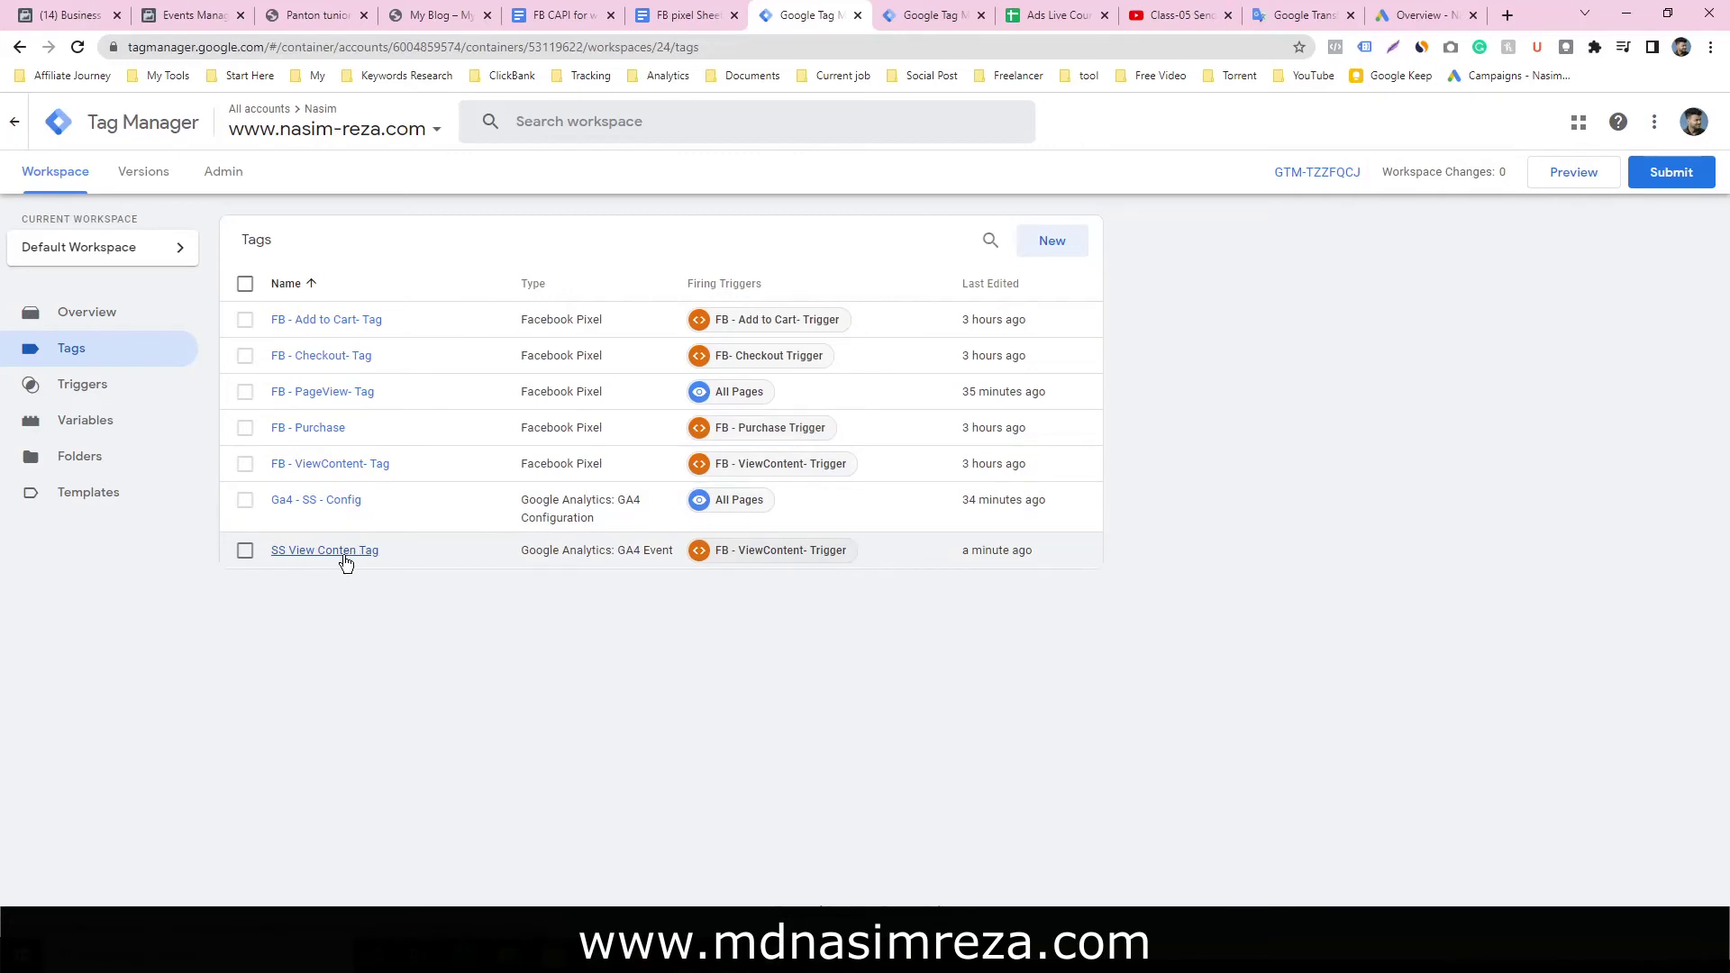
In FB - ViewContent- Tag's More Settings, set Event ID to {{Event ID}} and save
{"action": "left_click", "coordinate": [350, 466]}
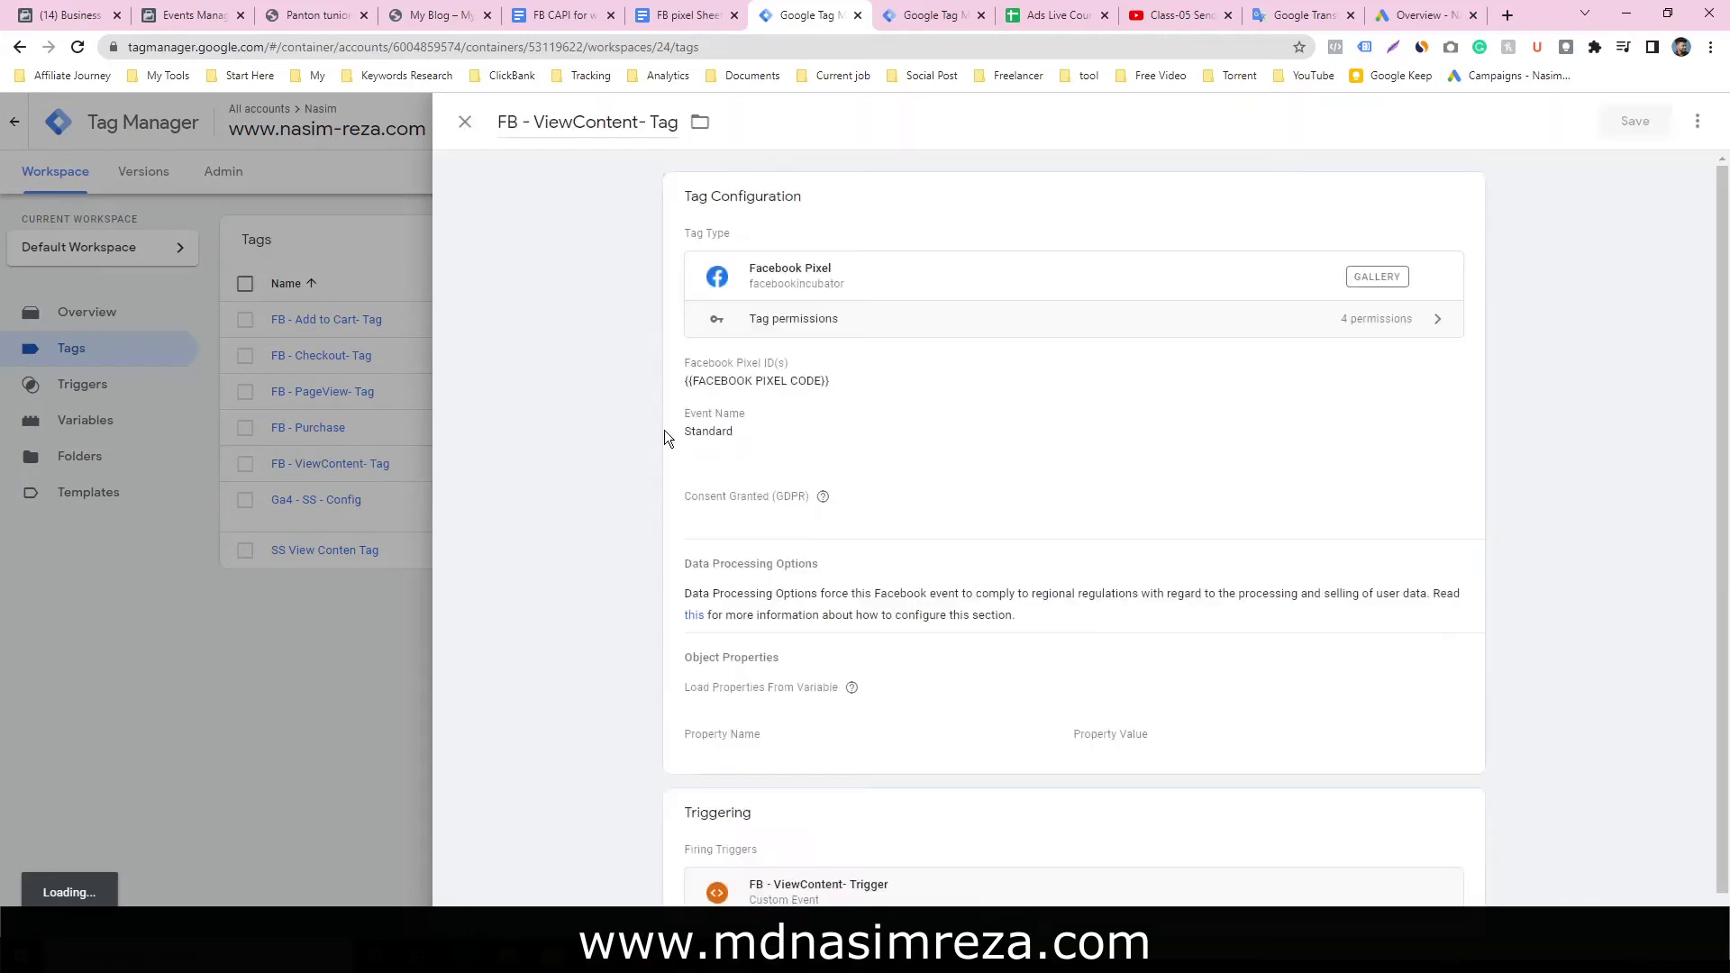
{"action": "left_click", "coordinate": [849, 453]}
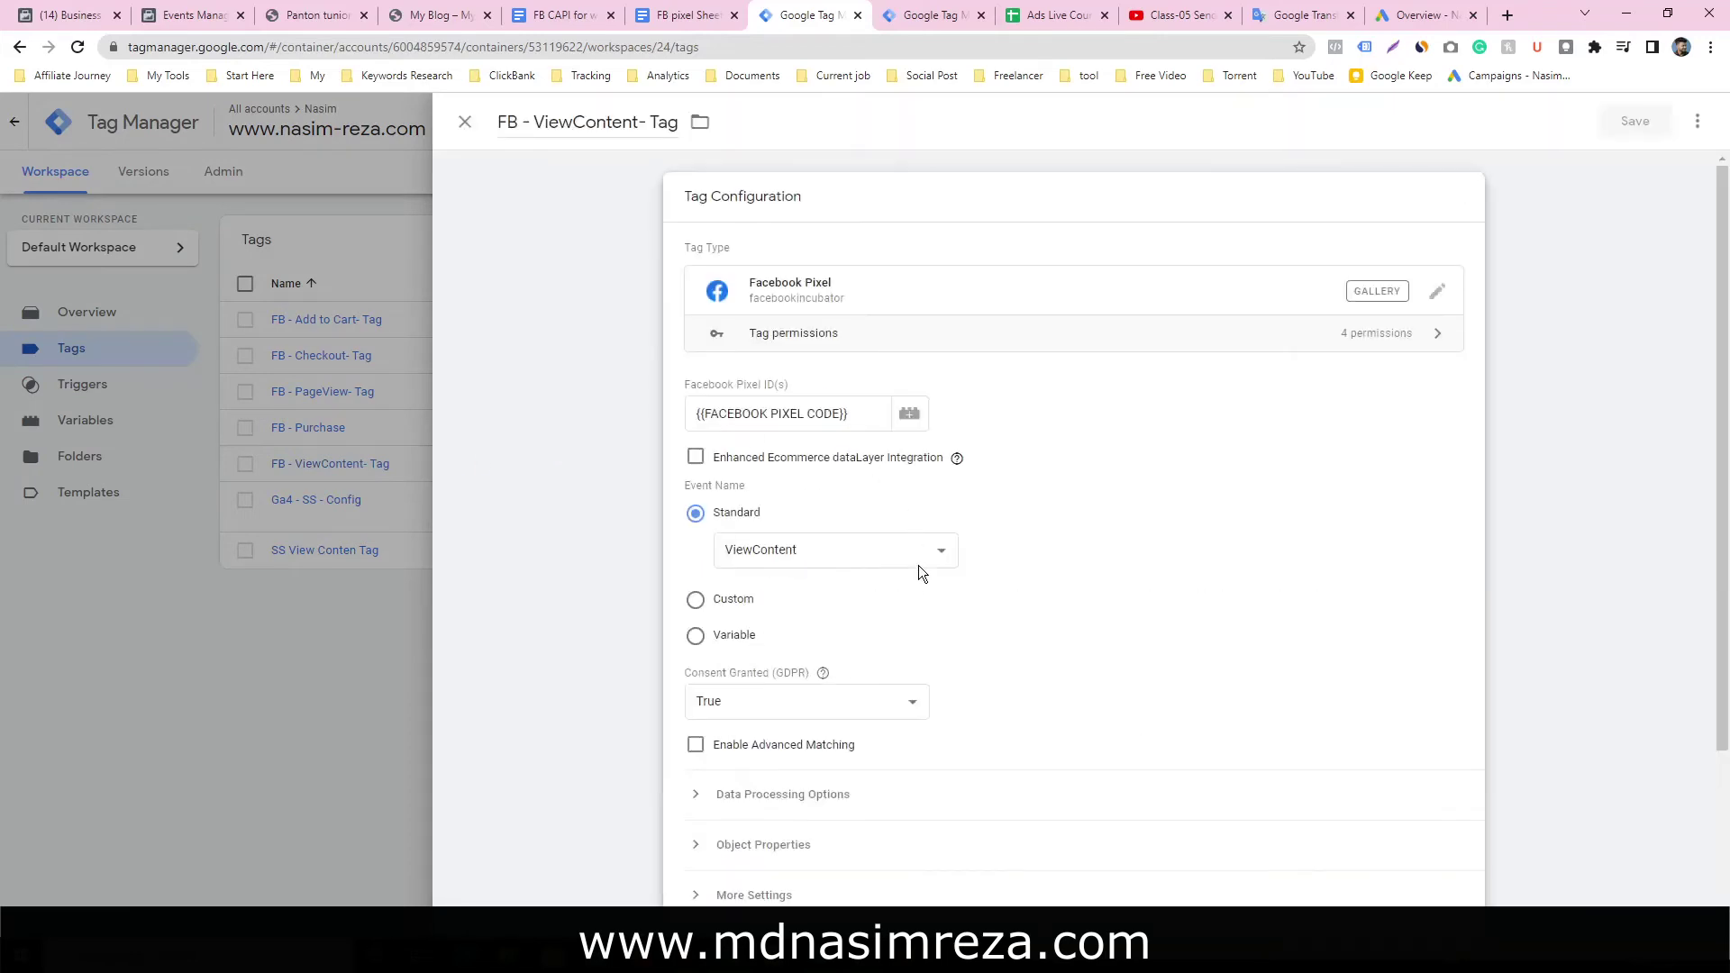
{"action": "scroll", "coordinate": [921, 584], "scroll_direction": "down", "scroll_amount": 1}
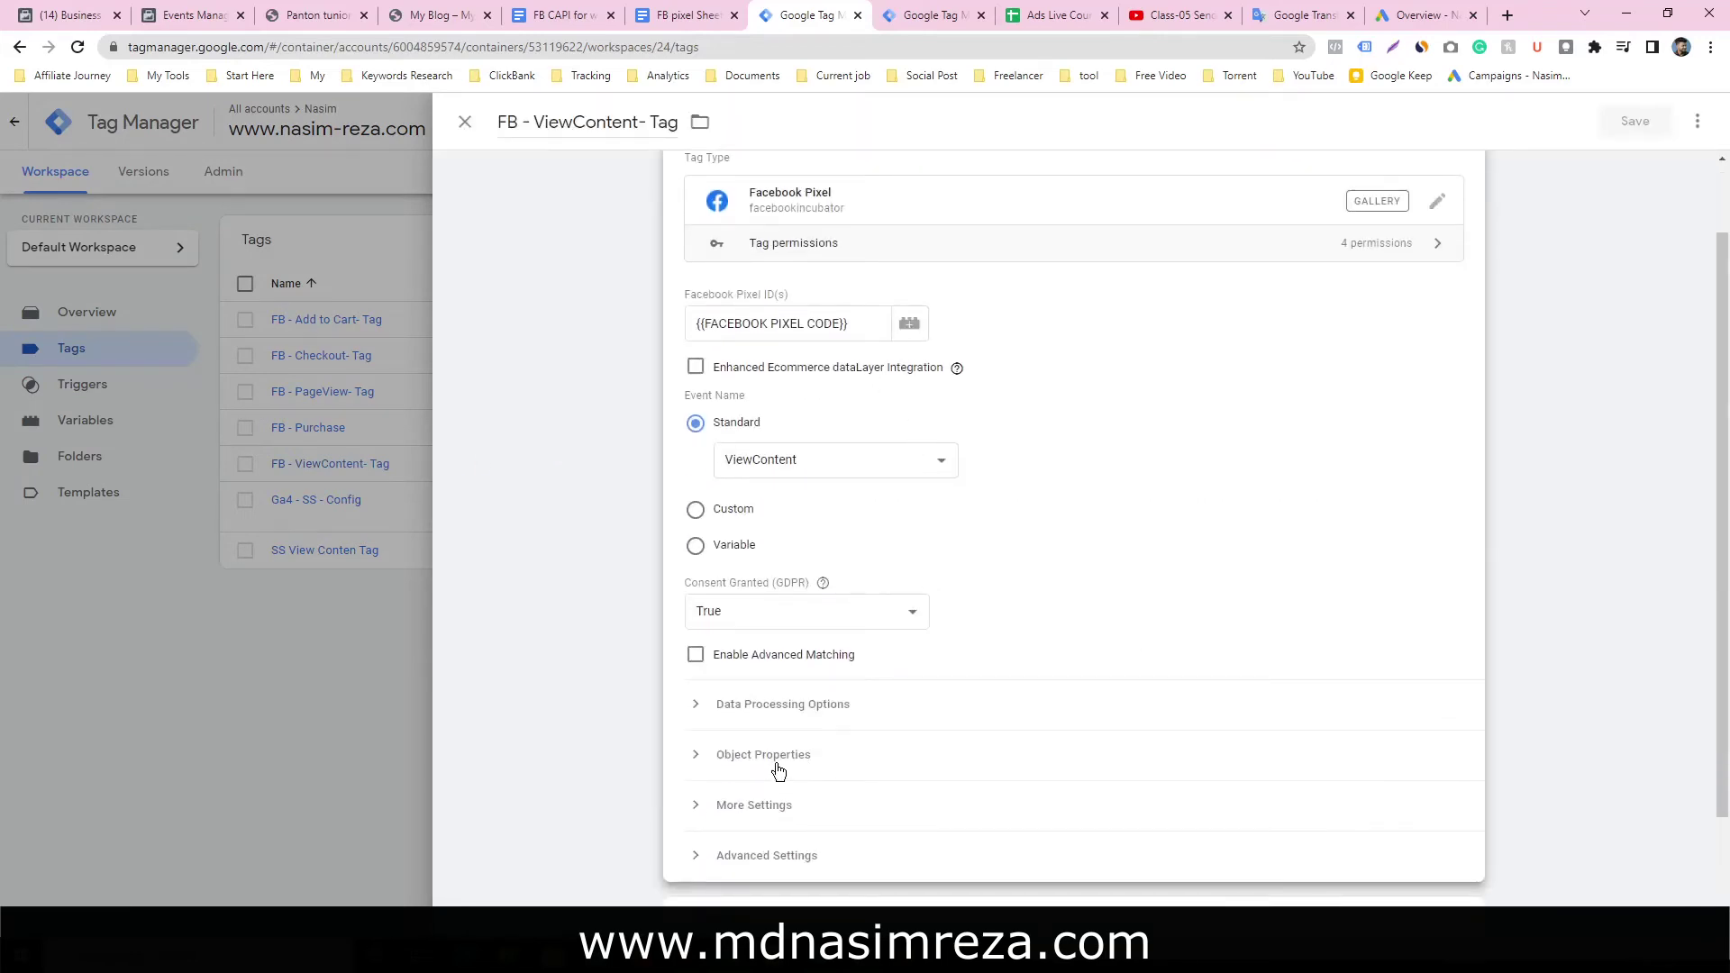
{"action": "left_click", "coordinate": [765, 805]}
{"action": "scroll", "coordinate": [1105, 586], "scroll_direction": "down", "scroll_amount": 3}
{"action": "scroll", "coordinate": [1090, 564], "scroll_direction": "up", "scroll_amount": 2}
{"action": "left_click", "coordinate": [901, 794]}
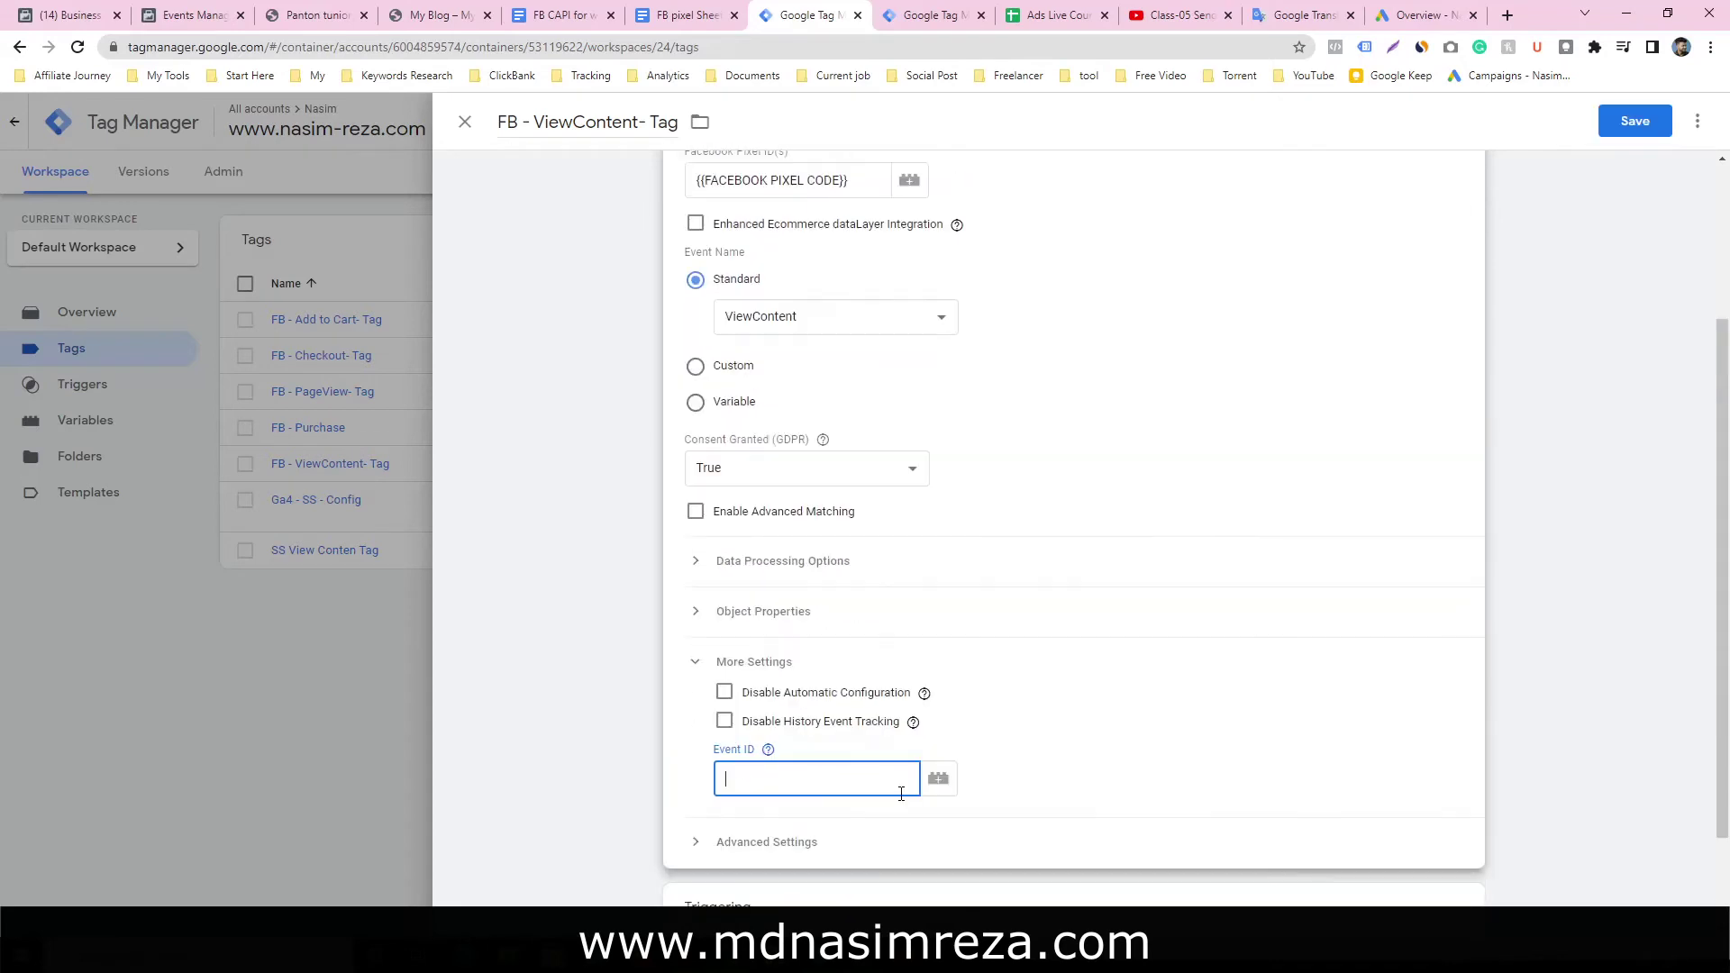
{"action": "left_click", "coordinate": [937, 779]}
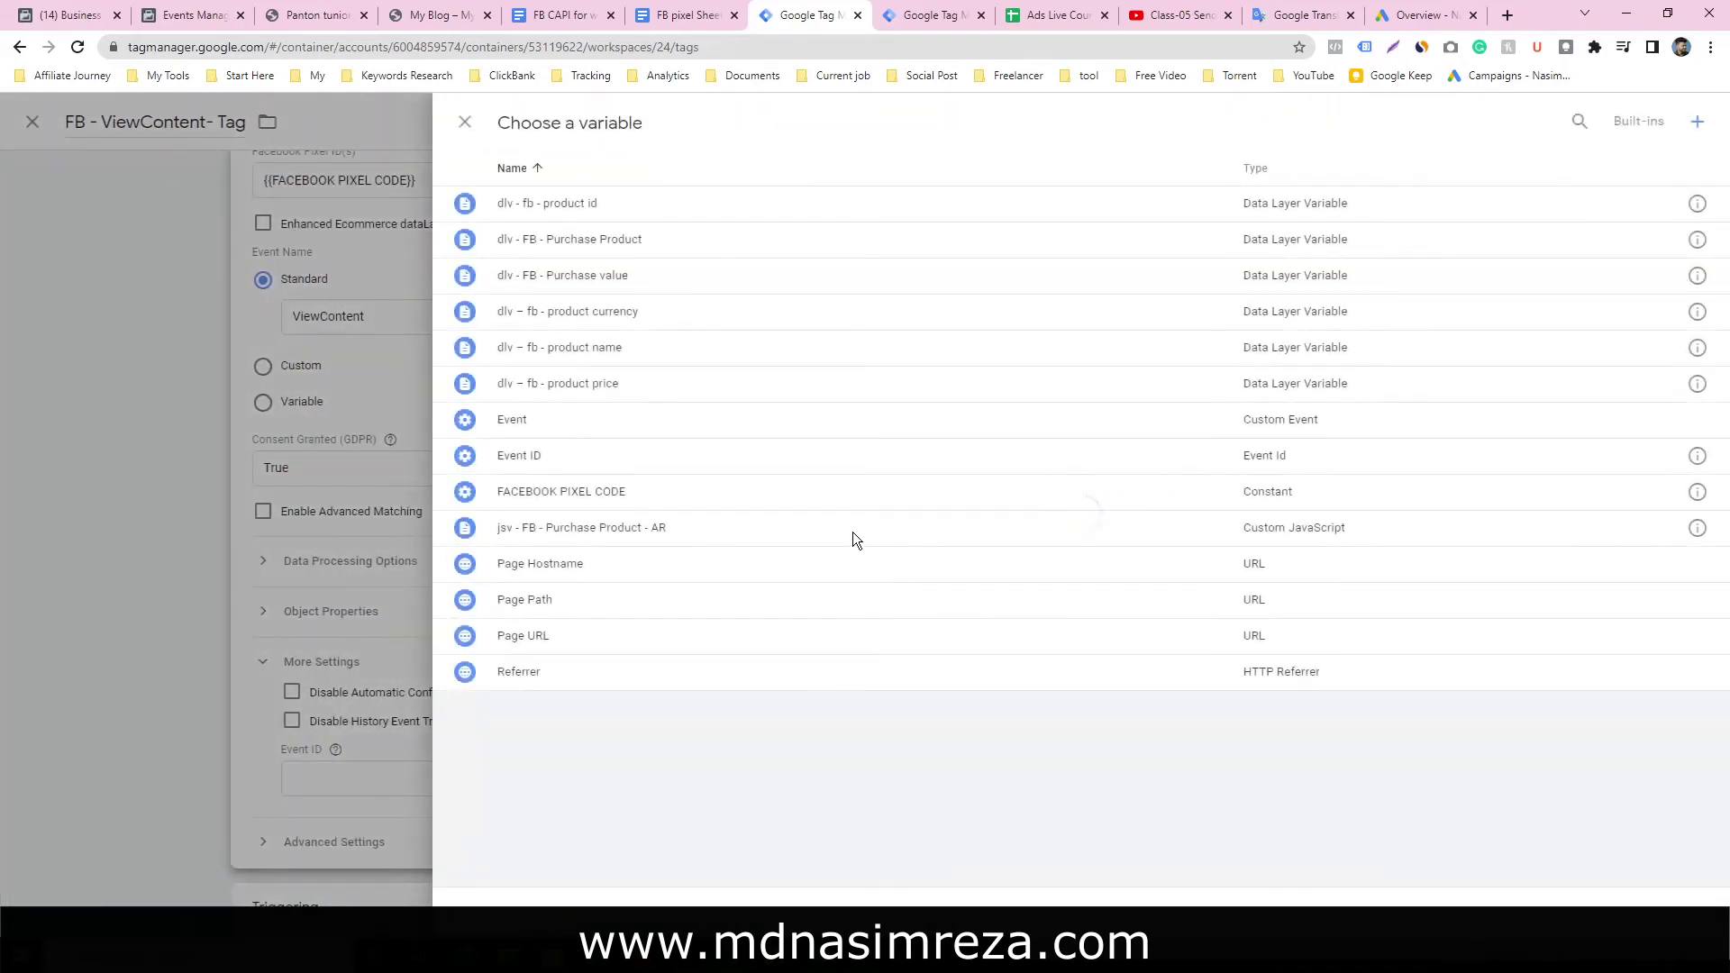
{"action": "left_click", "coordinate": [599, 459]}
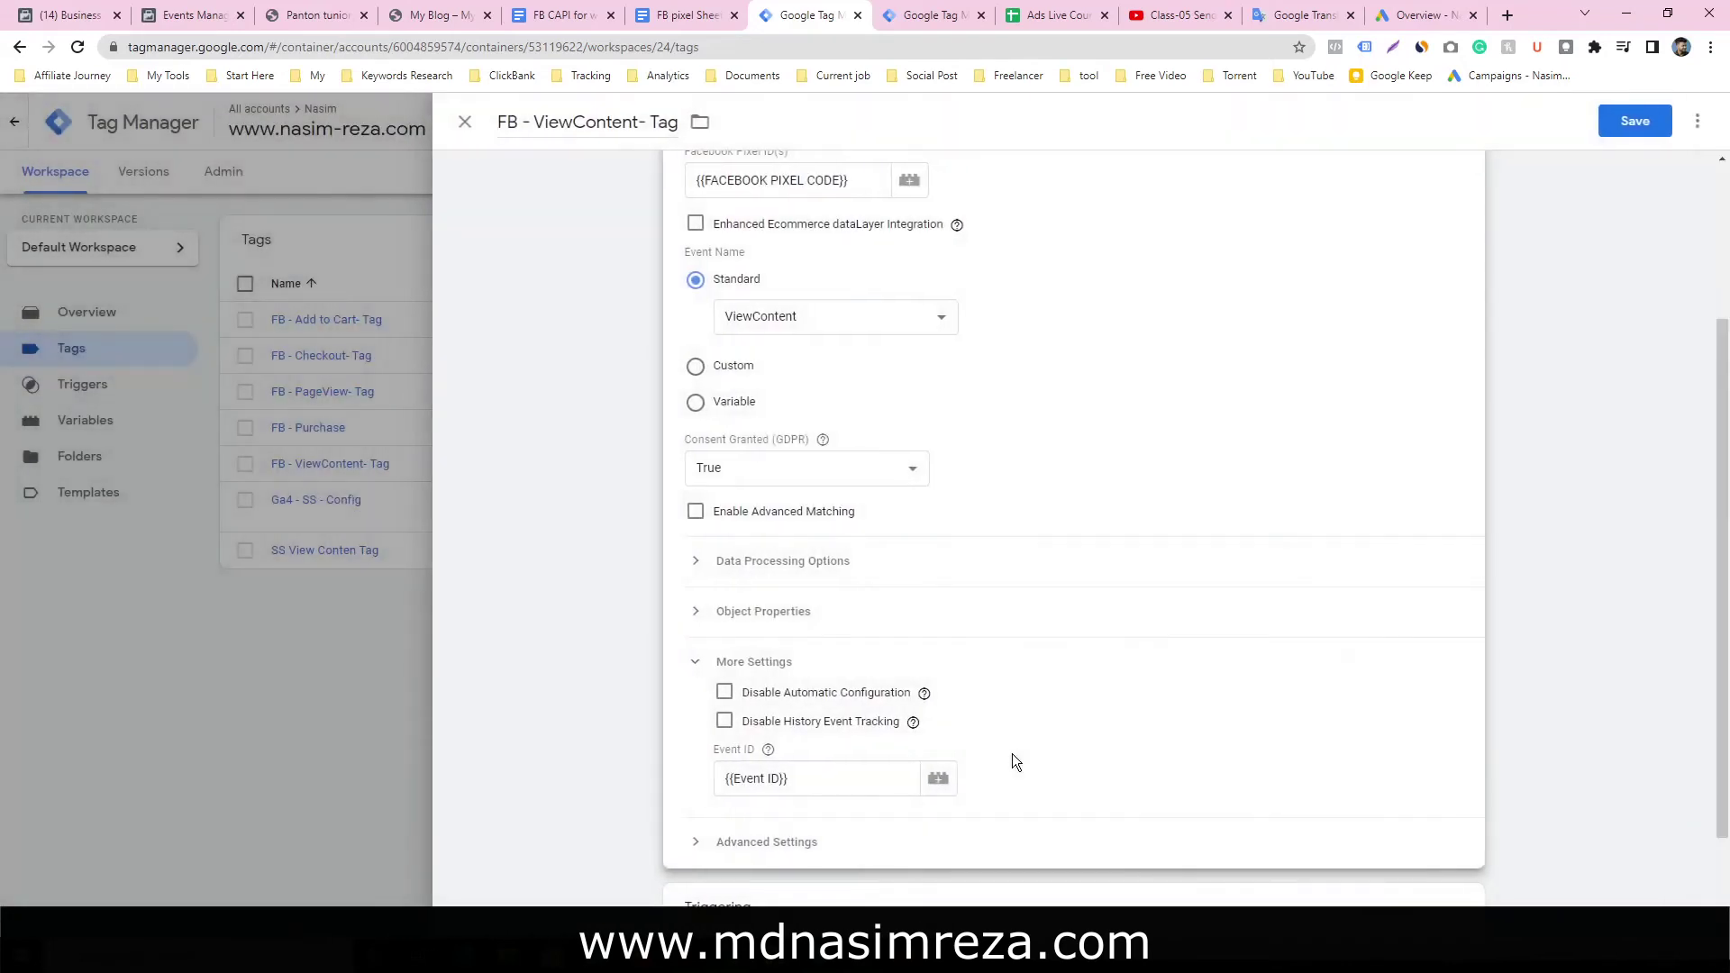
{"action": "scroll", "coordinate": [1235, 656], "scroll_direction": "down", "scroll_amount": 1}
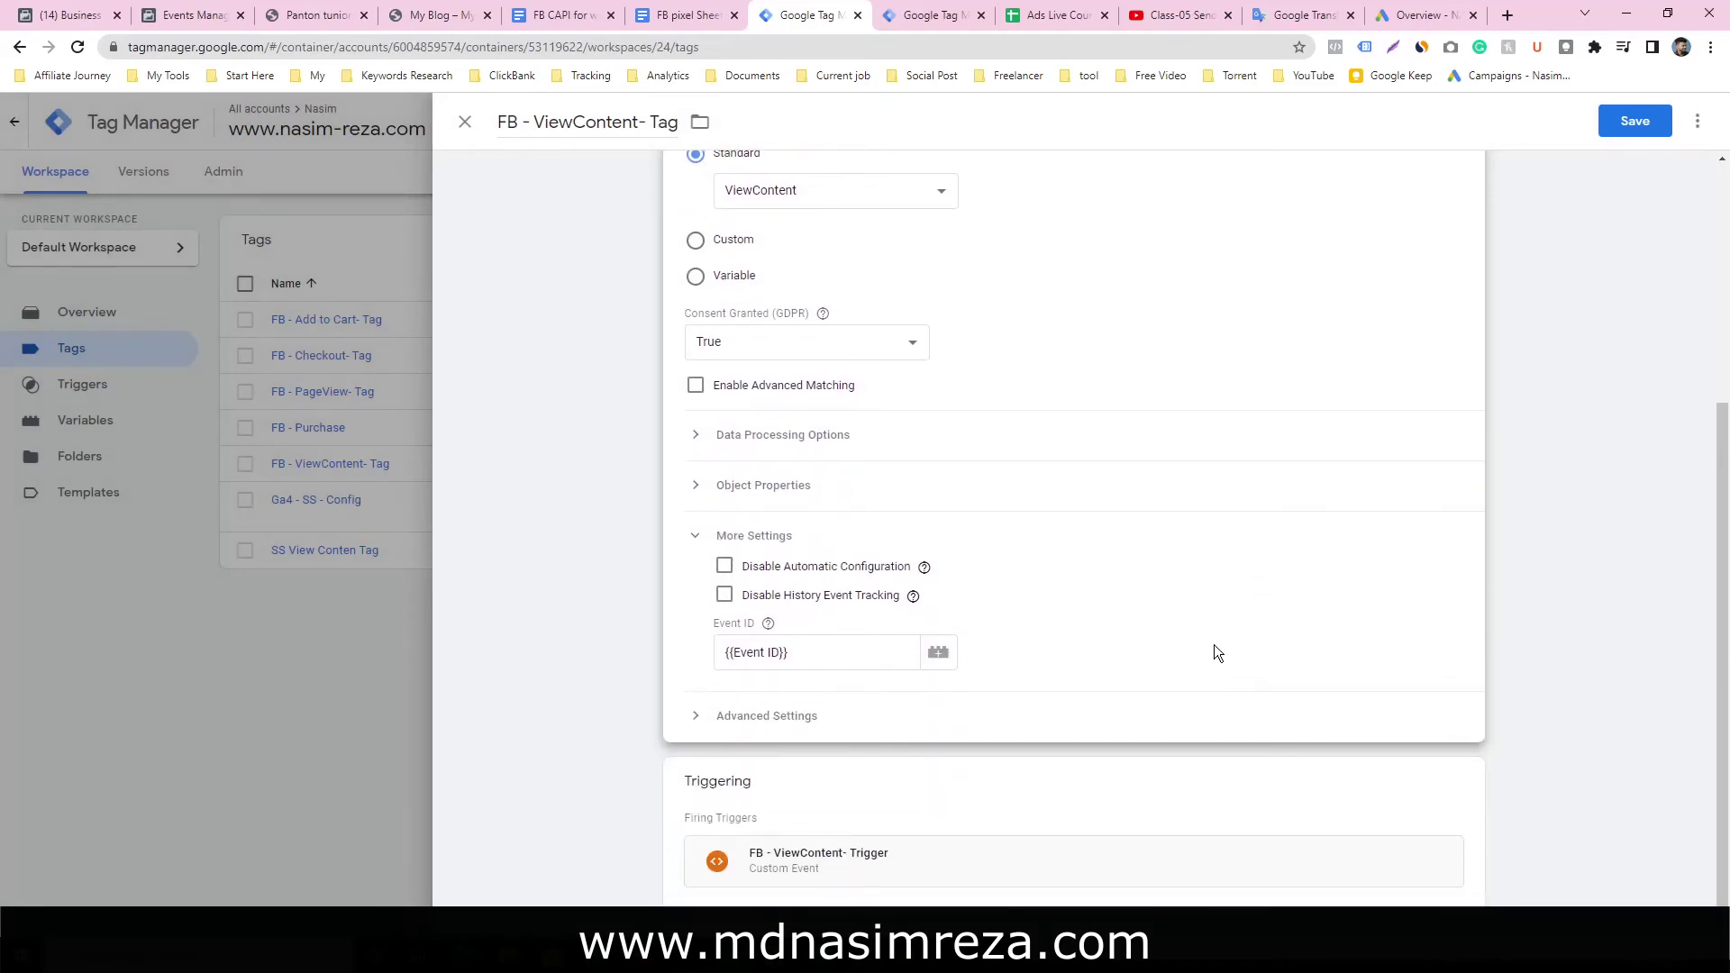
{"action": "left_click", "coordinate": [1630, 132]}
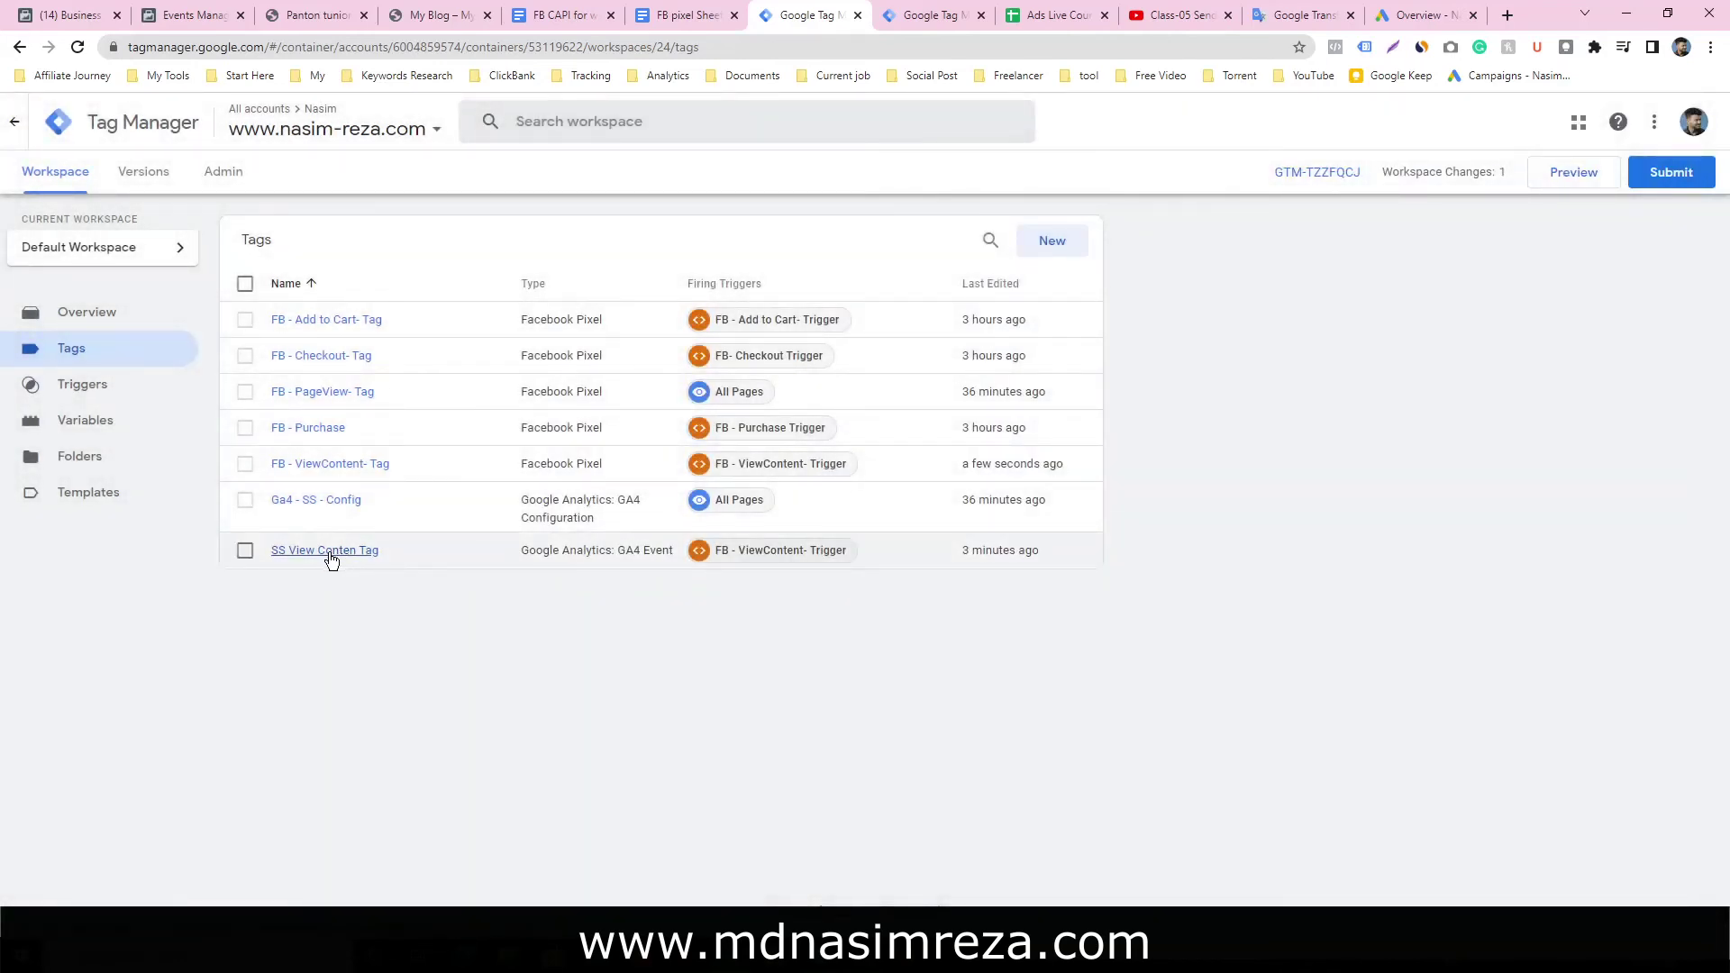
Add an event_id row with value {{Event ID}} to the SS View Conten Tag's parameters and save
{"action": "left_click", "coordinate": [330, 551]}
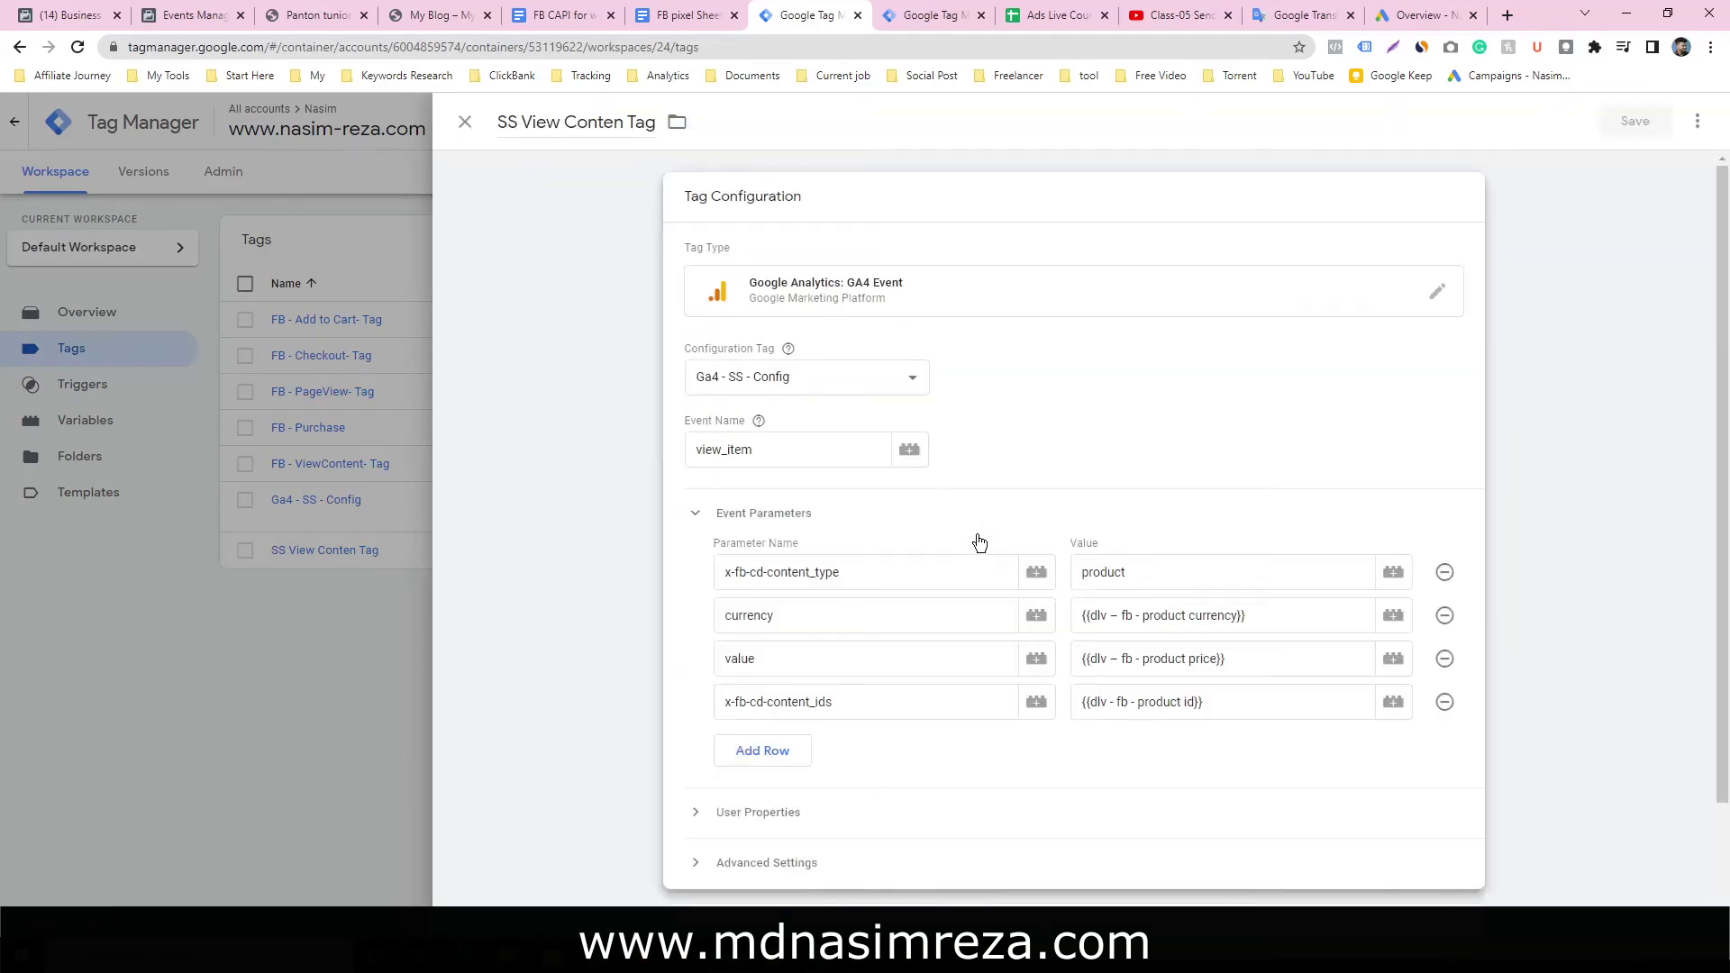
{"action": "scroll", "coordinate": [979, 542], "scroll_direction": "down", "scroll_amount": 1}
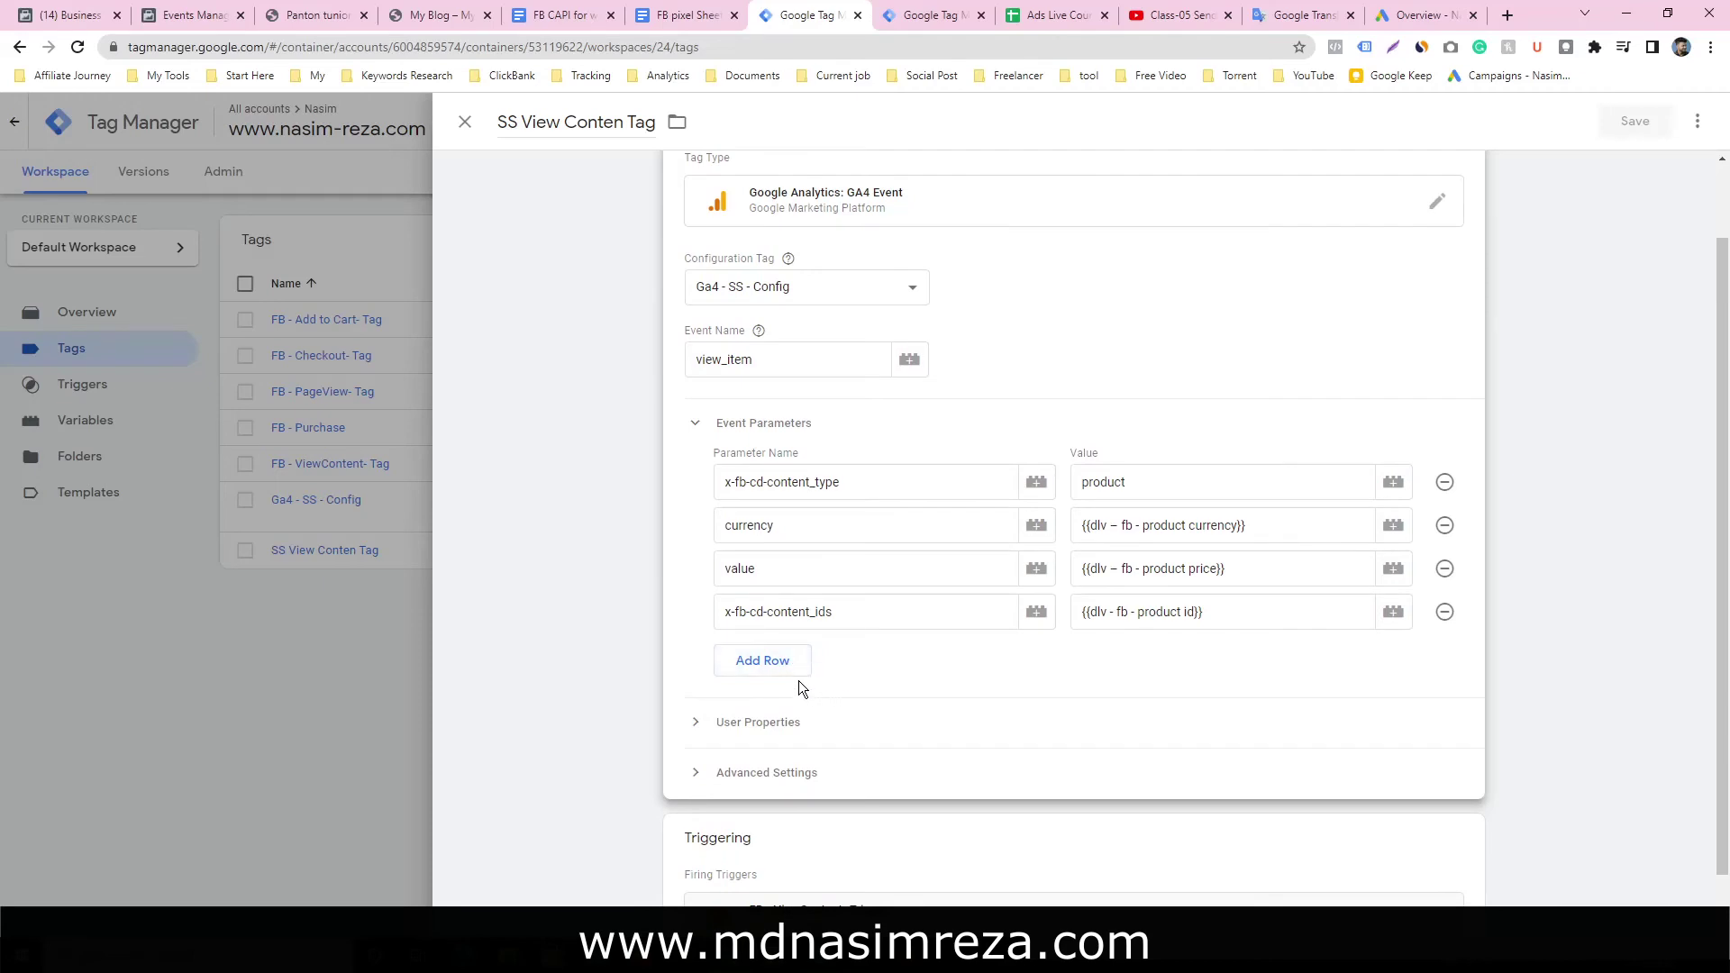
{"action": "left_click", "coordinate": [786, 668]}
{"action": "left_click", "coordinate": [829, 664]}
{"action": "type", "text": "event_id"}
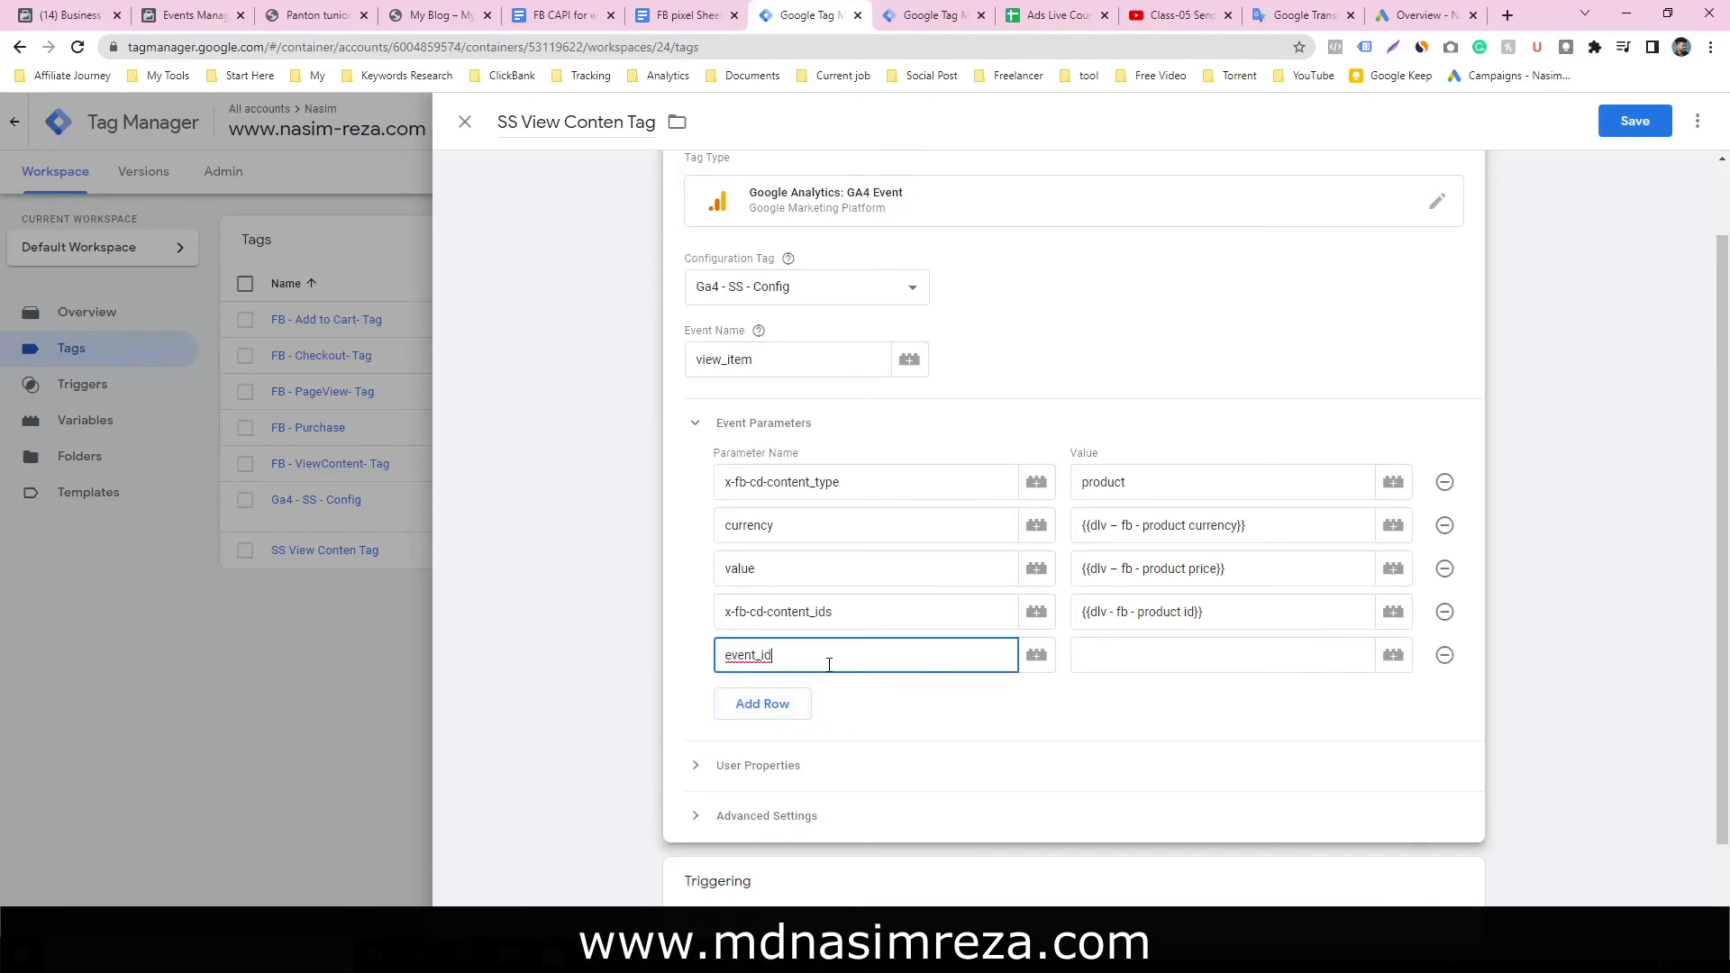
{"action": "left_click", "coordinate": [1394, 652]}
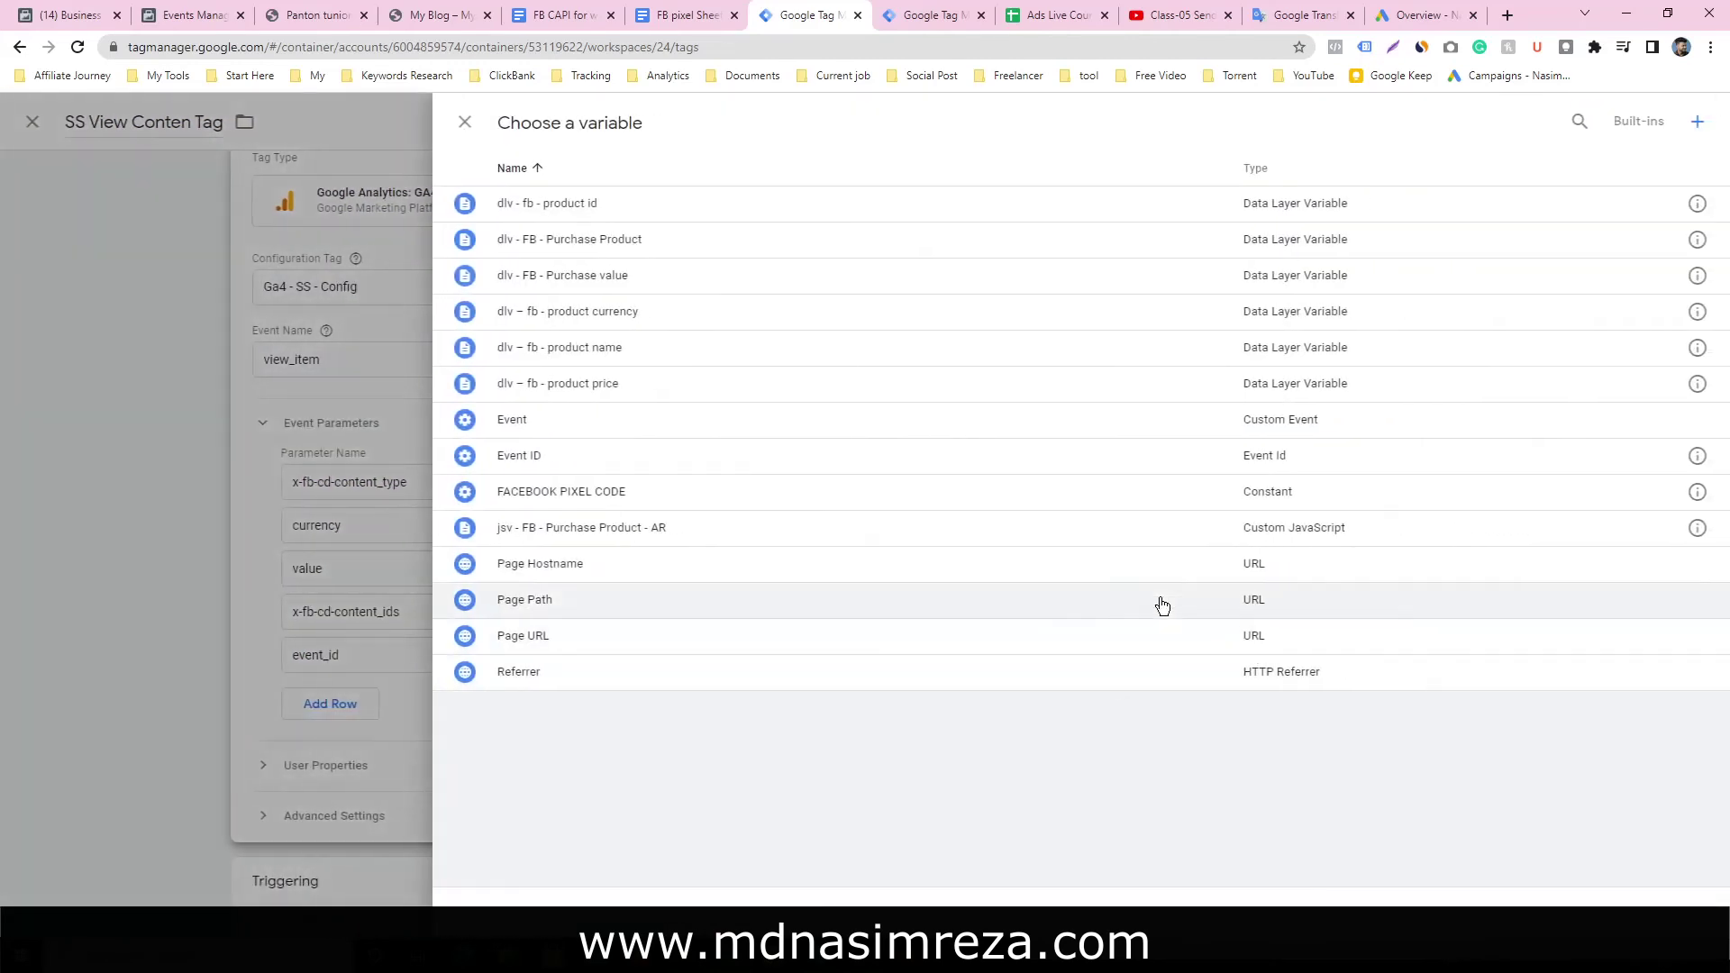
{"action": "left_click", "coordinate": [602, 455]}
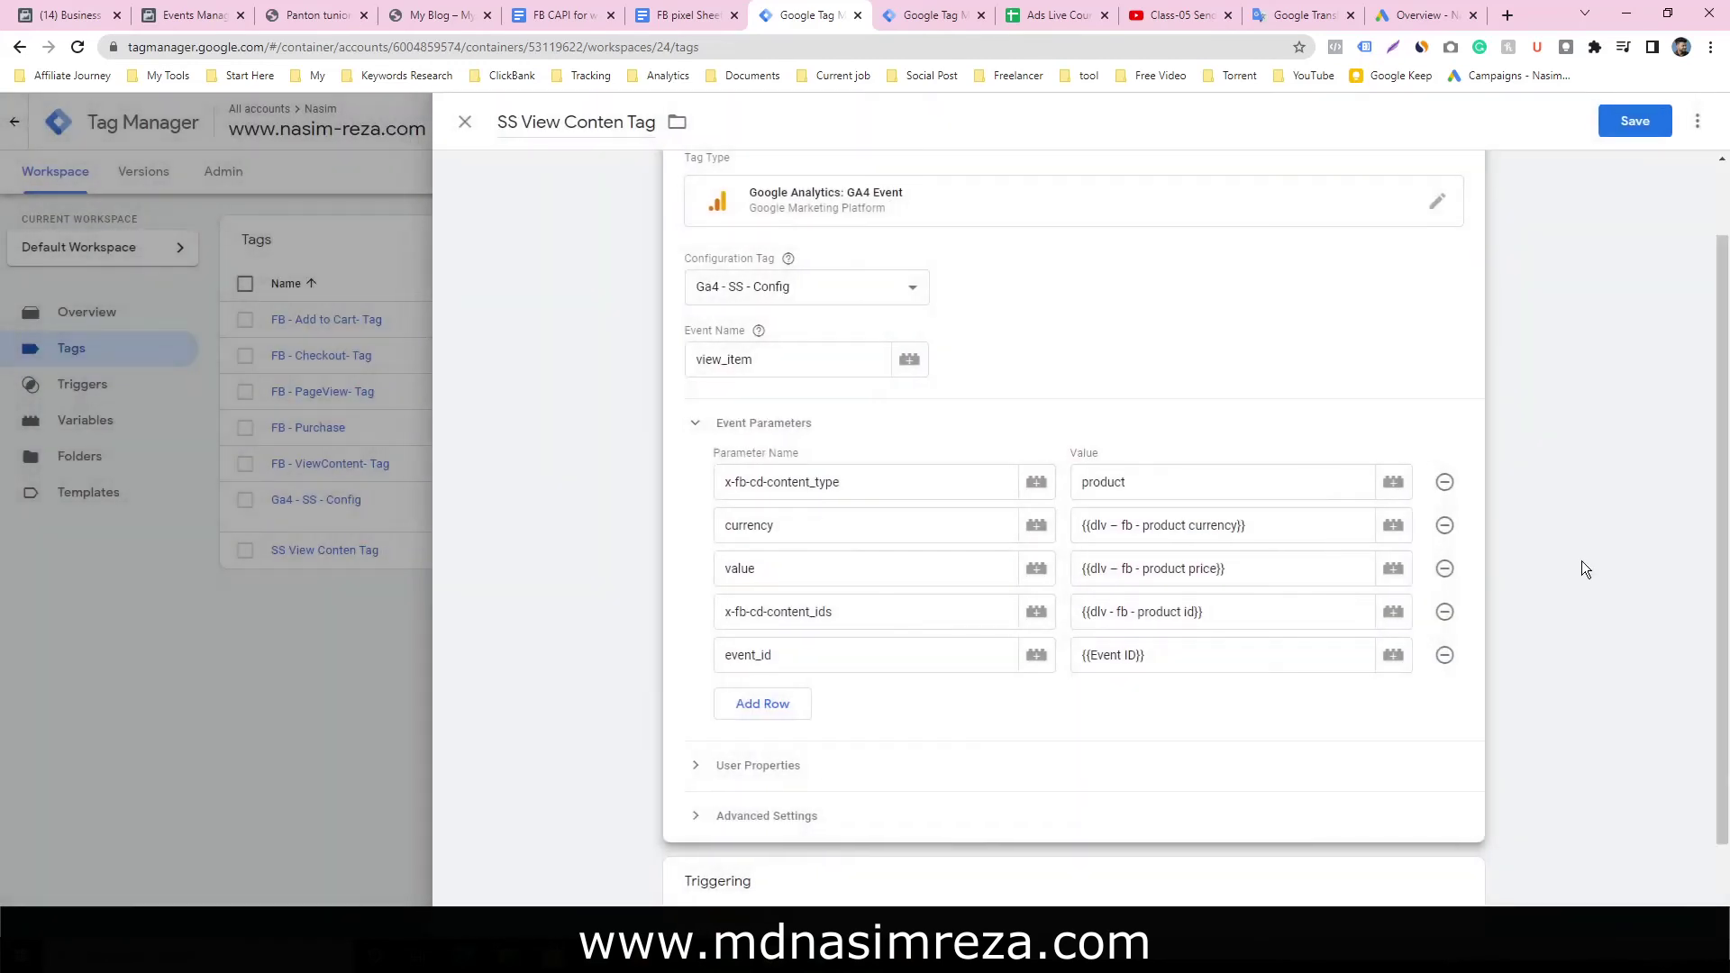
{"action": "left_click", "coordinate": [1618, 119]}
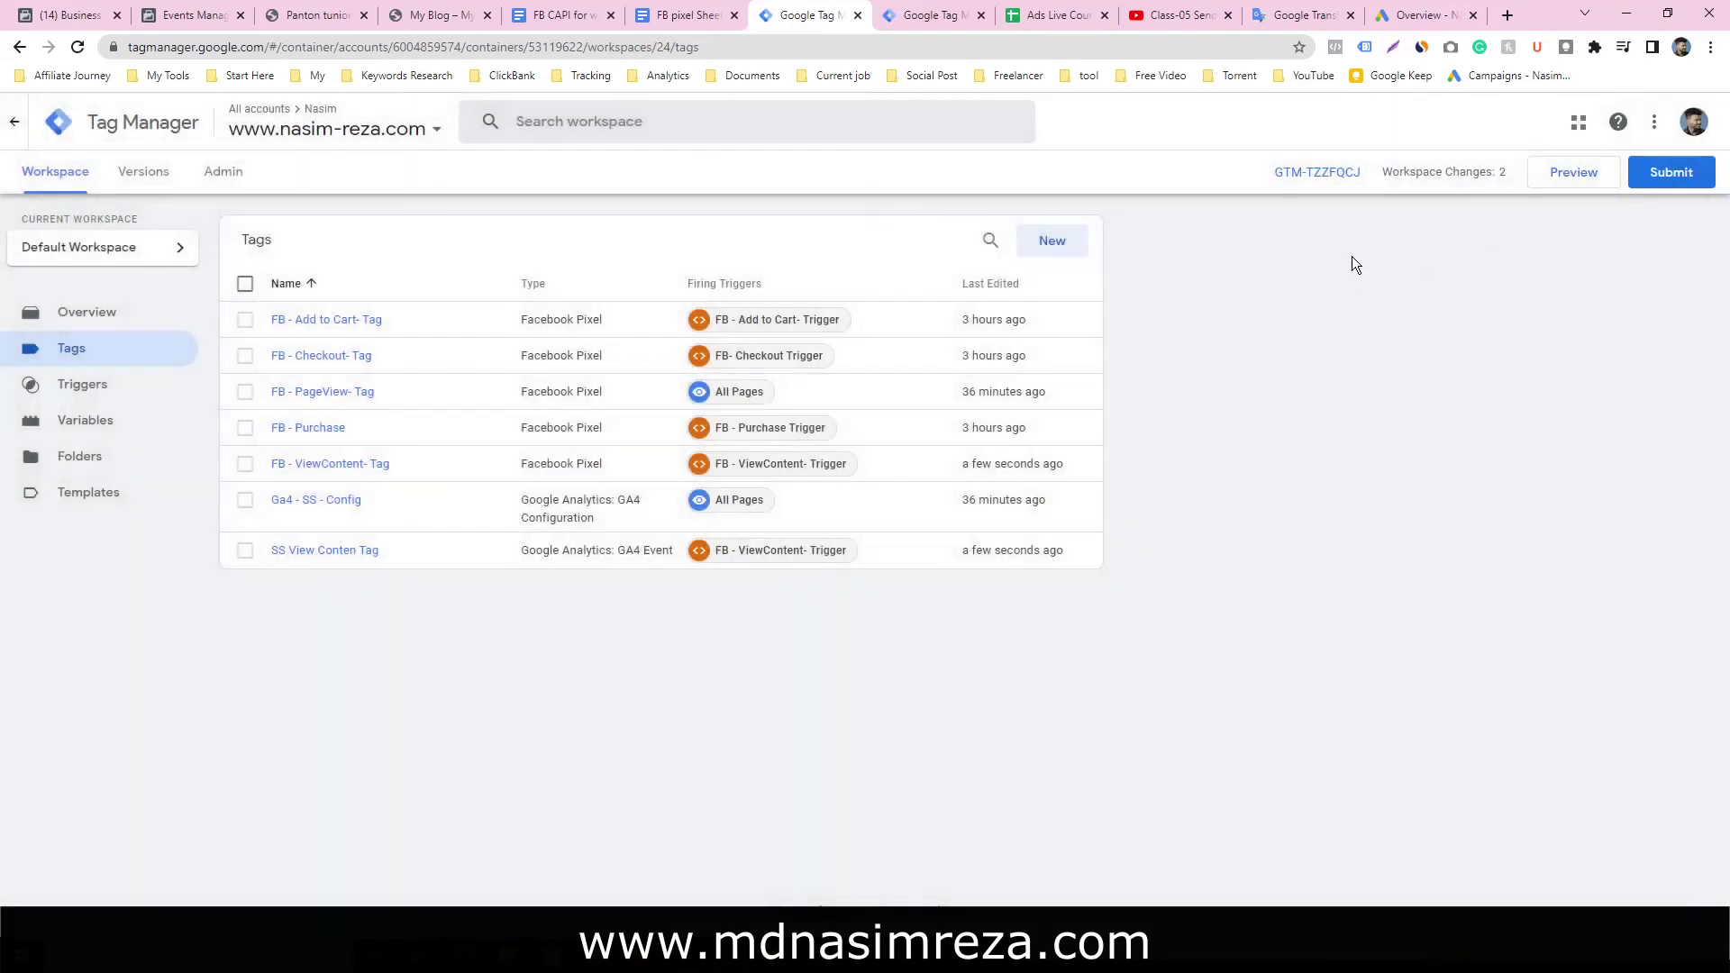
Publish the two tag changes as container version 'aesdfsd' and go back to Events Manager
{"action": "left_click", "coordinate": [1674, 158]}
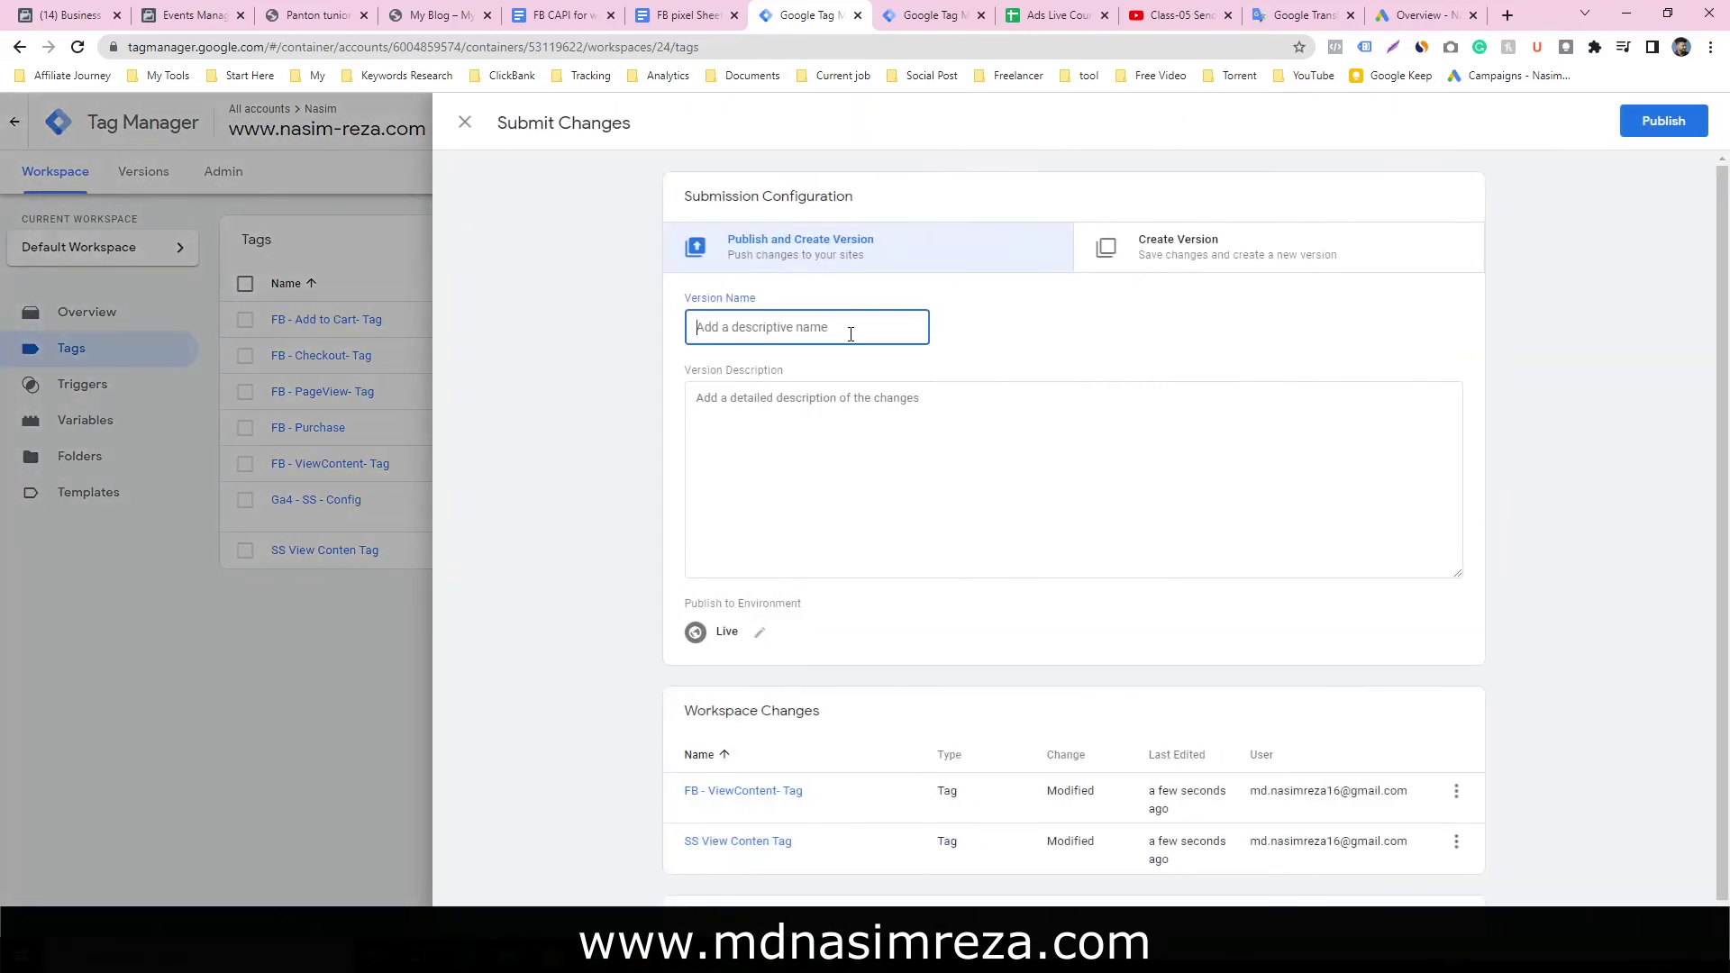
{"action": "type", "text": "aesdfsd"}
{"action": "left_click", "coordinate": [1649, 126]}
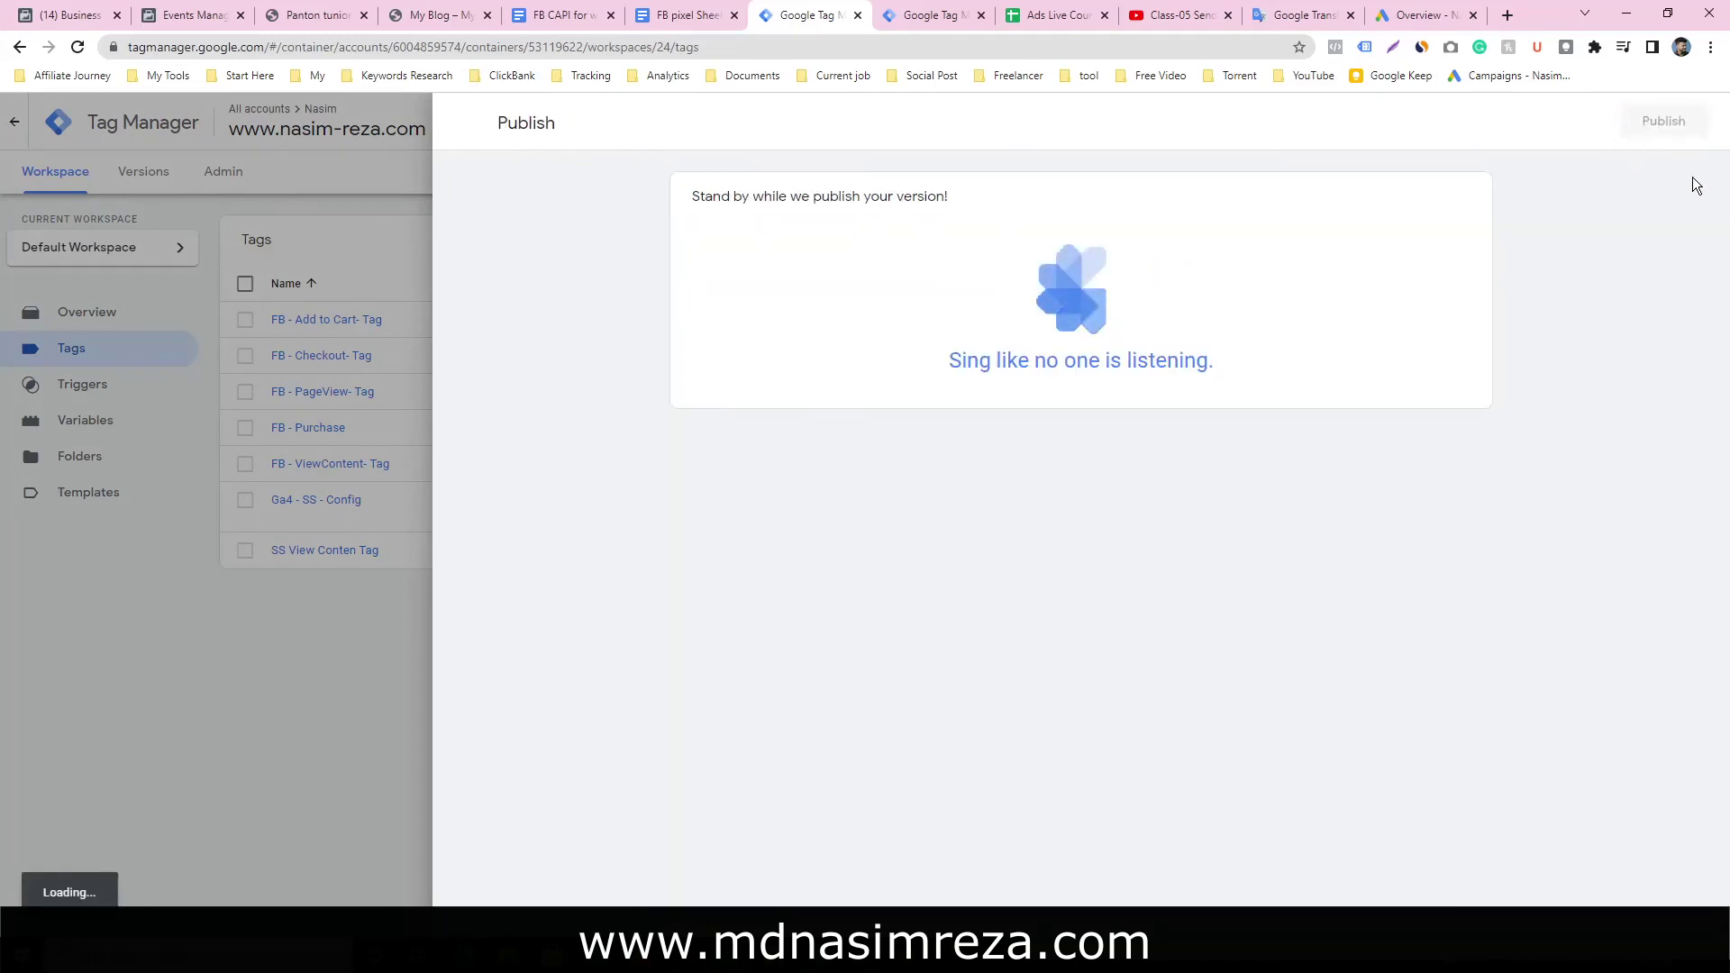
{"action": "key", "text": "alt+Tab"}
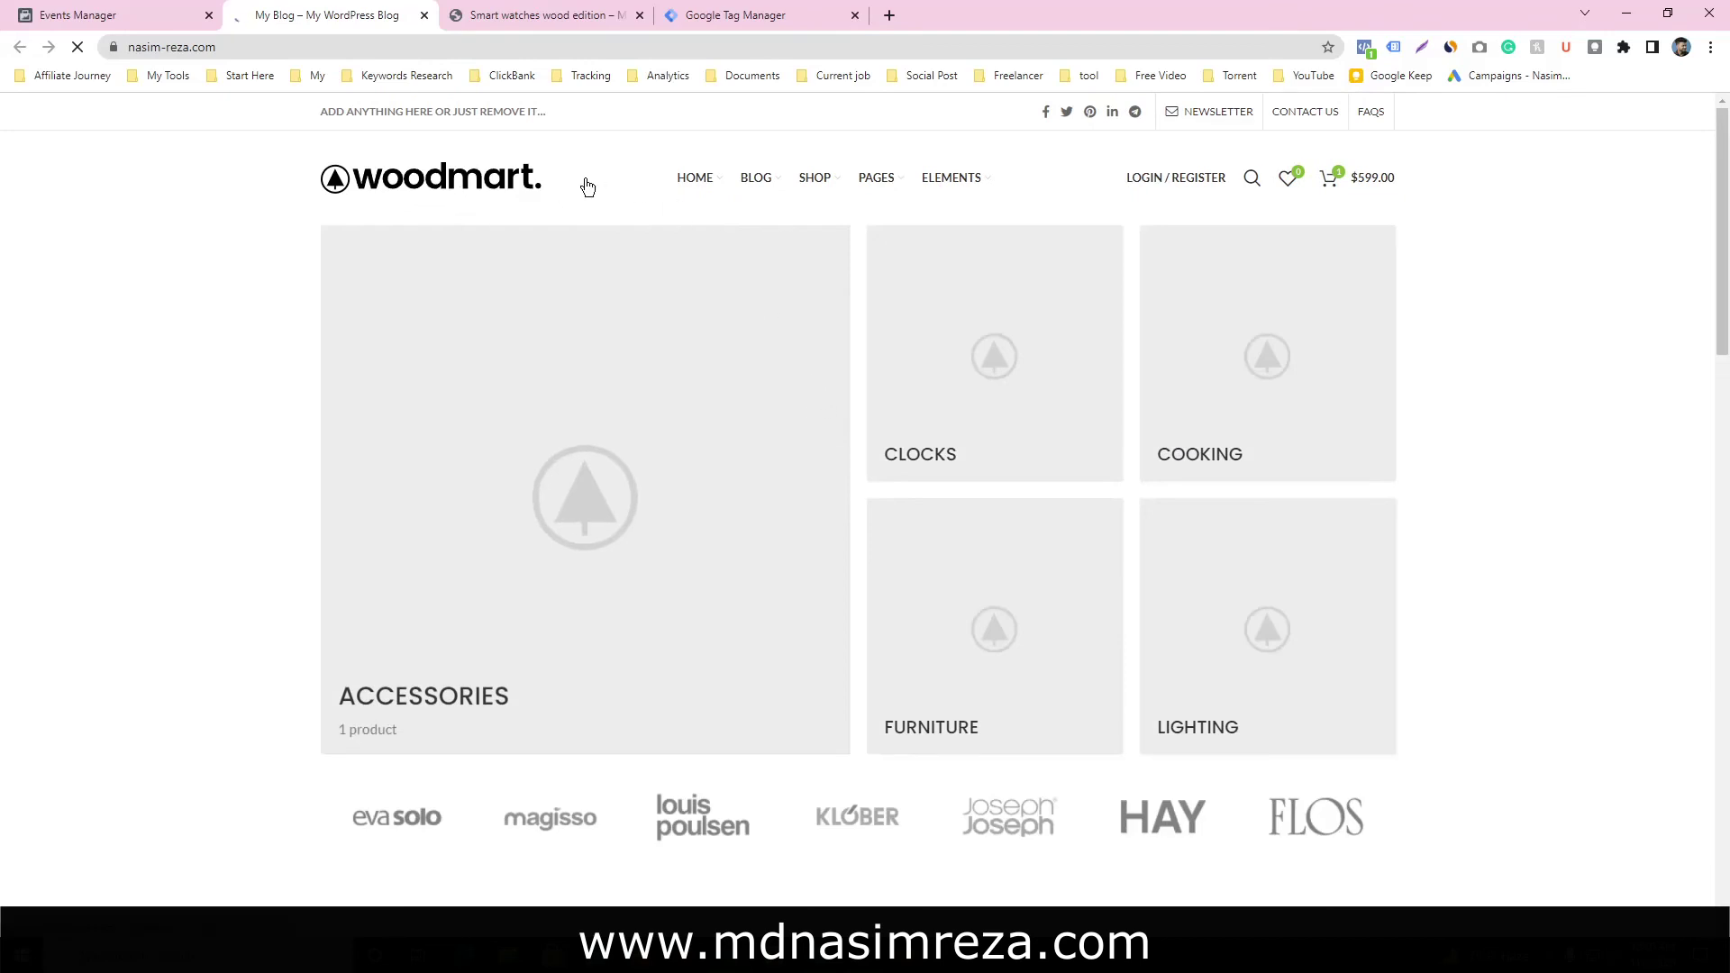
Scroll the nasim-reza.com homepage down to the Panton tunior chair in Our Products
{"action": "scroll", "coordinate": [1542, 256], "scroll_direction": "down", "scroll_amount": 10}
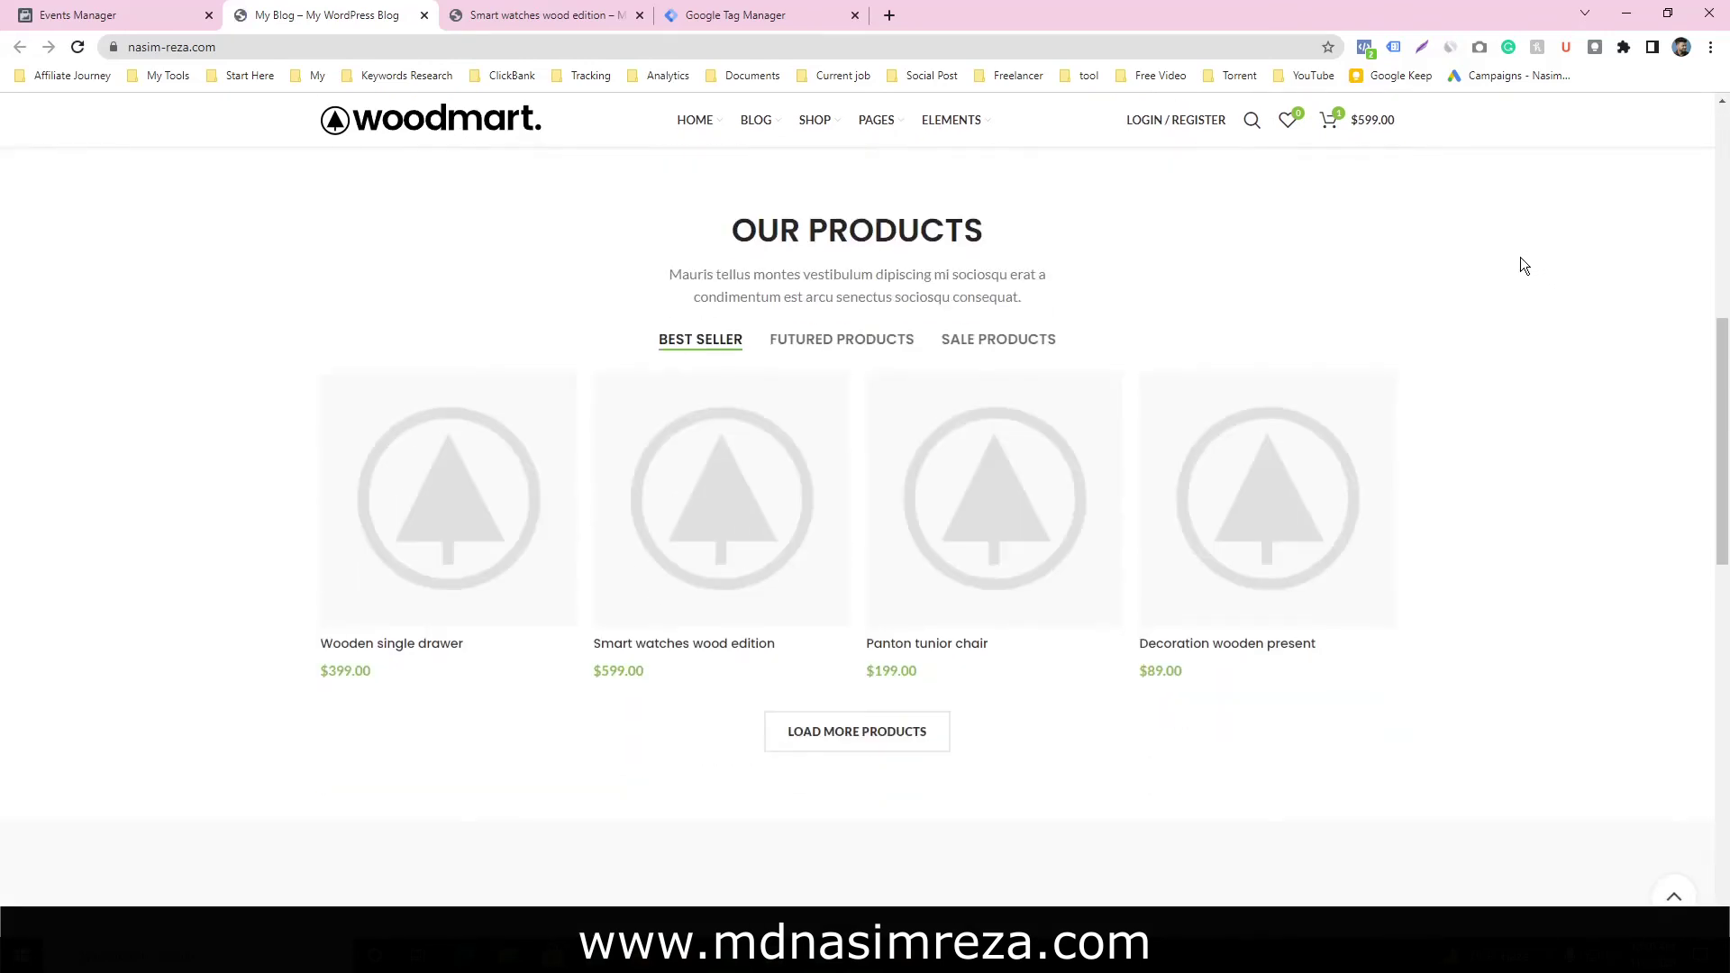
{"action": "mouse_move", "coordinate": [1003, 219]}
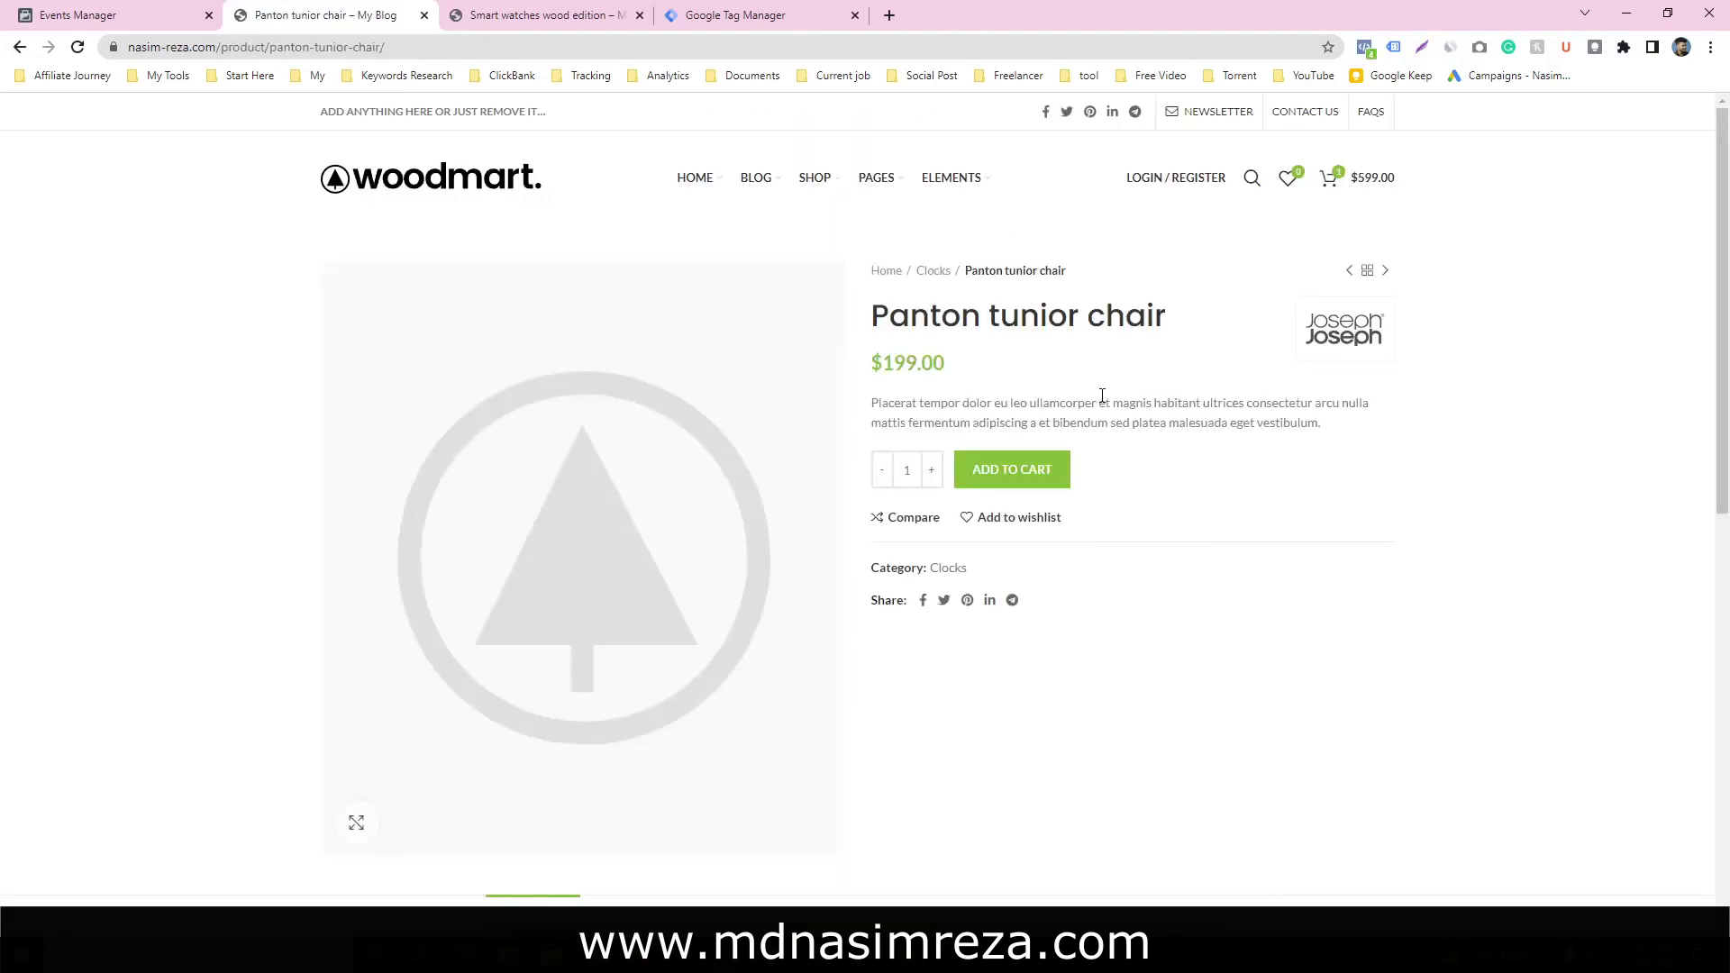
Return to the Events Manager Test events page to look for a deduplicated View content event
{"action": "left_click", "coordinate": [135, 13]}
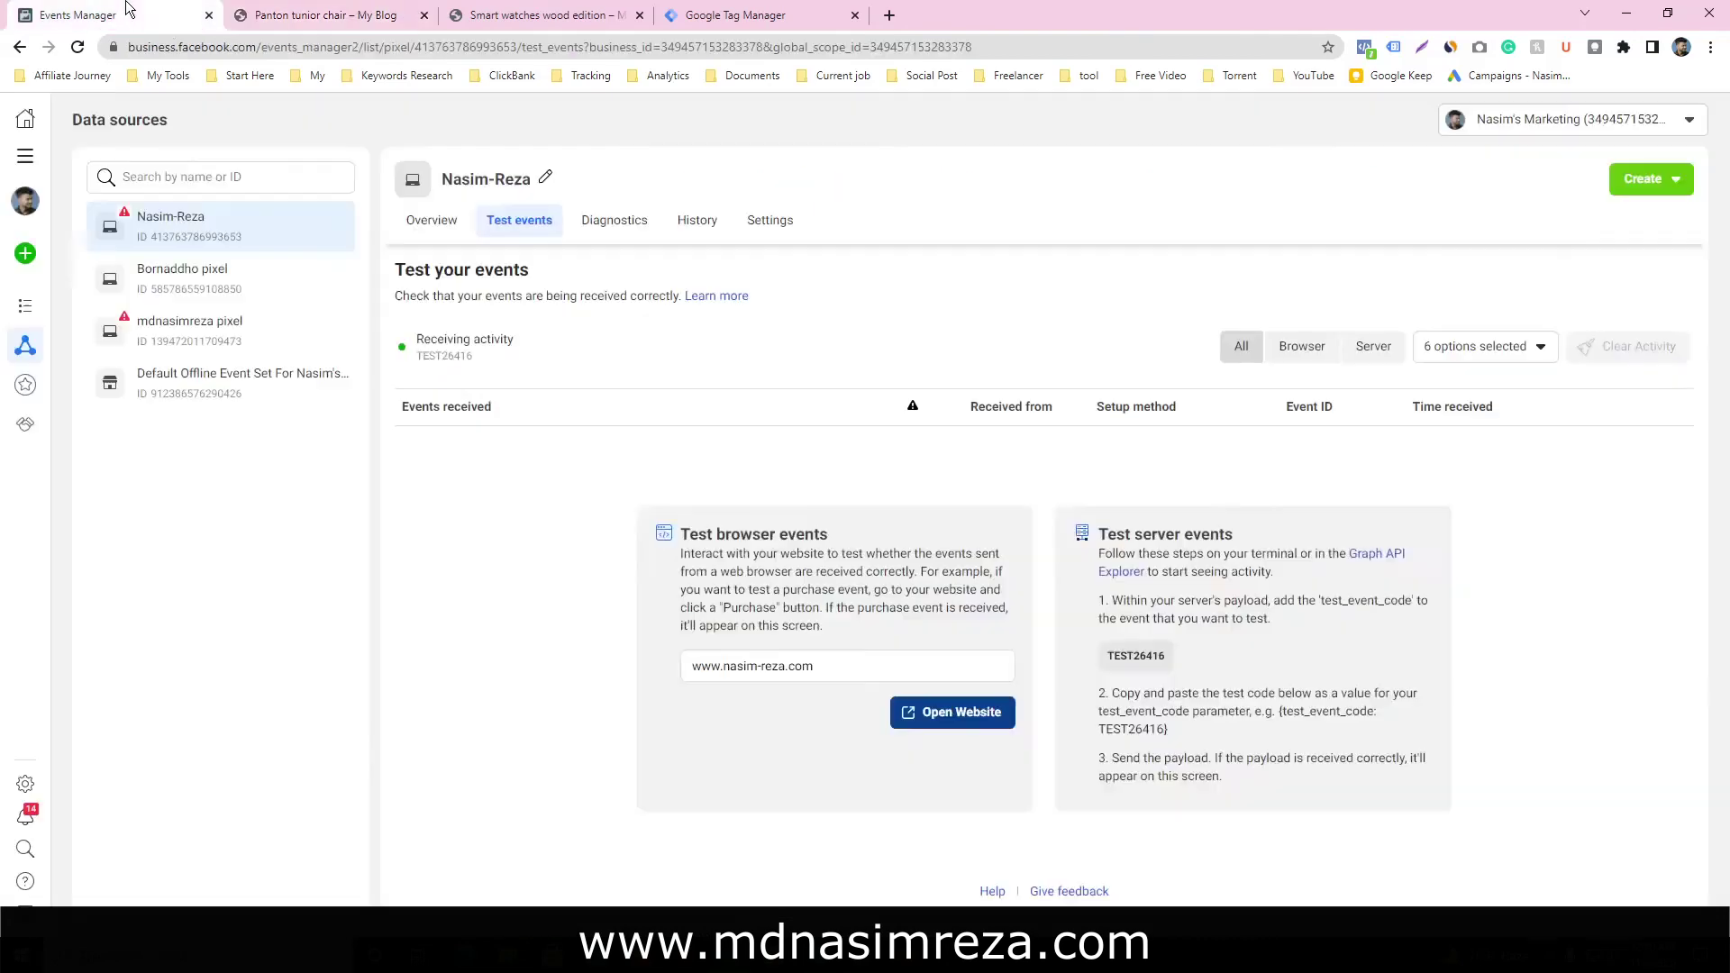